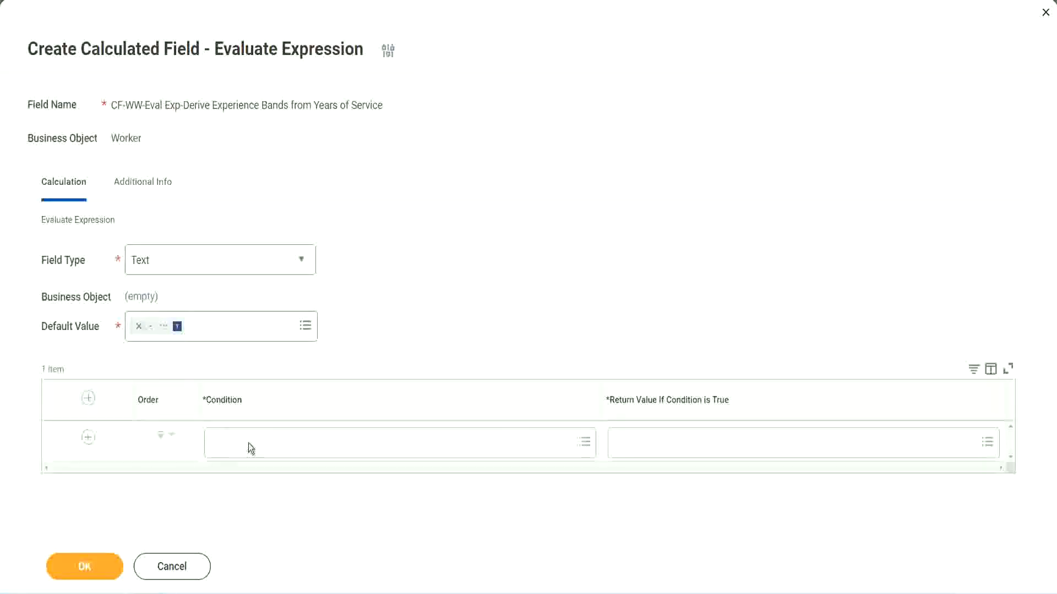
Step: Copy the Field 1 name from the Notepad++ notes and set the first condition to CF-WW-TF-Length of Service between 0 and 7 years
click(250, 449)
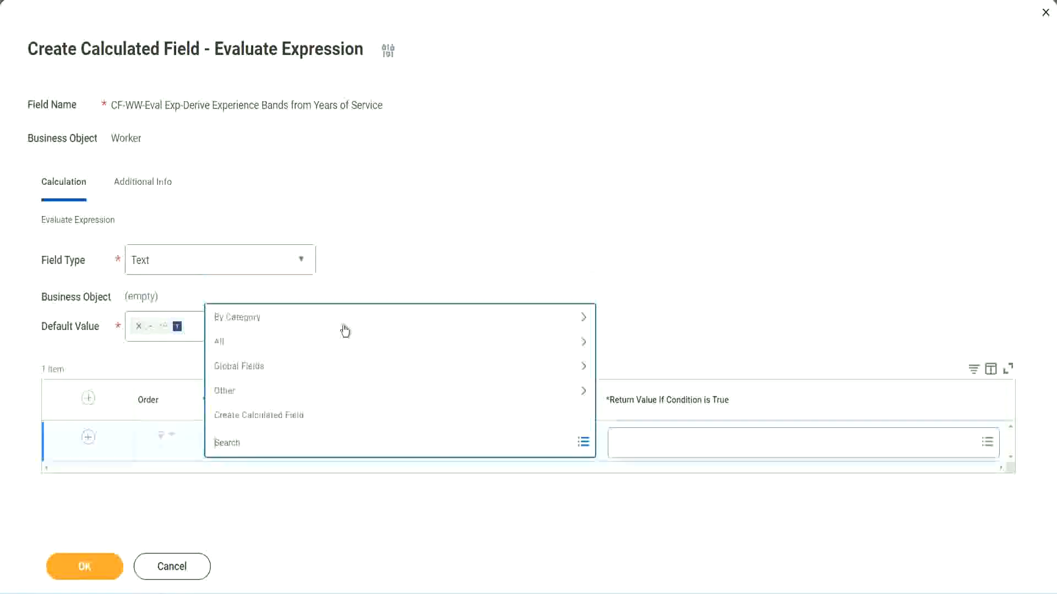
click(404, 245)
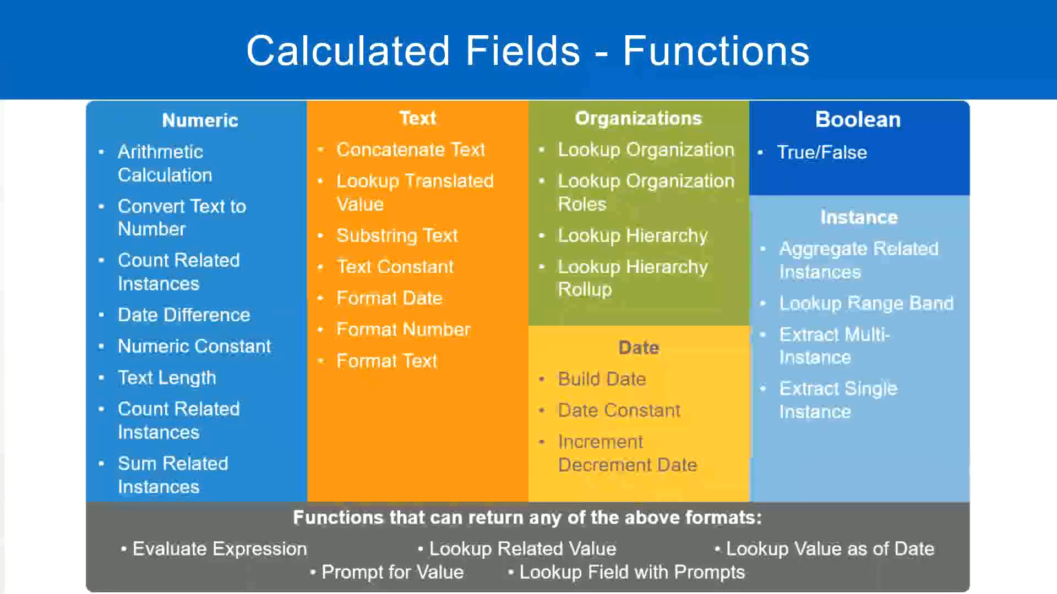
key(alt+Tab)
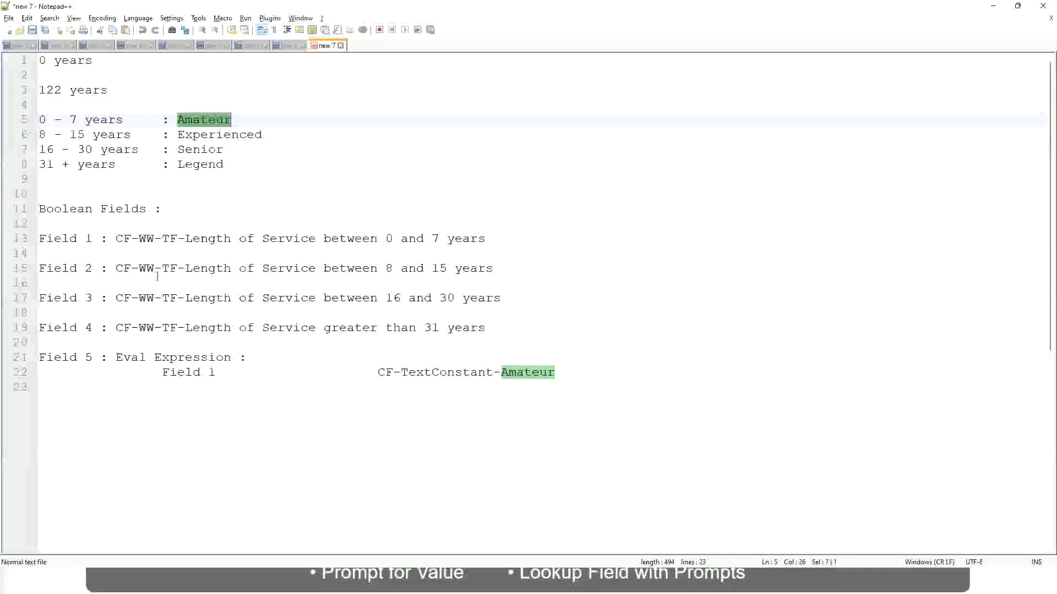
drag(115, 238, 486, 243)
key(ctrl+c)
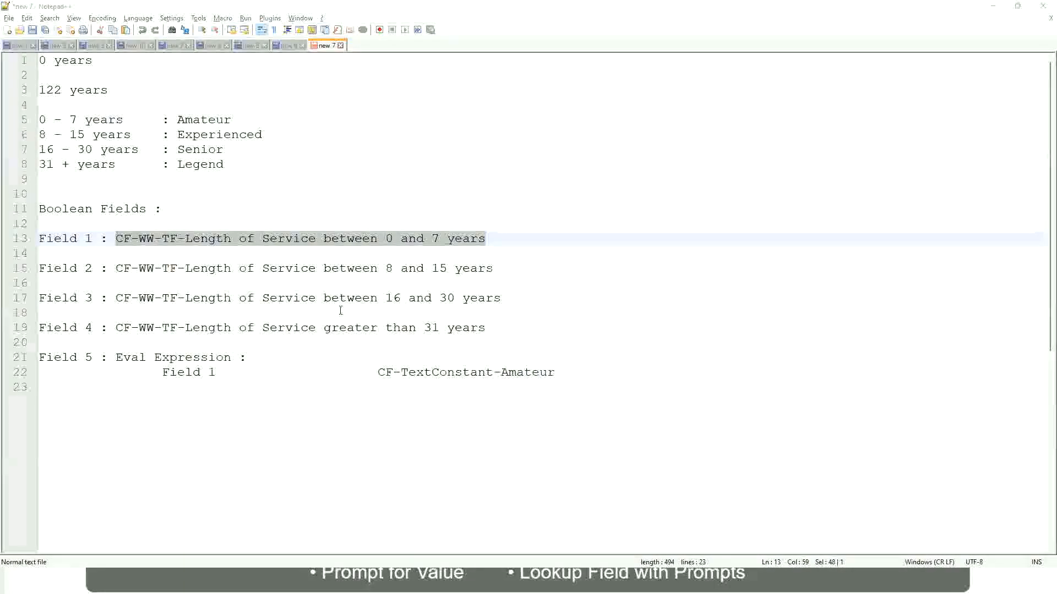
key(alt+Tab)
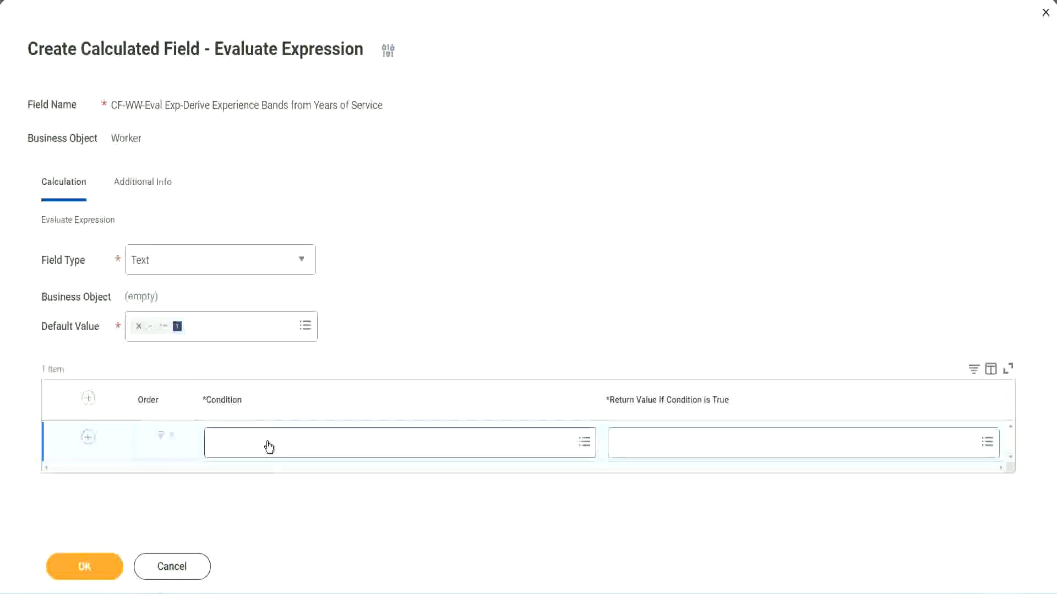
click(269, 447)
key(ctrl+v)
key(Return)
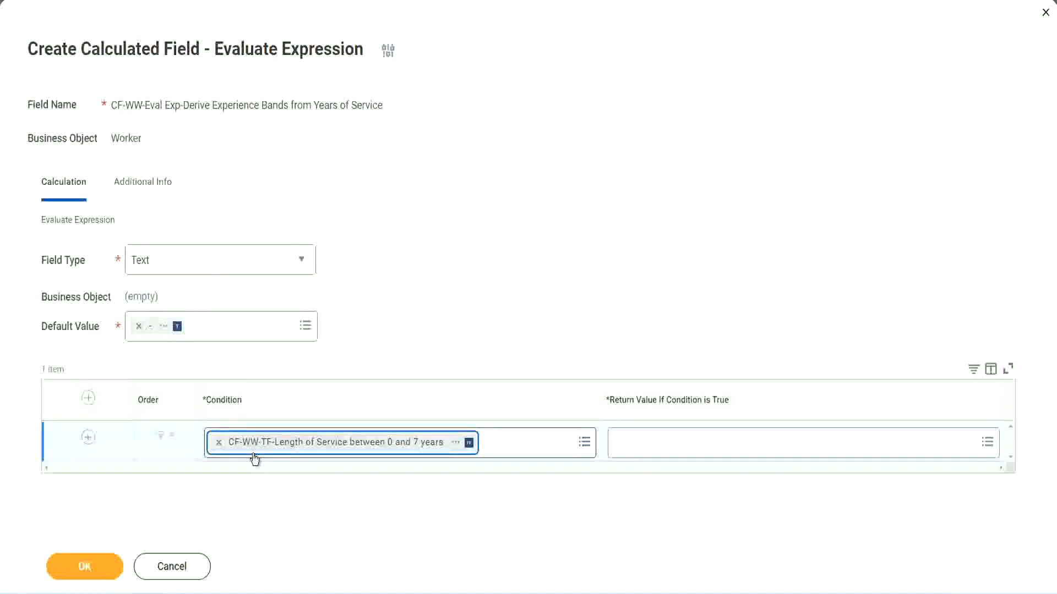
click(488, 306)
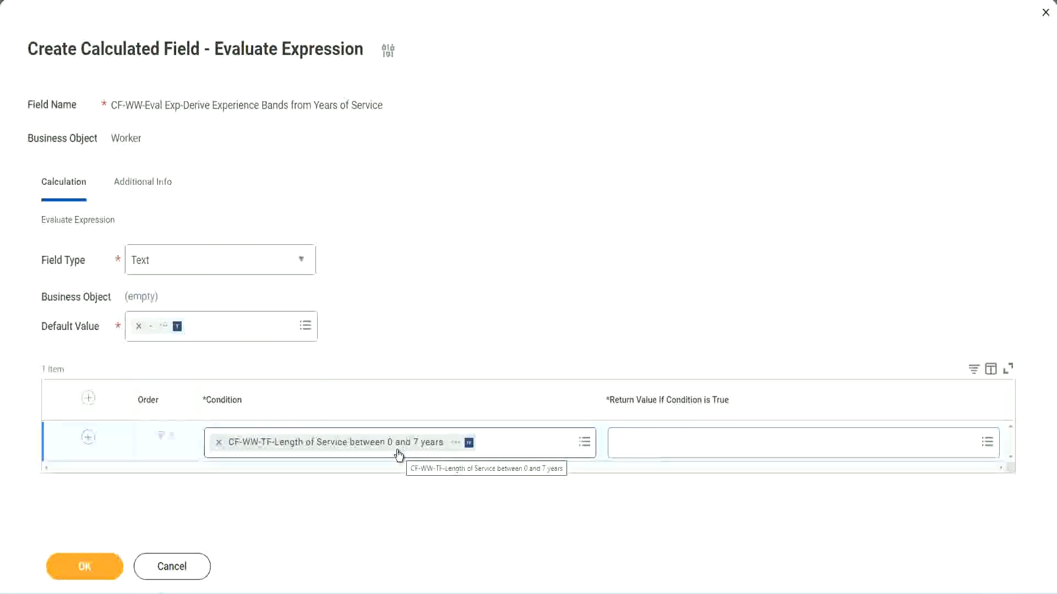
click(688, 451)
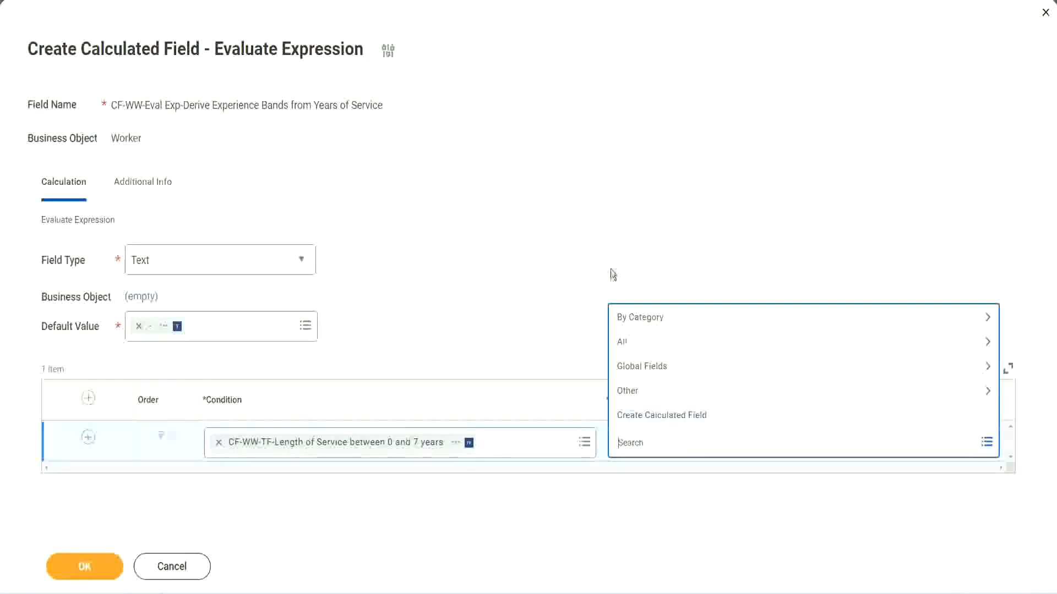
click(637, 445)
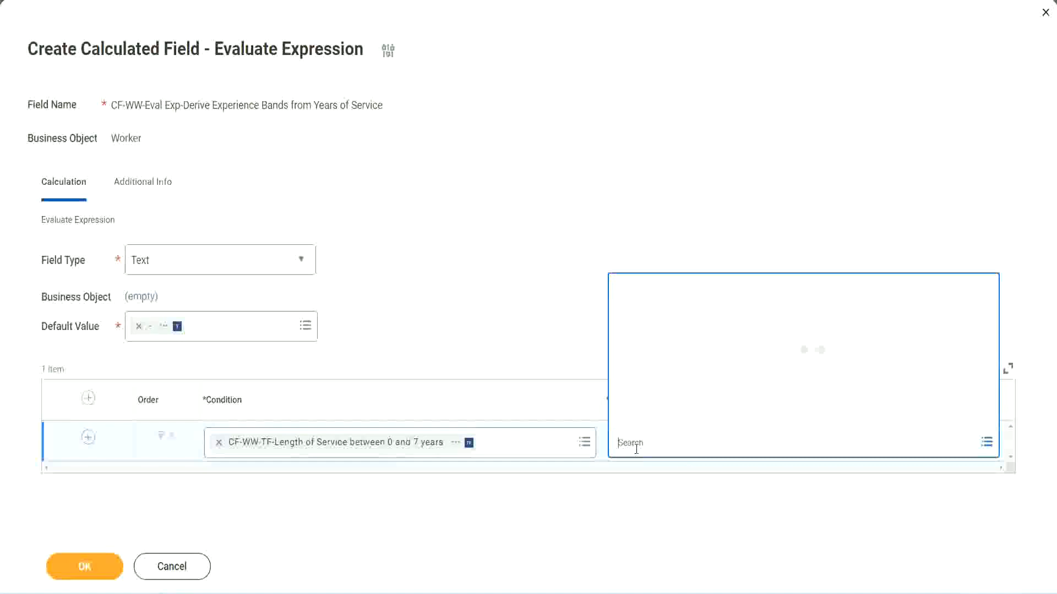
text(Amaterue)
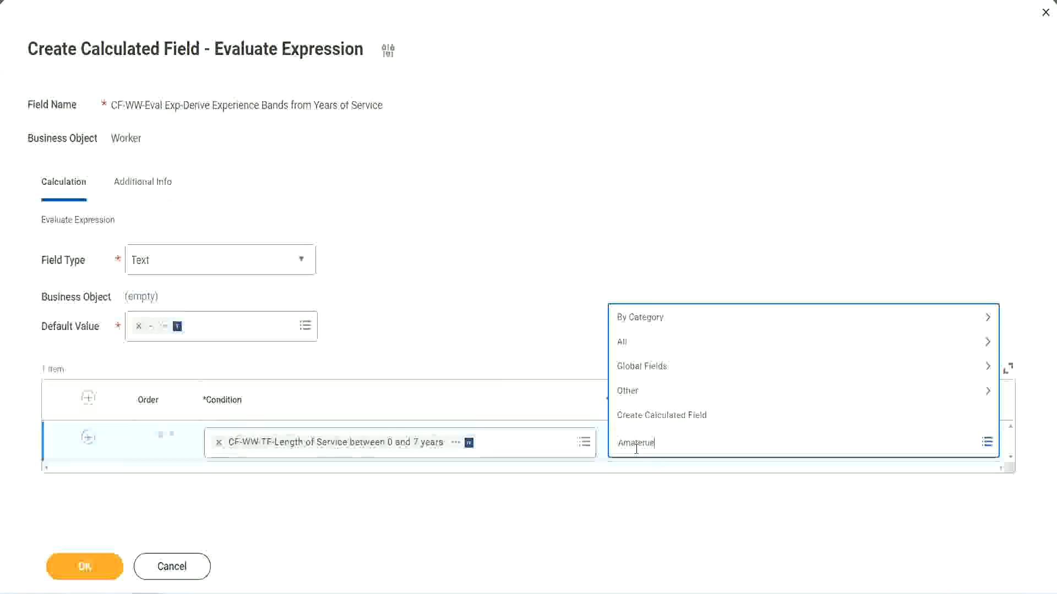
click(533, 321)
click(666, 453)
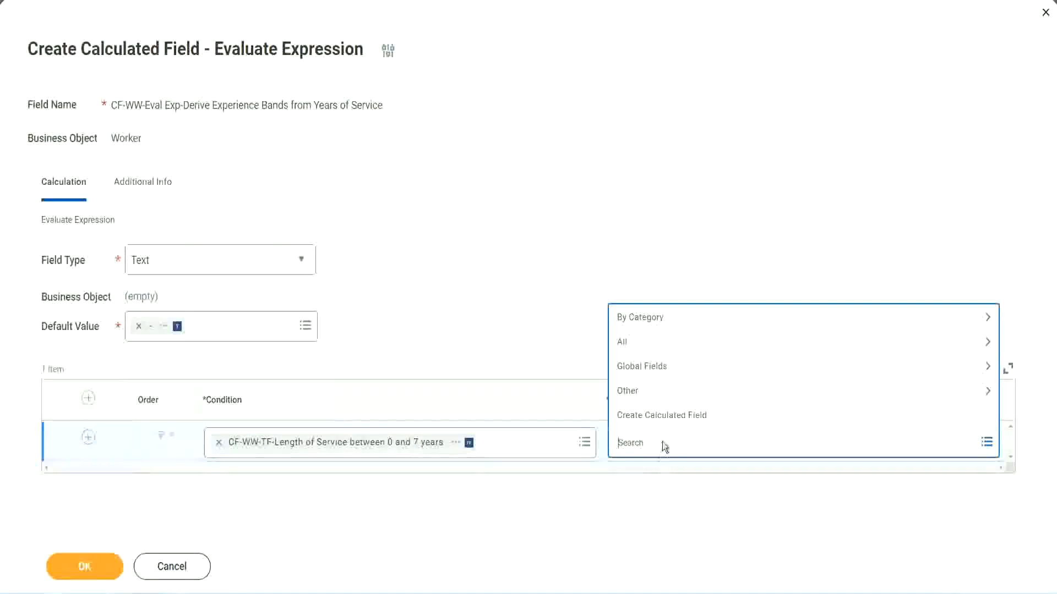
click(533, 320)
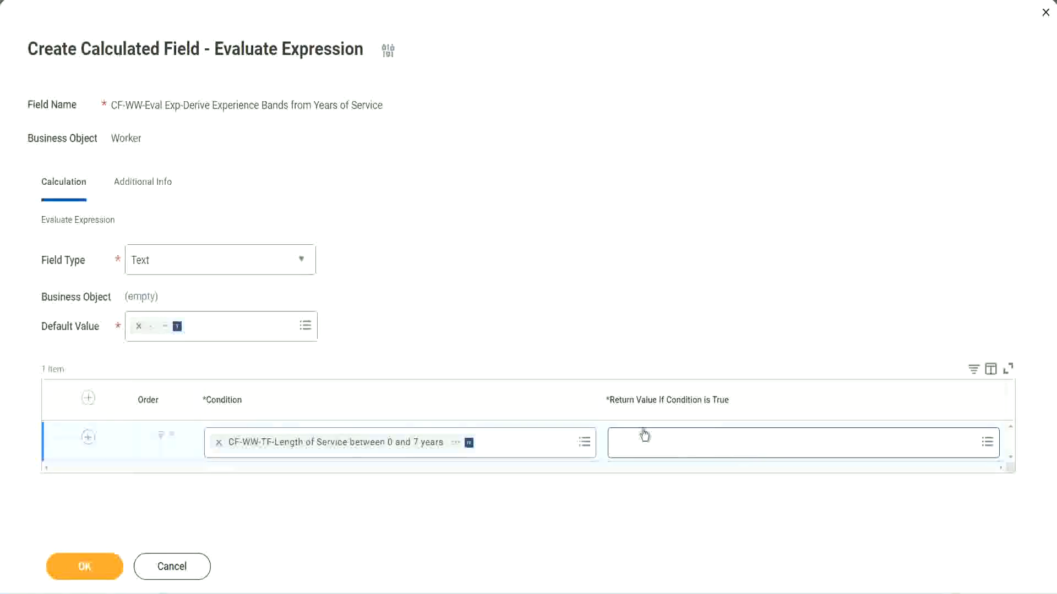
Step: Start a new calculated field for the first row's return value and name it CF-WW-TC-Amateur
click(685, 442)
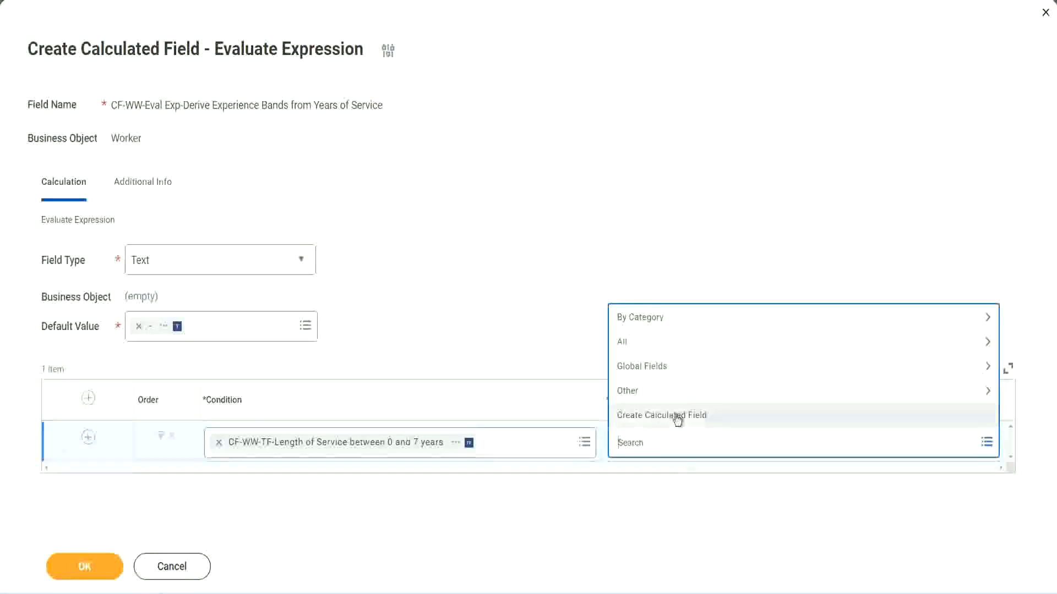
click(677, 418)
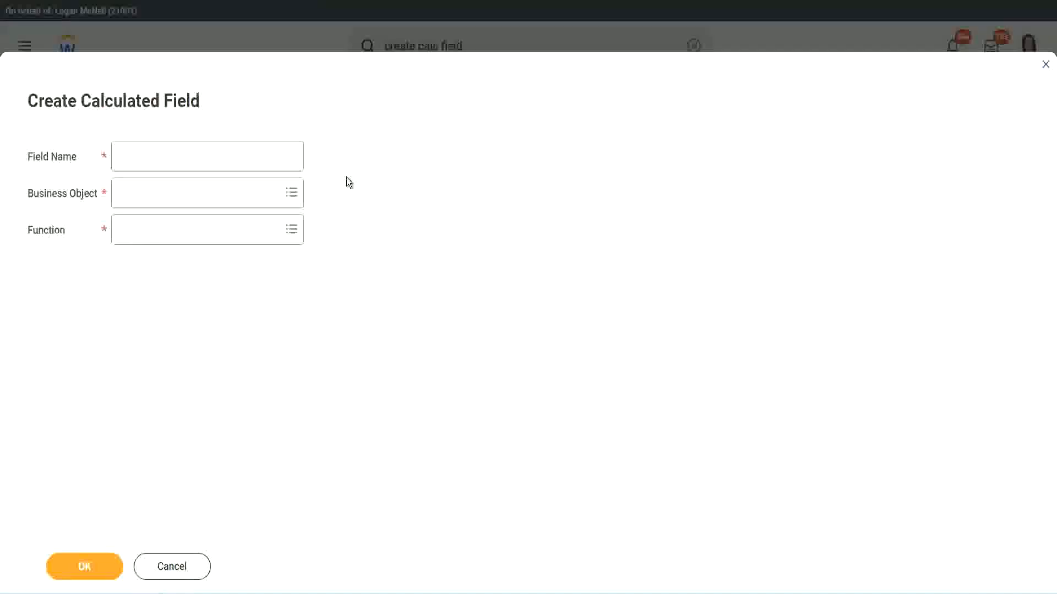
click(131, 157)
text(CF)
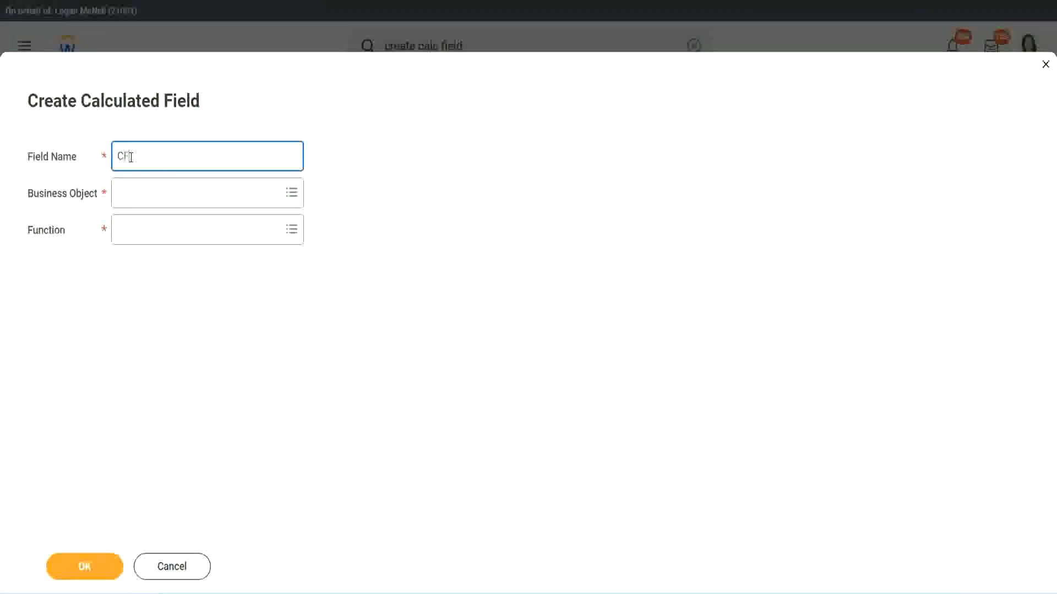
text(_TC)
text(-Am)
text(ateur)
click(132, 156)
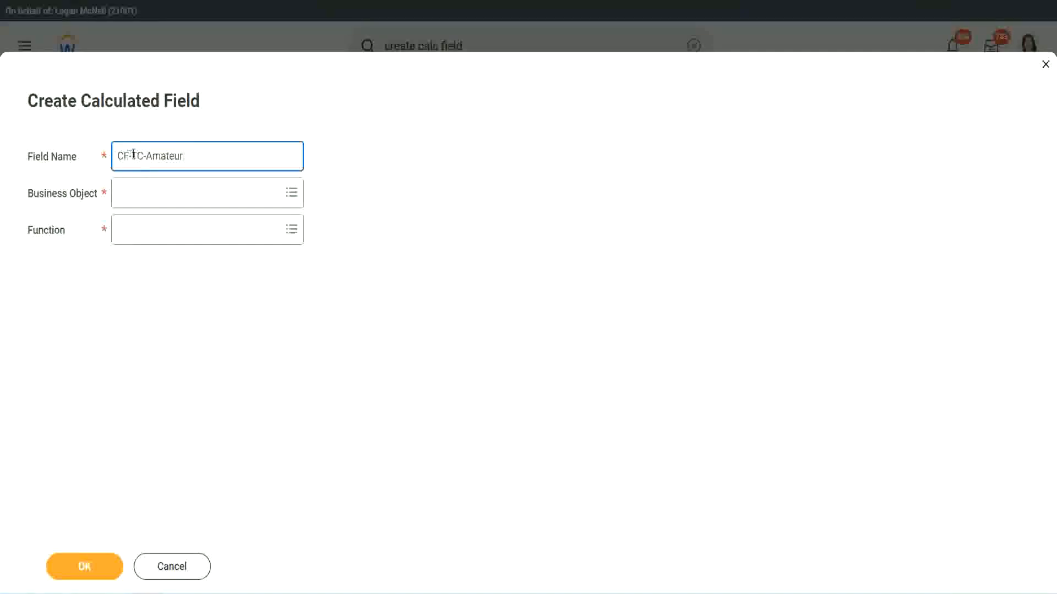
text(WW-)
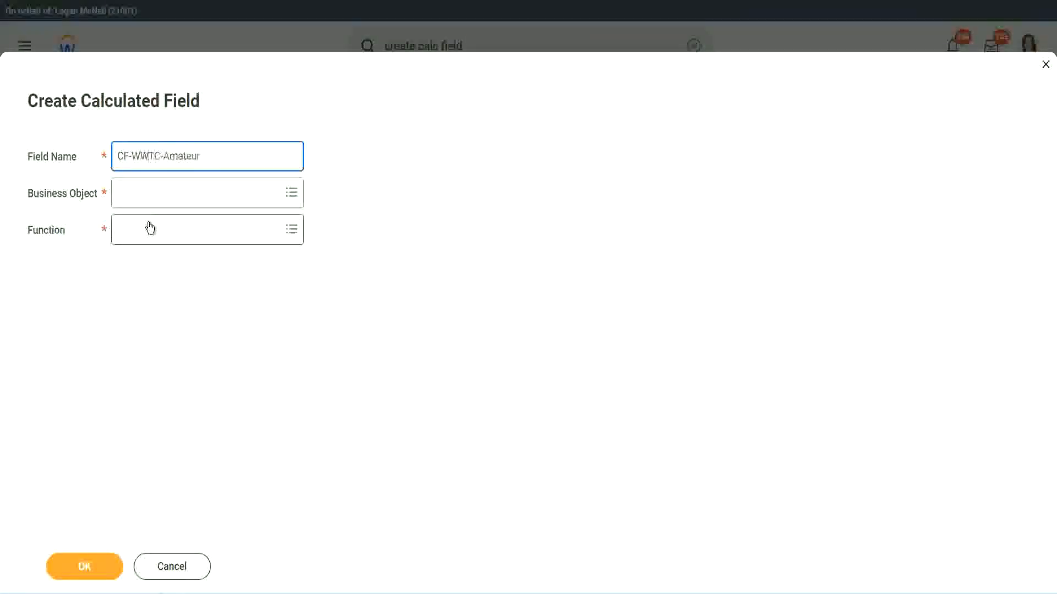
Step: Set the business object of the new calculated field to Global
click(150, 194)
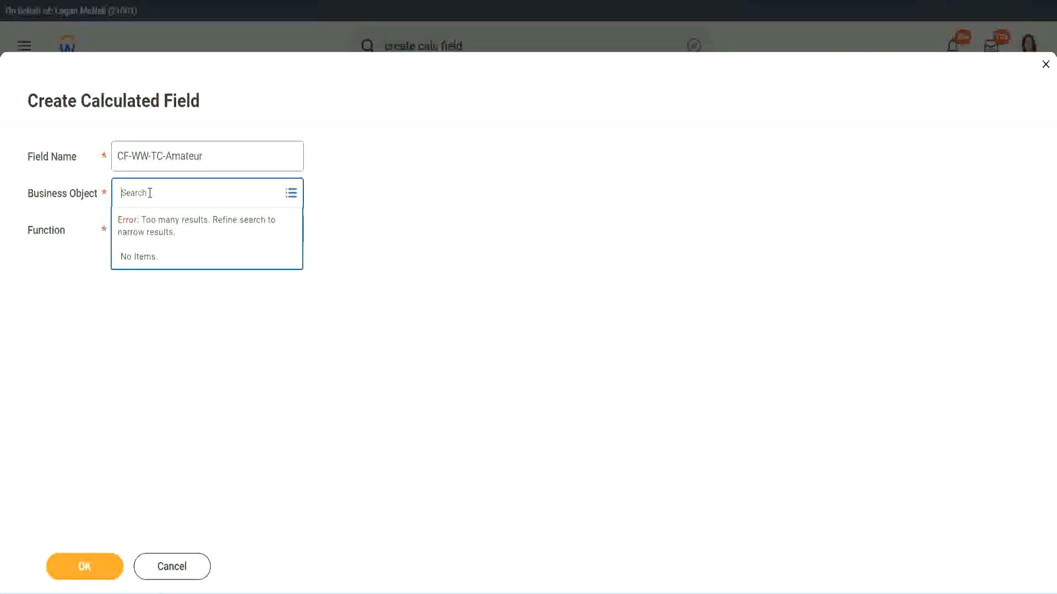
text(worker)
key(BackSpace)
key(BackSpace)
text(glob)
key(Return)
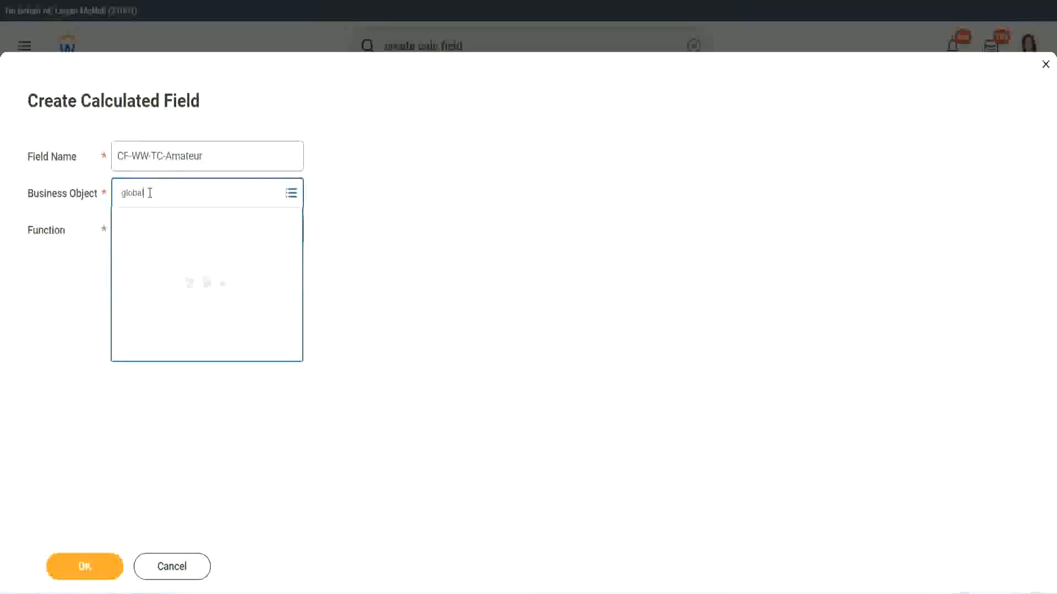
click(165, 257)
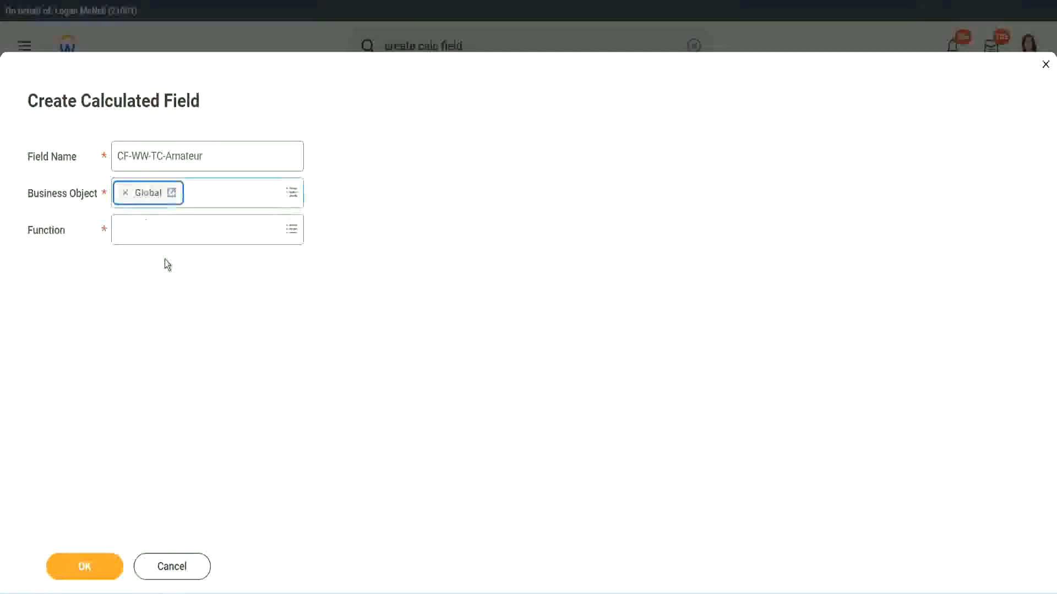
triple_click(275, 151)
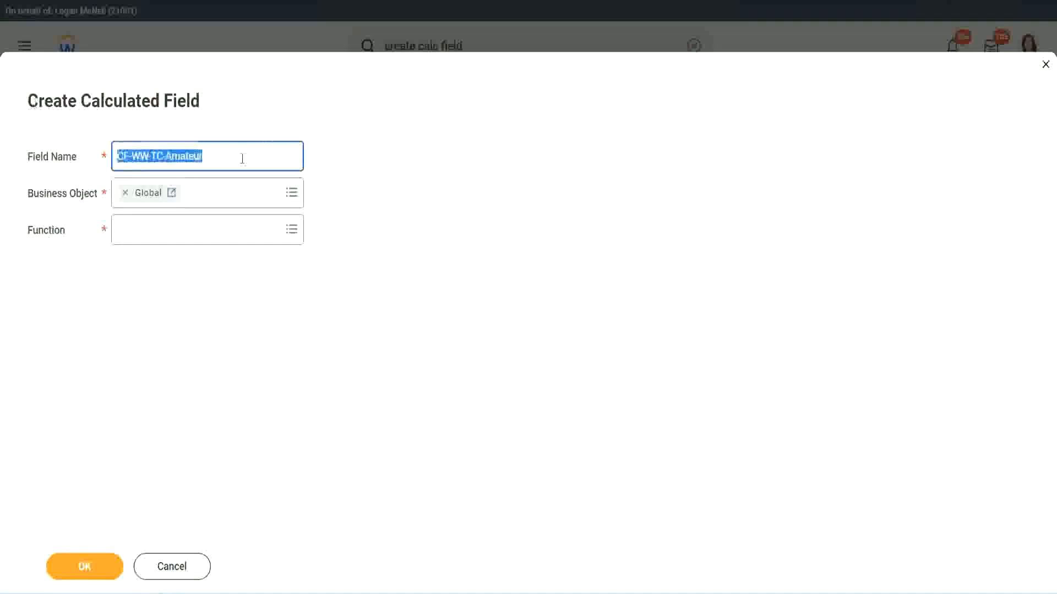
click(229, 158)
double_click(208, 156)
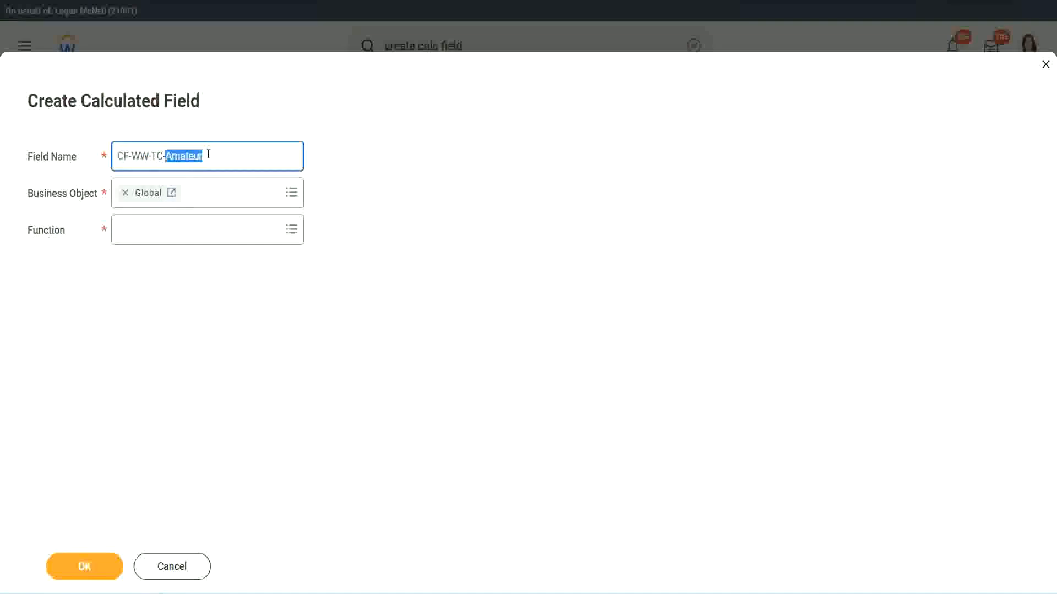
click(219, 154)
double_click(198, 159)
Step: Choose Text Constant as the function of the new calculated field and proceed to its calculation settings
click(145, 229)
text(text cons)
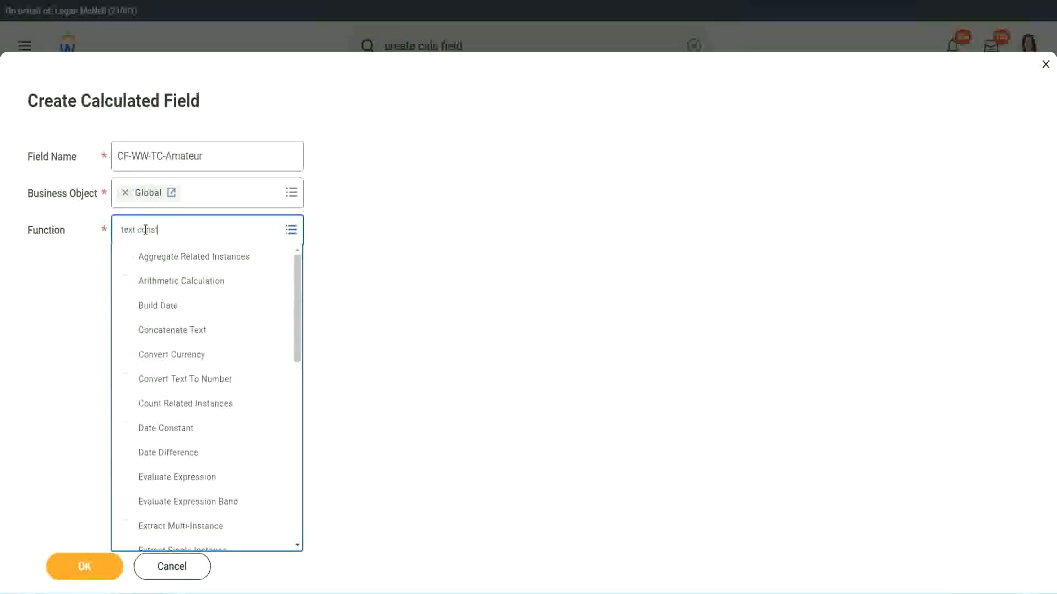
text(t)
key(Return)
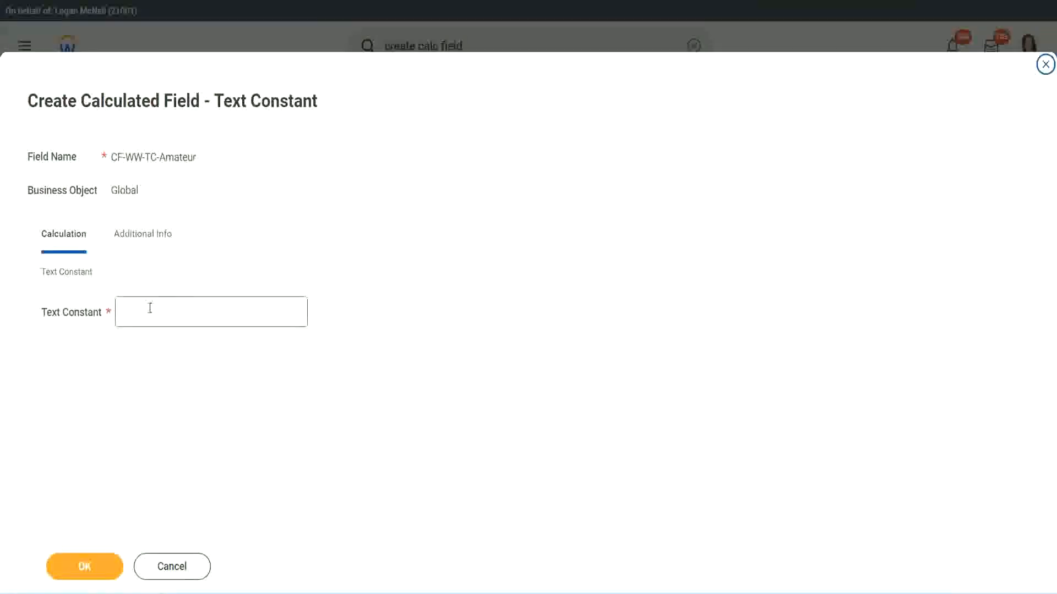
Step: Set the text constant to Amateur and save the calculated field as the first row's return value
click(170, 309)
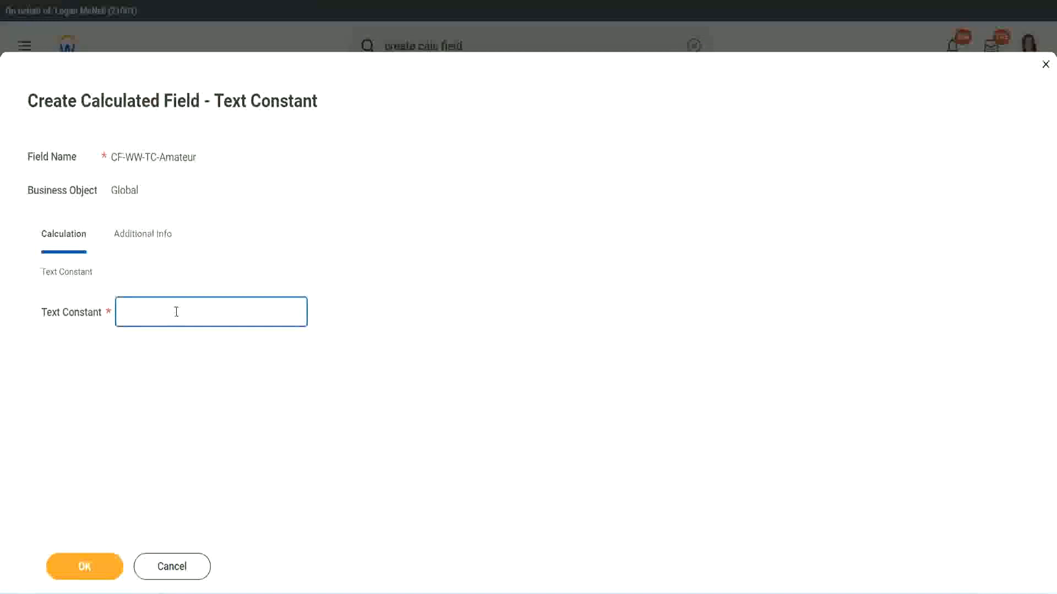
text(Amateur)
click(84, 567)
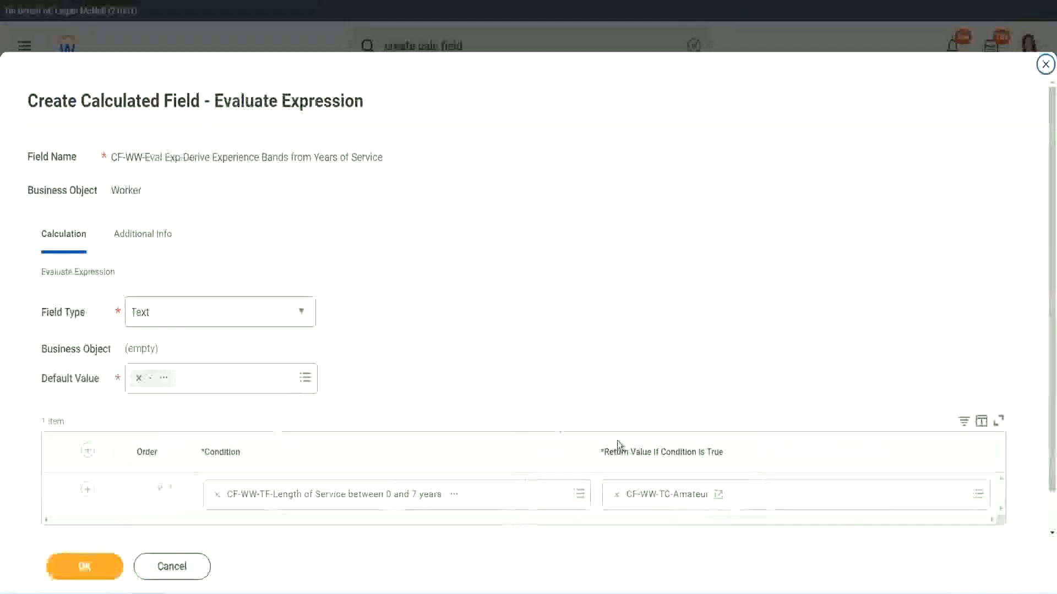
Step: Copy the text of the first row's return value and add three more condition rows to the table
right_click(656, 498)
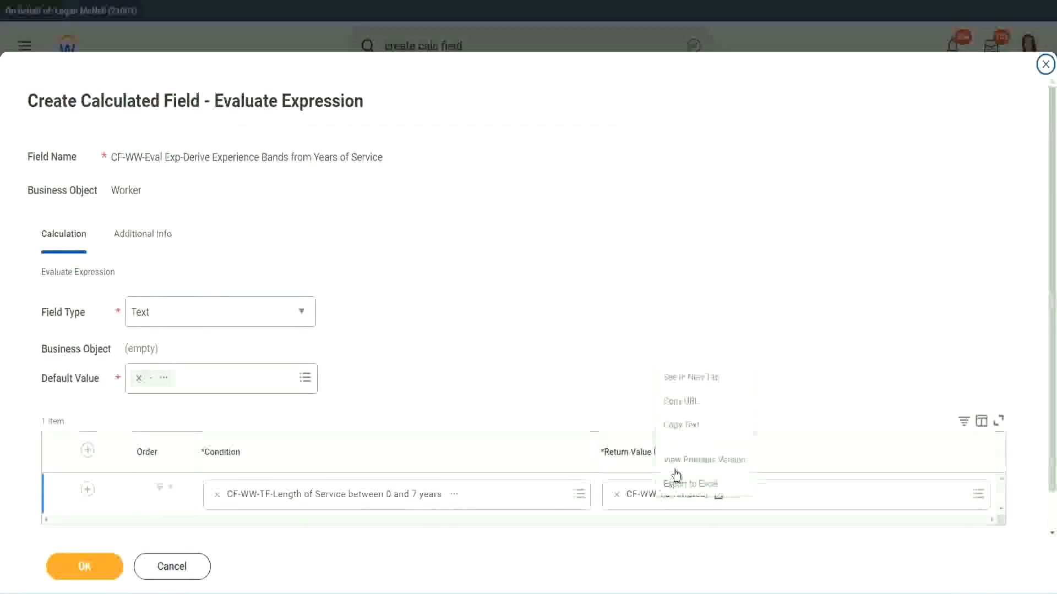
click(692, 426)
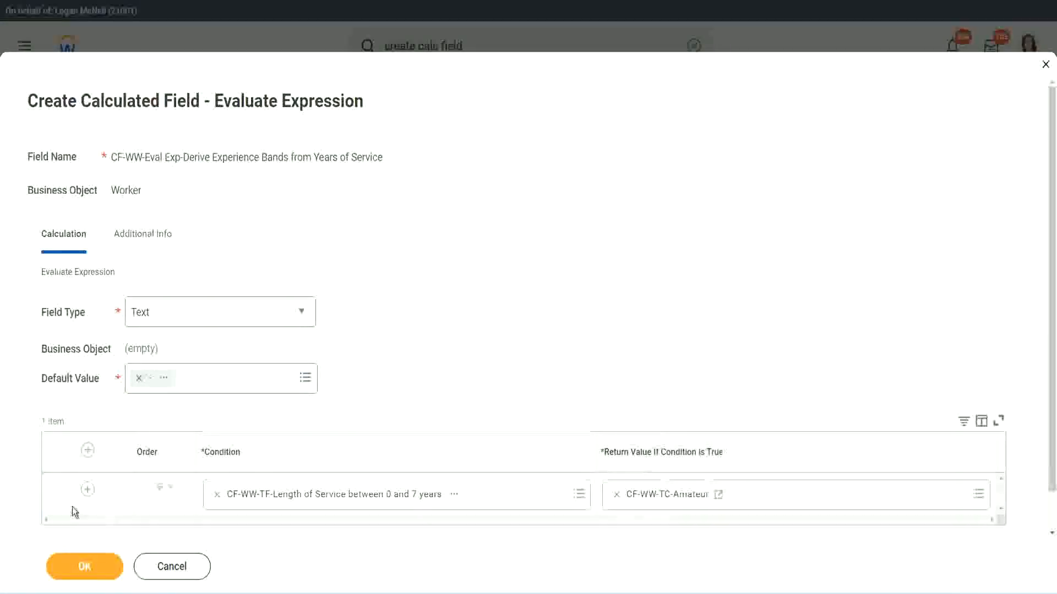
click(88, 490)
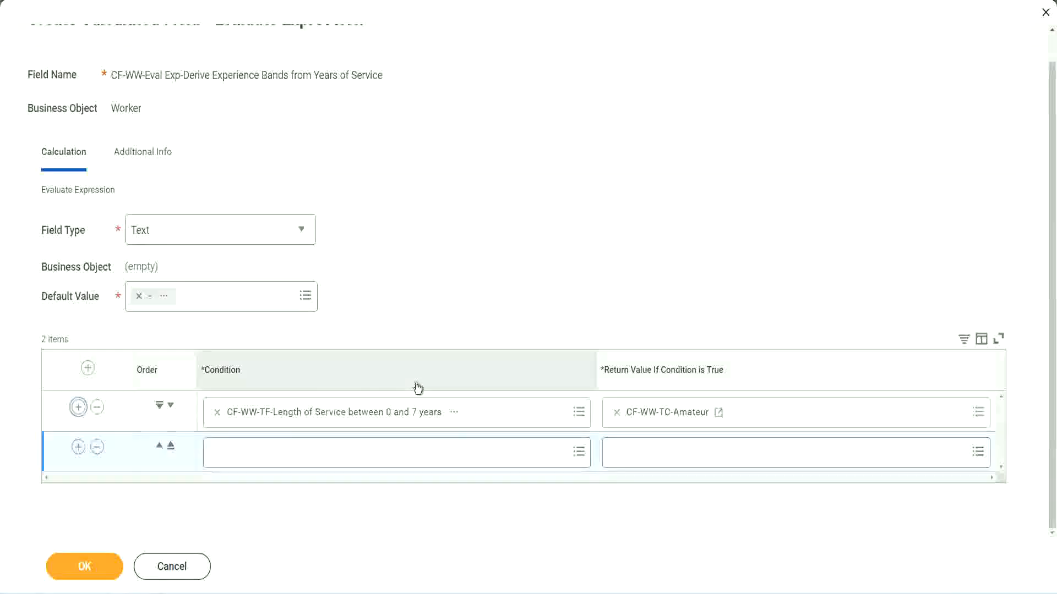
click(78, 447)
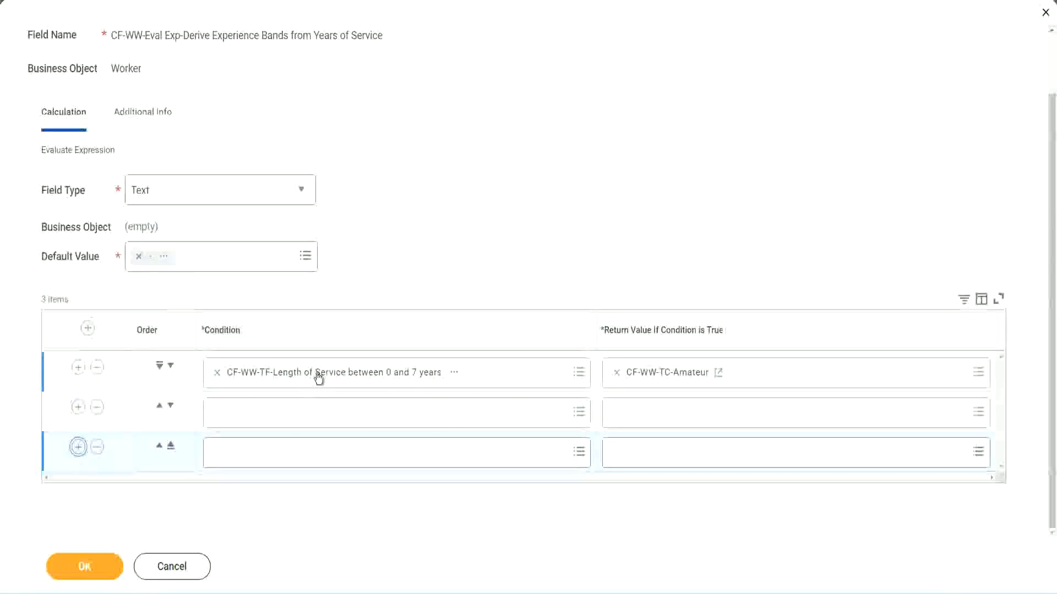
Step: Search for cf-ww-tf and set the second row's condition to CF-WW-TF-Length of Service between 8 and 15 years
click(260, 417)
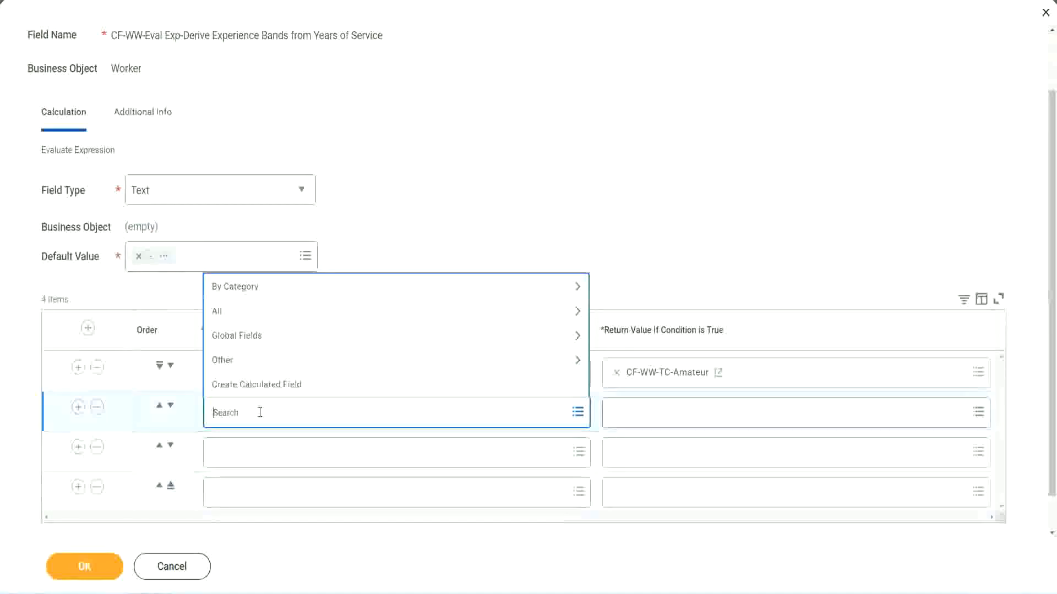
text(cf-ww)
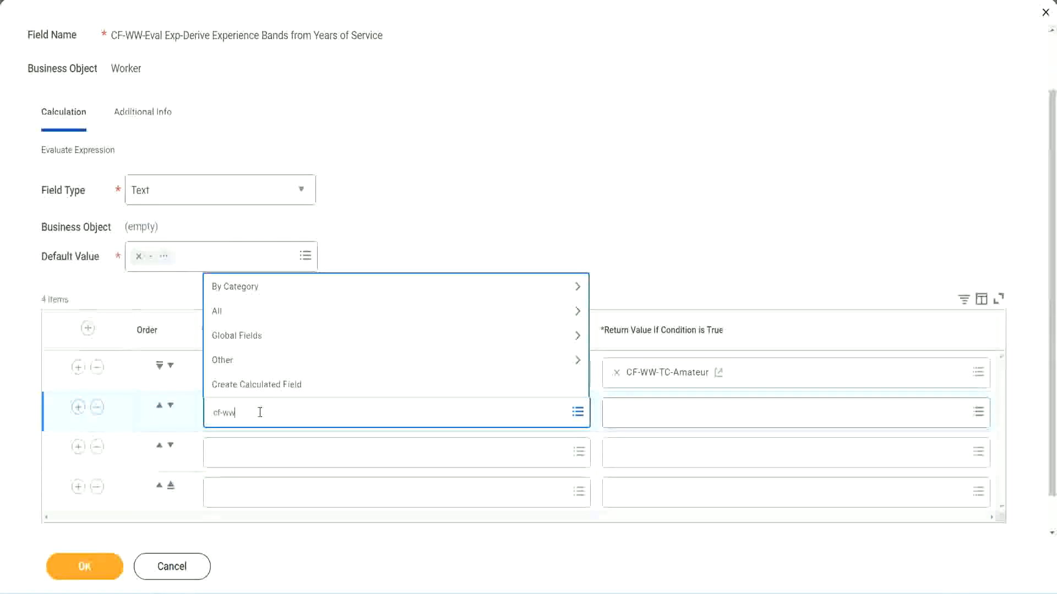
text(-tf)
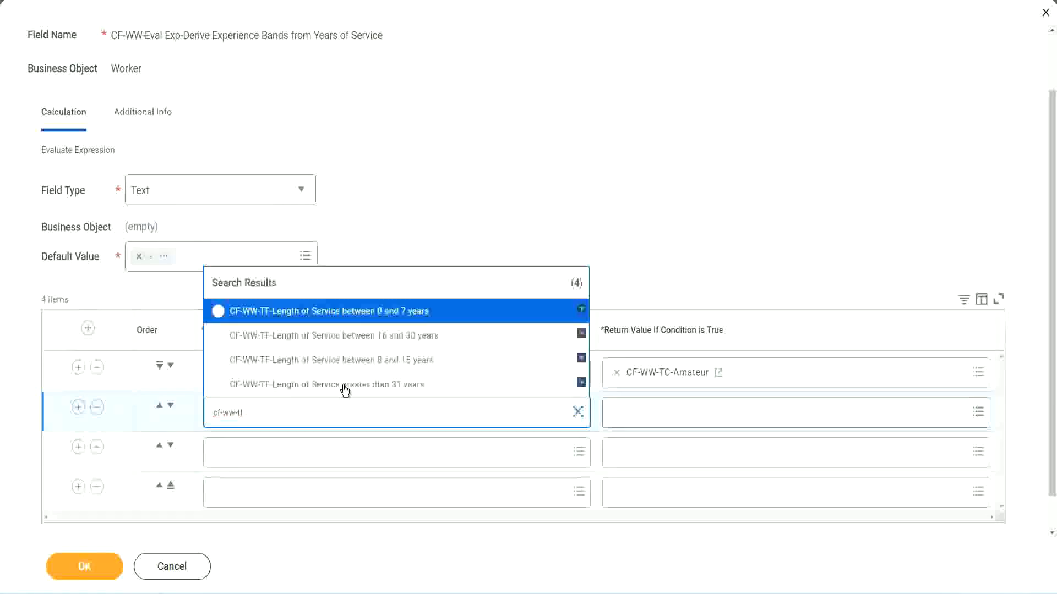
click(402, 362)
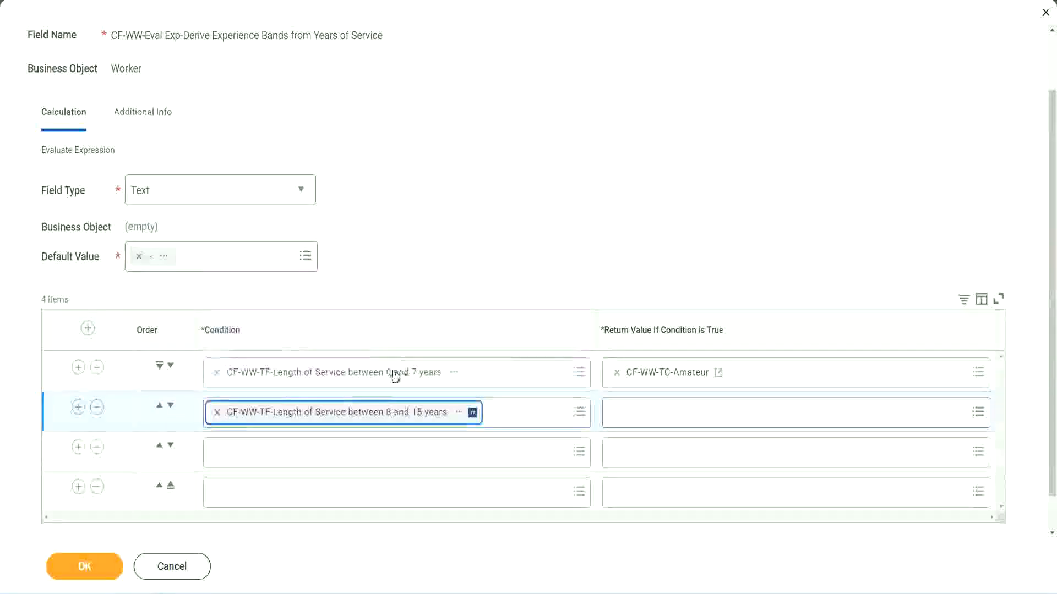
Step: Search for cf-ww-tf and set the third row's condition to CF-WW-TF-Length of Service between 16 and 30 years
click(266, 453)
text(cf)
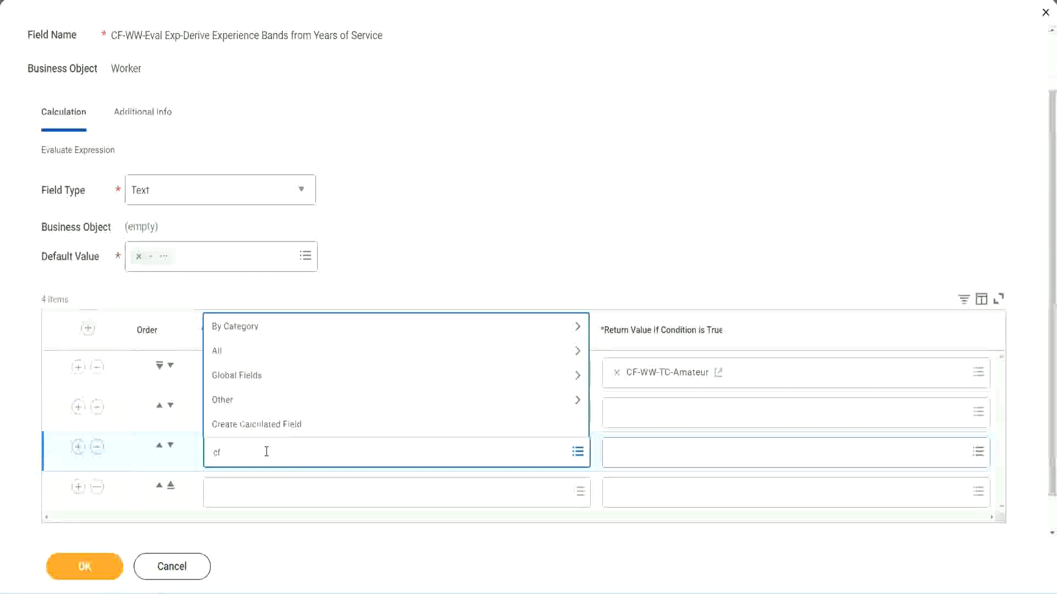
text(-ww-tc)
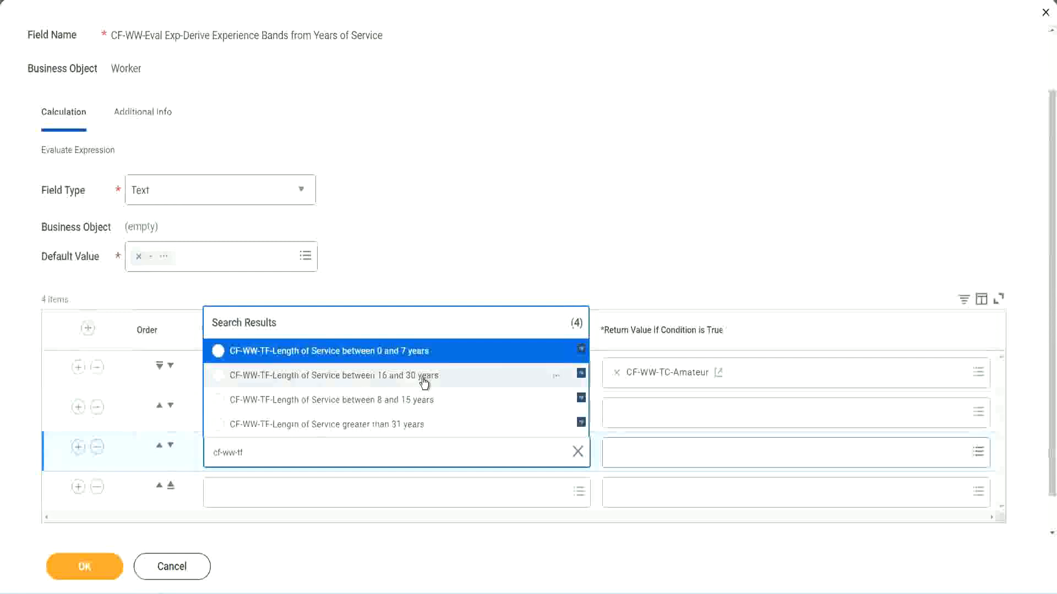
click(424, 379)
Step: Set the fourth row's condition to CF-WW-TF-Length of Service greater than 31 years
click(249, 493)
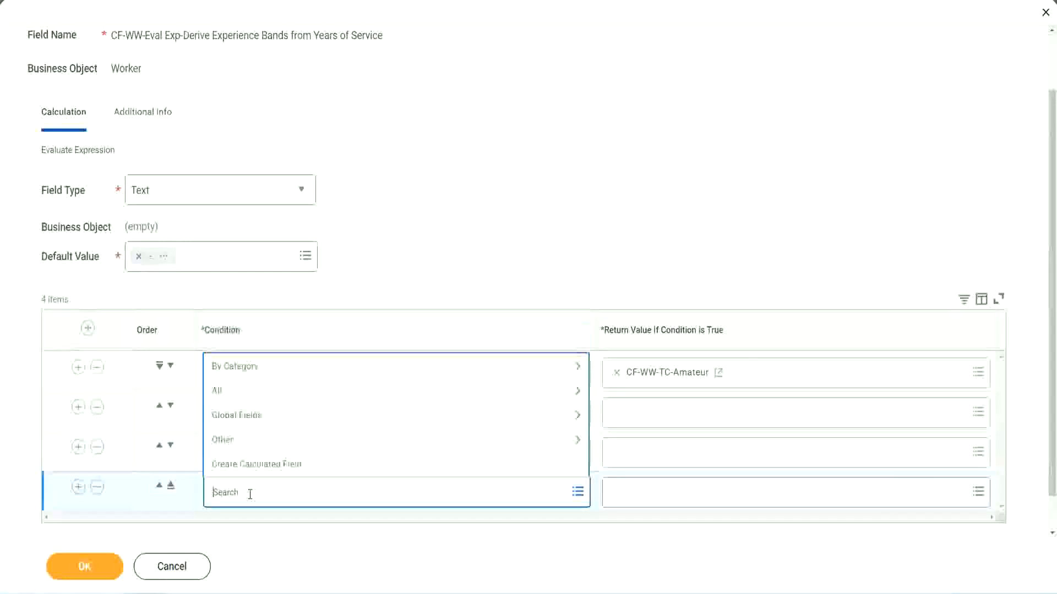
text(cf-ww)
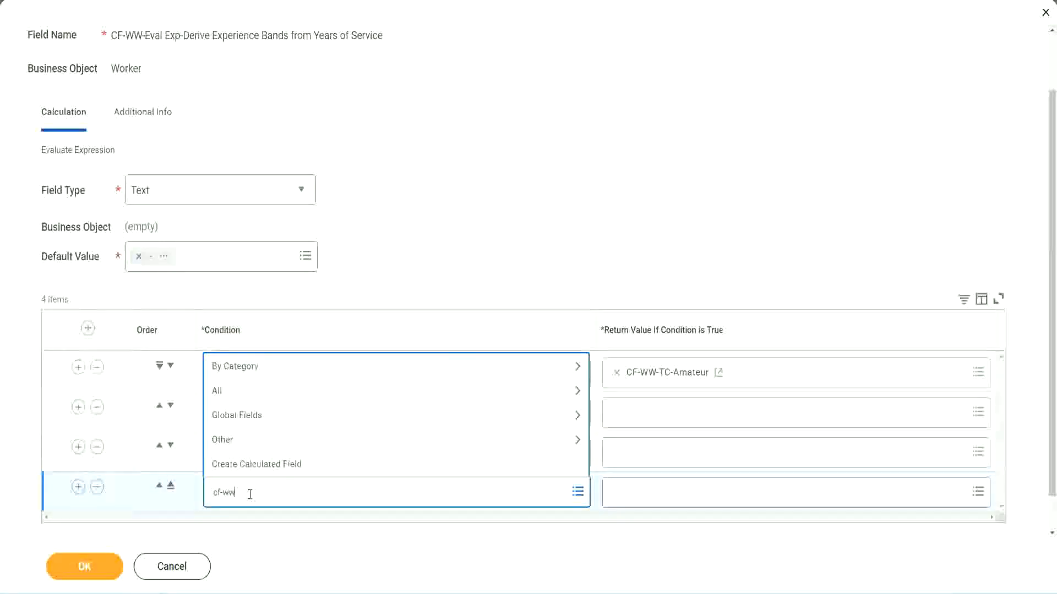
text( tf 31)
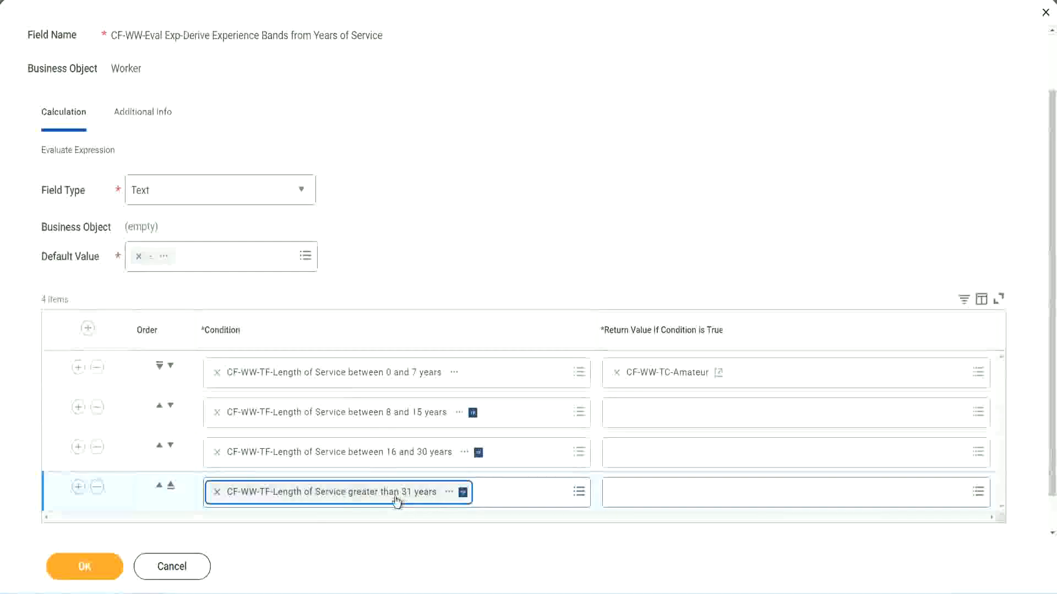
click(474, 227)
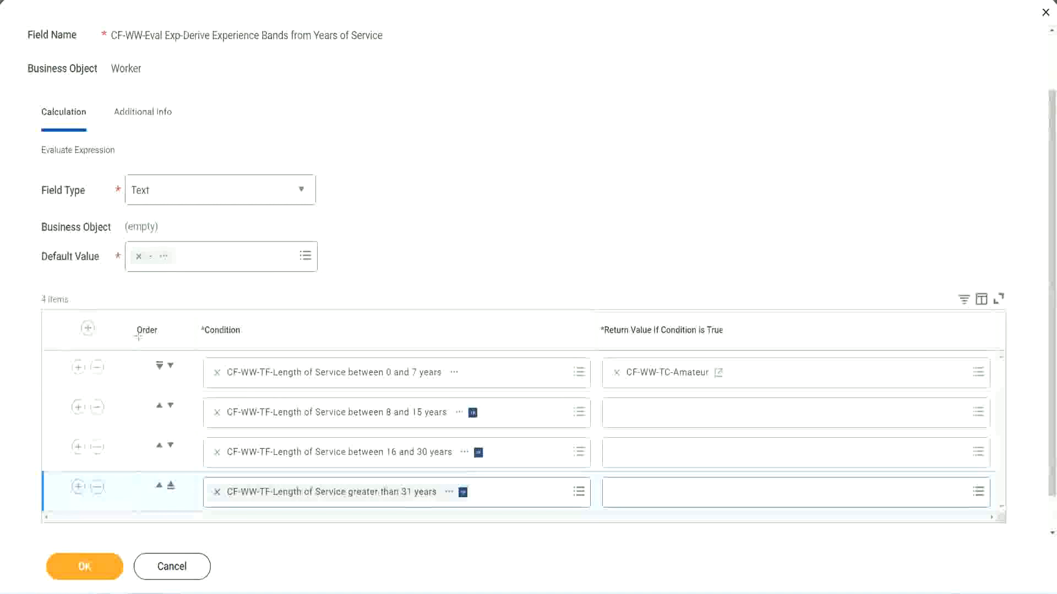
Step: Try reordering the 8 to 15 years condition by moving its row above the 0 to 7 years row, back down and up again
drag(118, 322, 118, 435)
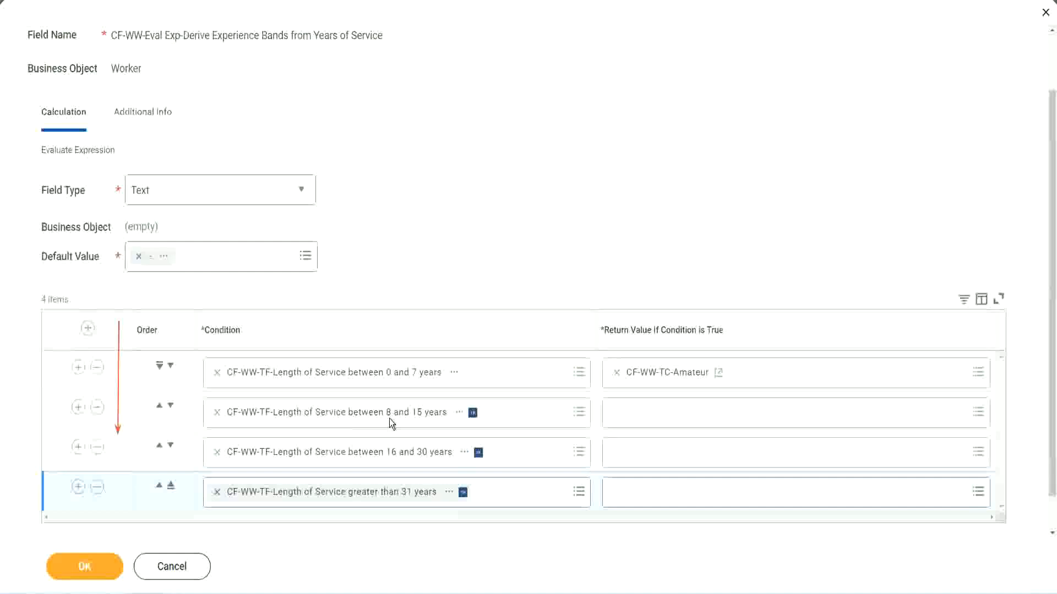
click(160, 408)
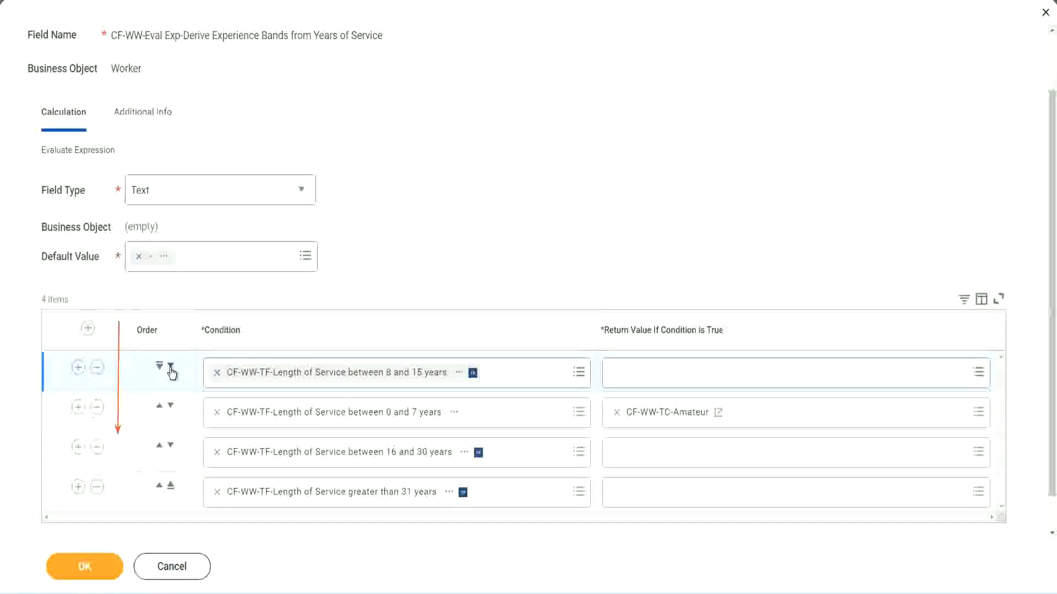
click(171, 366)
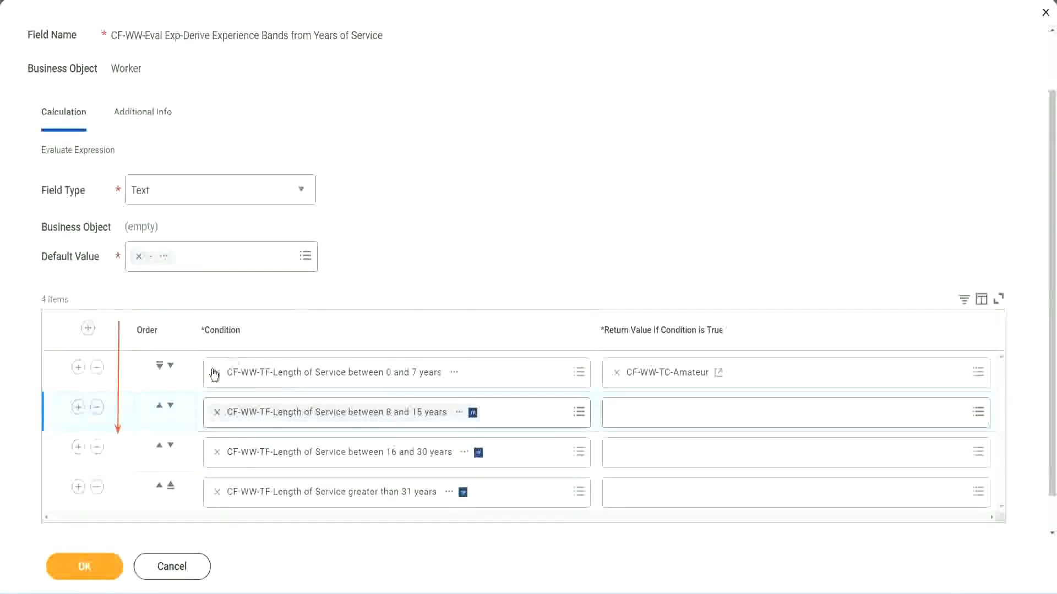
click(160, 408)
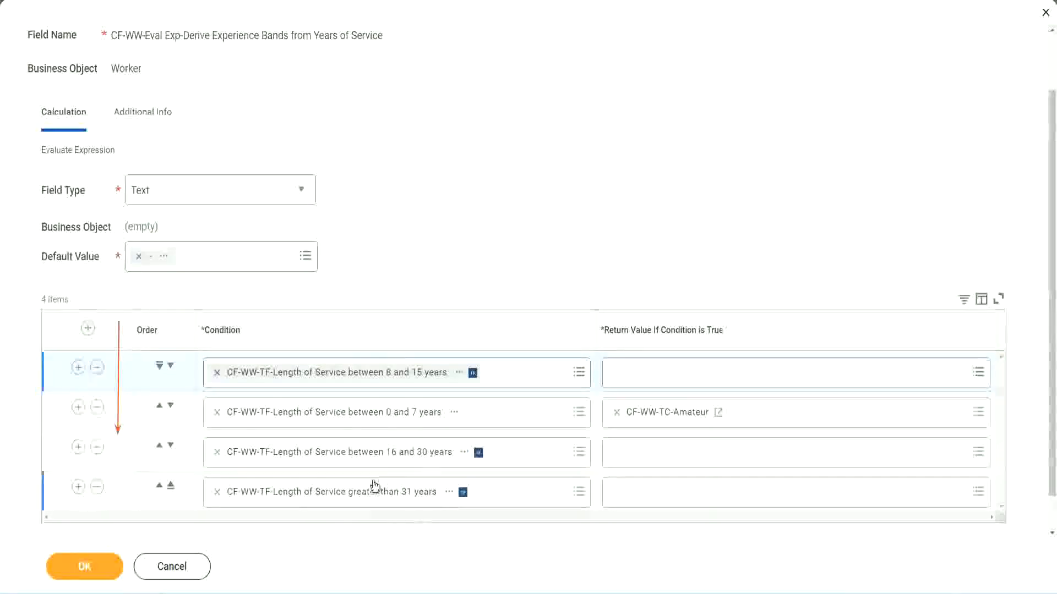
Step: Copy the text of the CF-WW-TC-Amateur return value and move the 8 to 15 years row back to second place
right_click(669, 420)
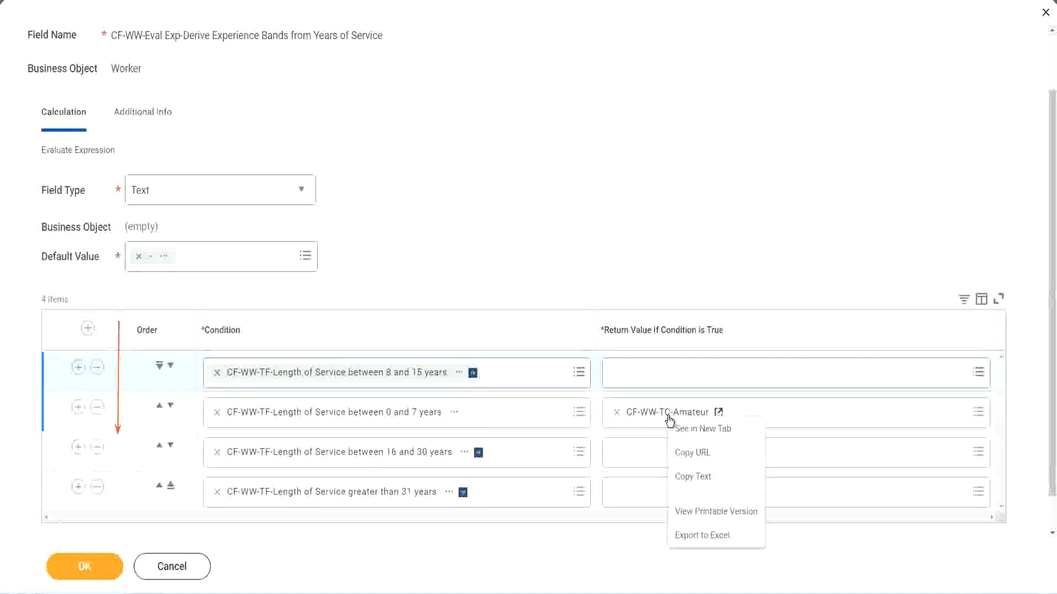
click(694, 476)
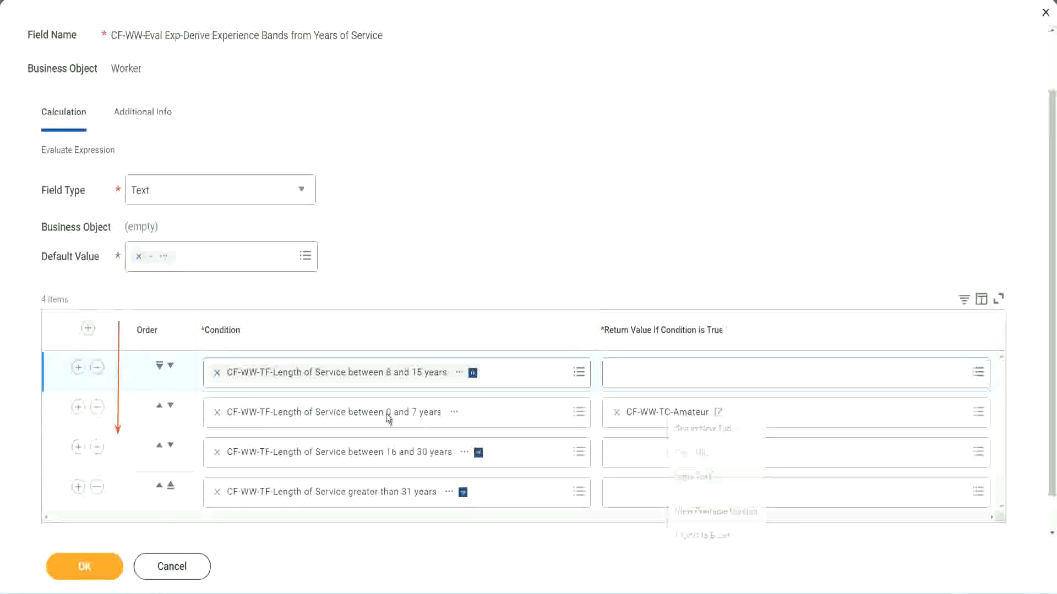
click(170, 366)
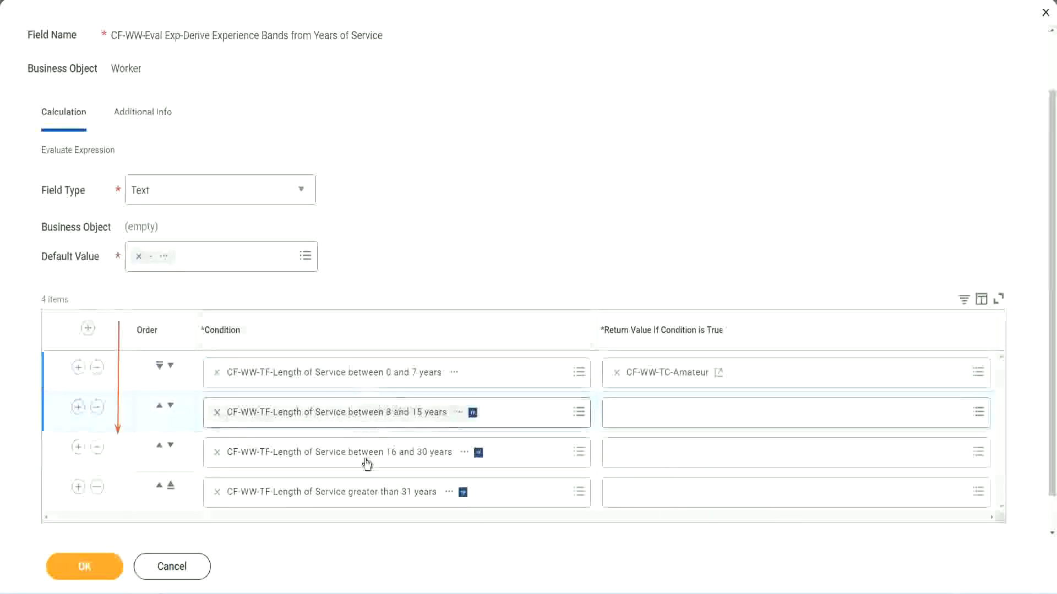
Step: Create a calculated field named CF-WW-TC-Experienced for the second row's return value, using the Global business object and the Text Constant function
click(612, 408)
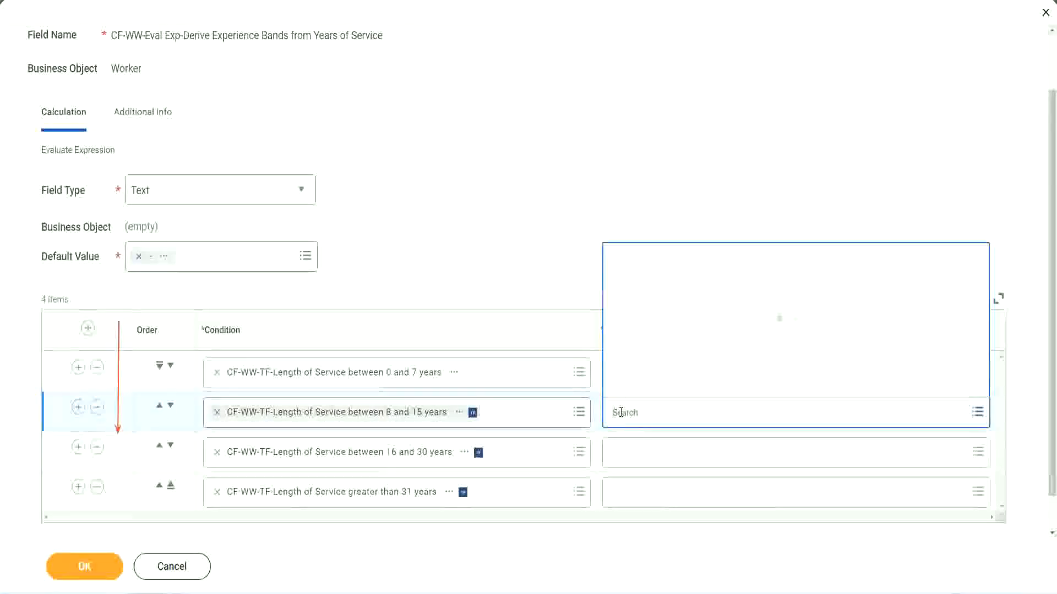
click(655, 386)
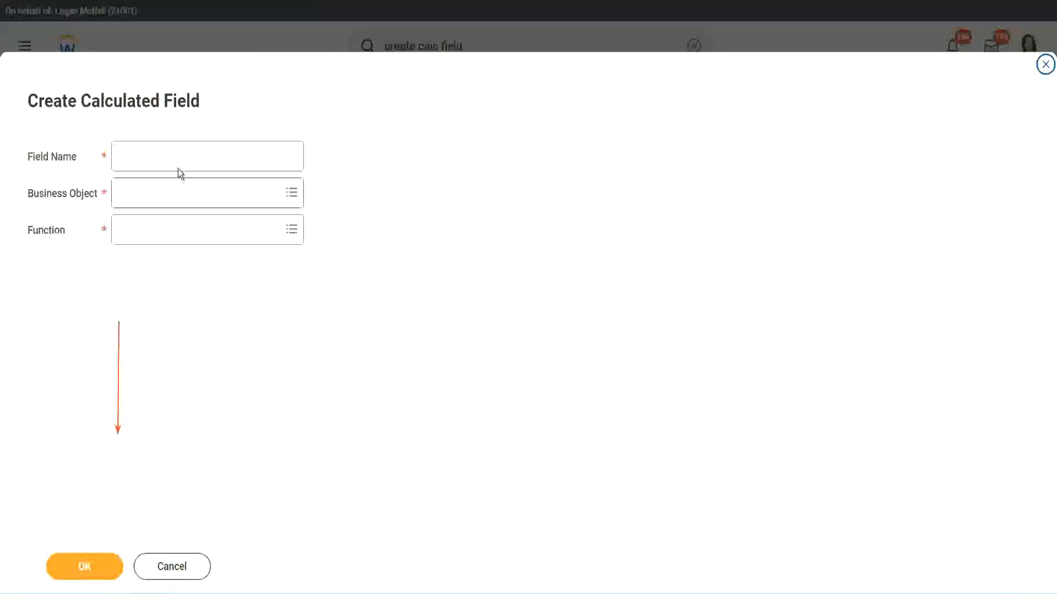
click(168, 156)
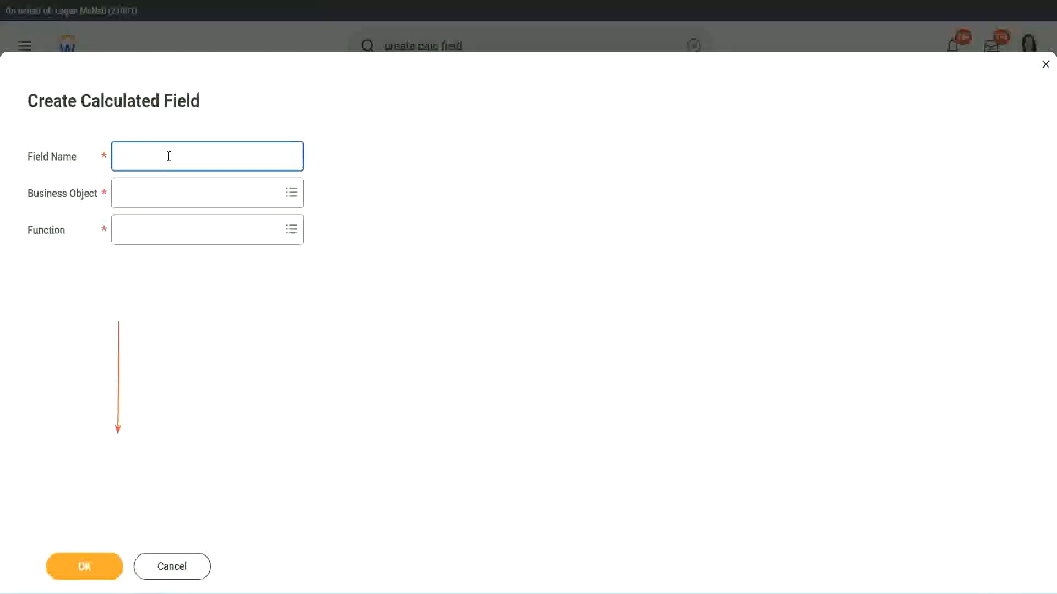
key(ctrl+v)
double_click(201, 156)
text(Exper)
text(ienced)
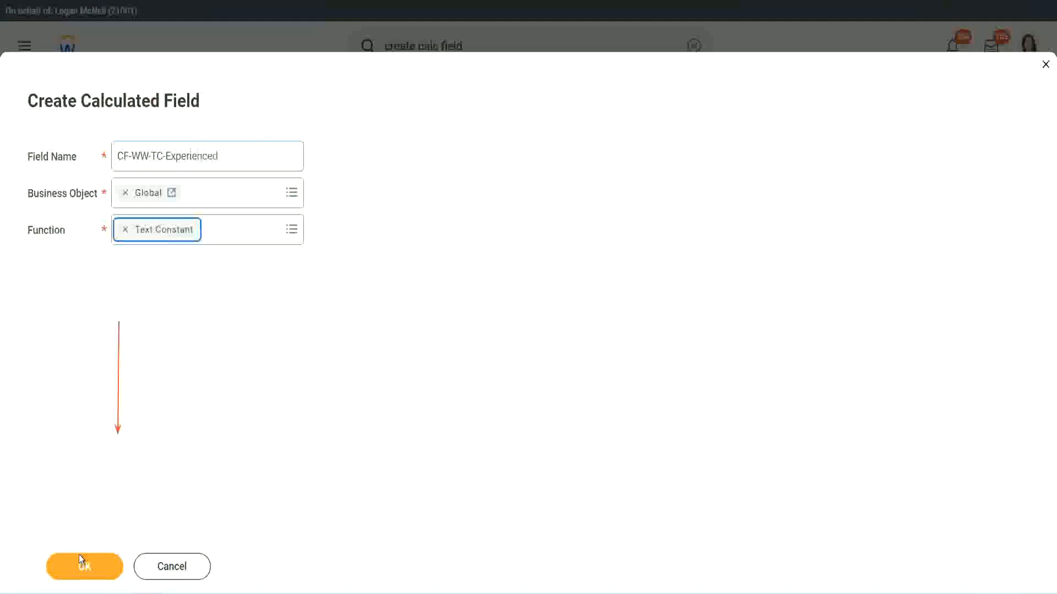
click(82, 566)
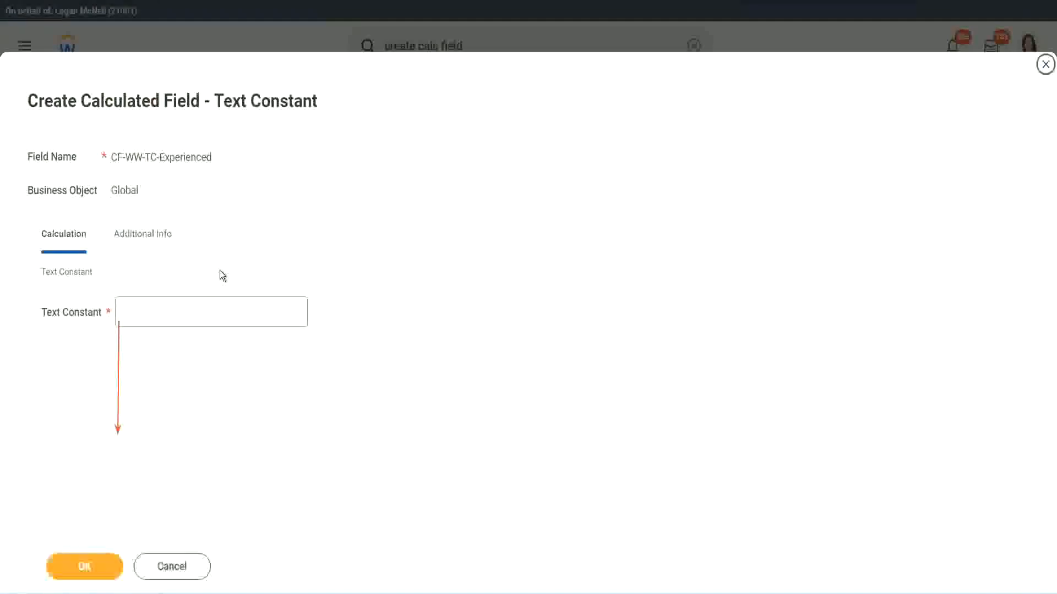
Step: Set the text constant to Experienced and save the calculated field as the second row's return value
click(160, 313)
text(Ex)
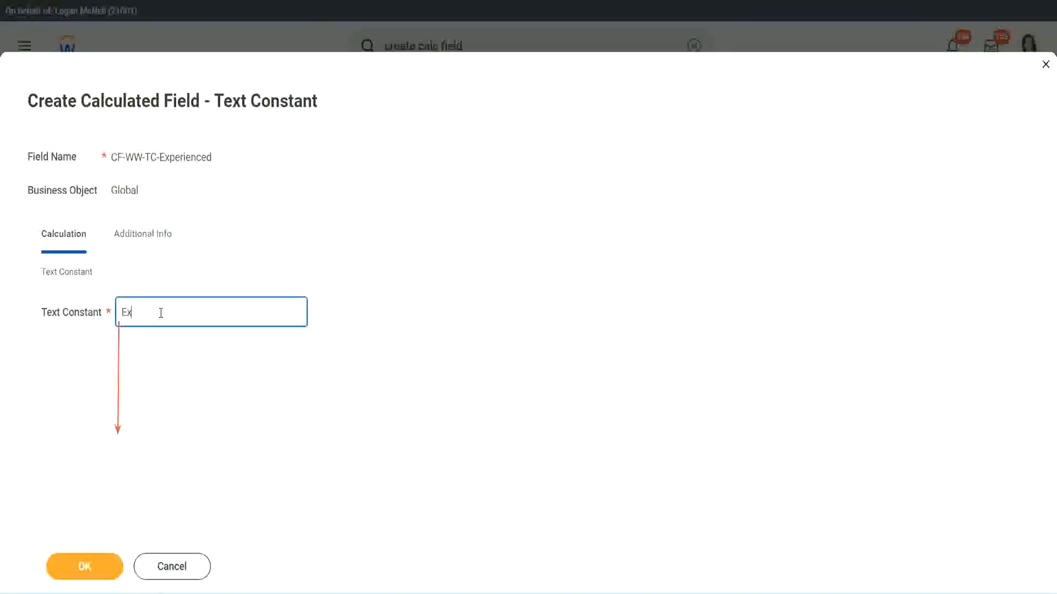
text(perienced)
click(87, 568)
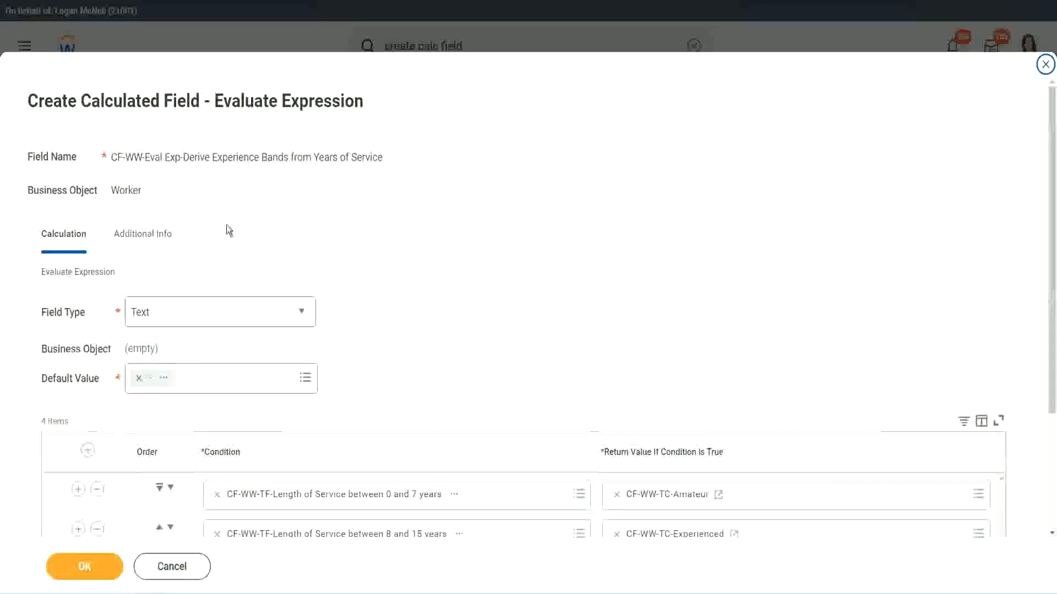
Step: Start a new calculated field for the third row's return value and enter CF-WW-TC-Amateur as its field name
scroll(487, 286, down, 3)
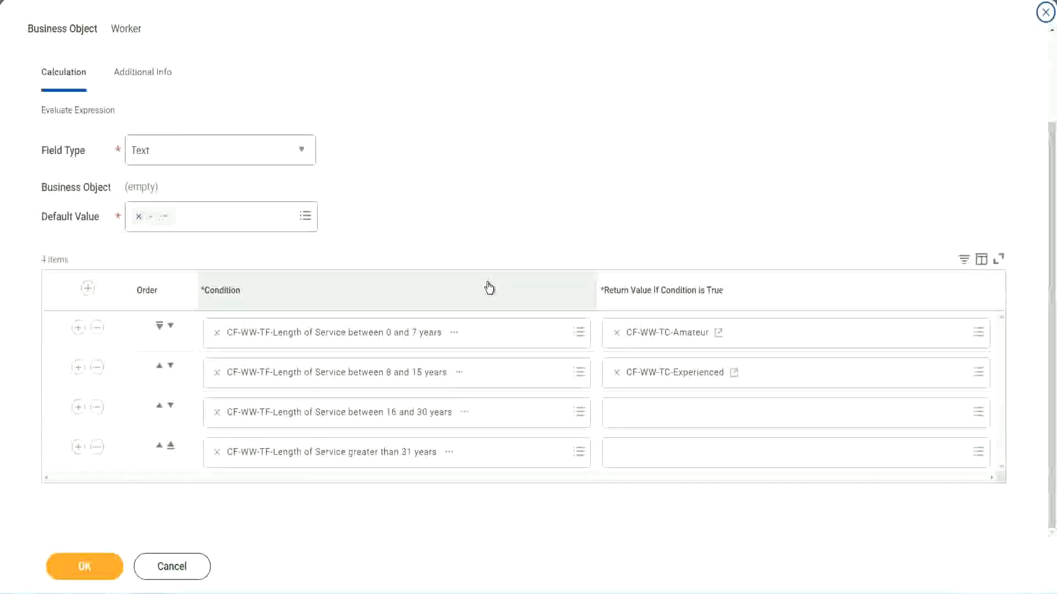
click(659, 418)
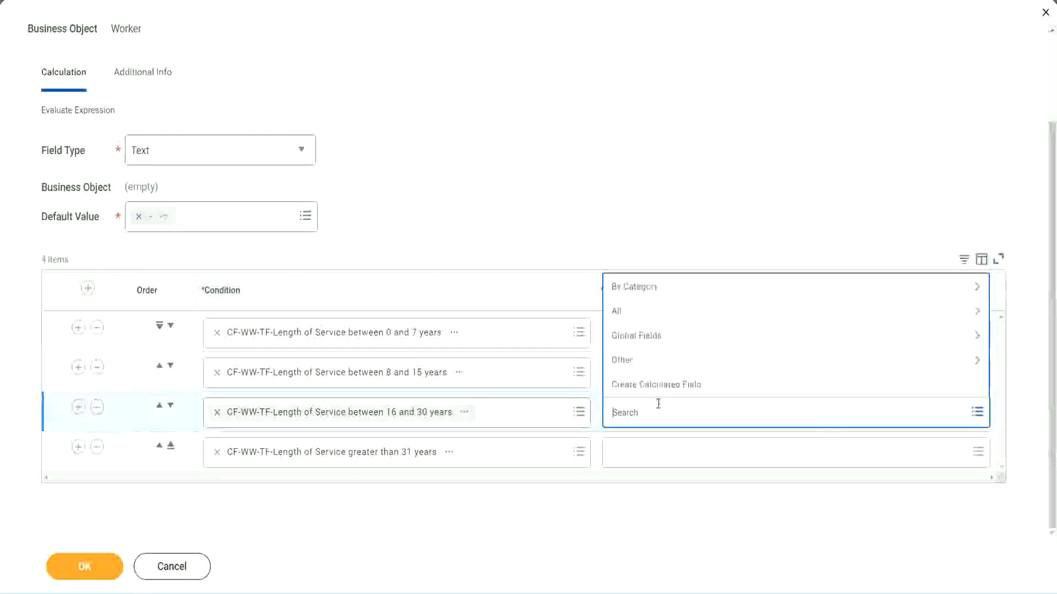
click(660, 384)
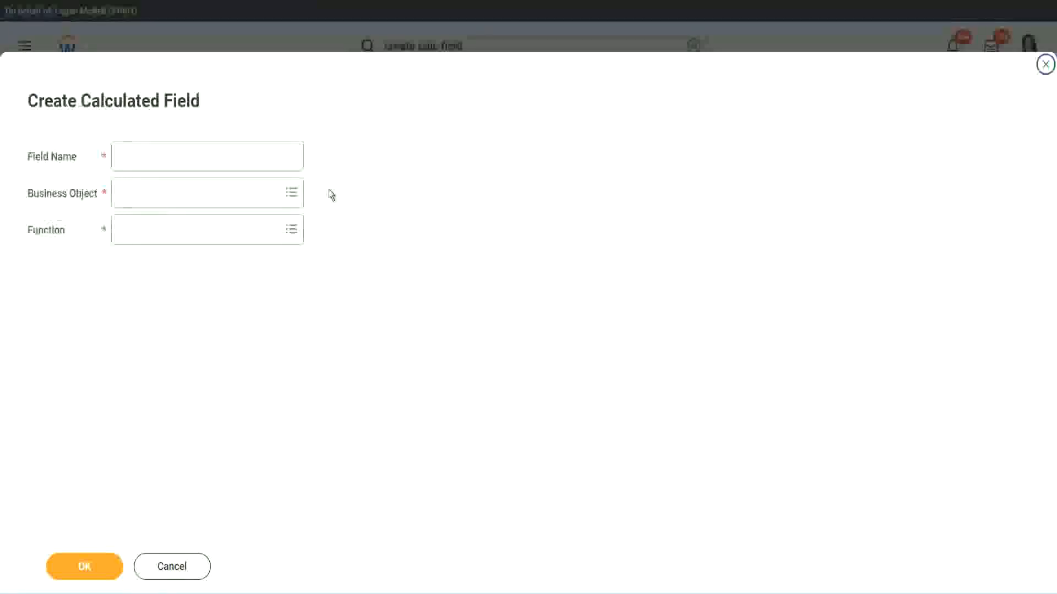
click(224, 156)
text(CF-WW-TC-Amateur)
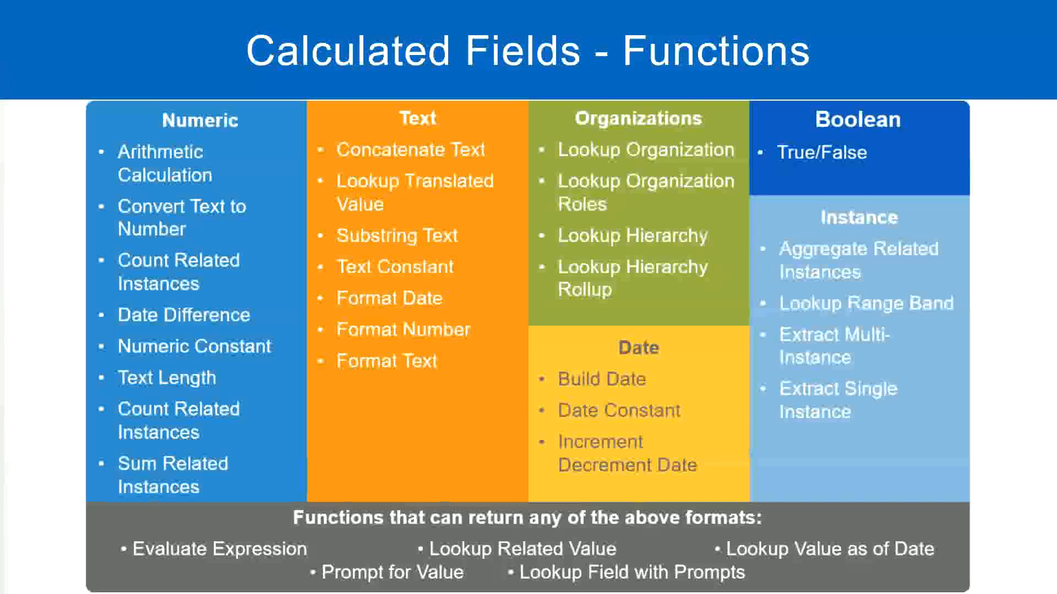
key(alt+Tab)
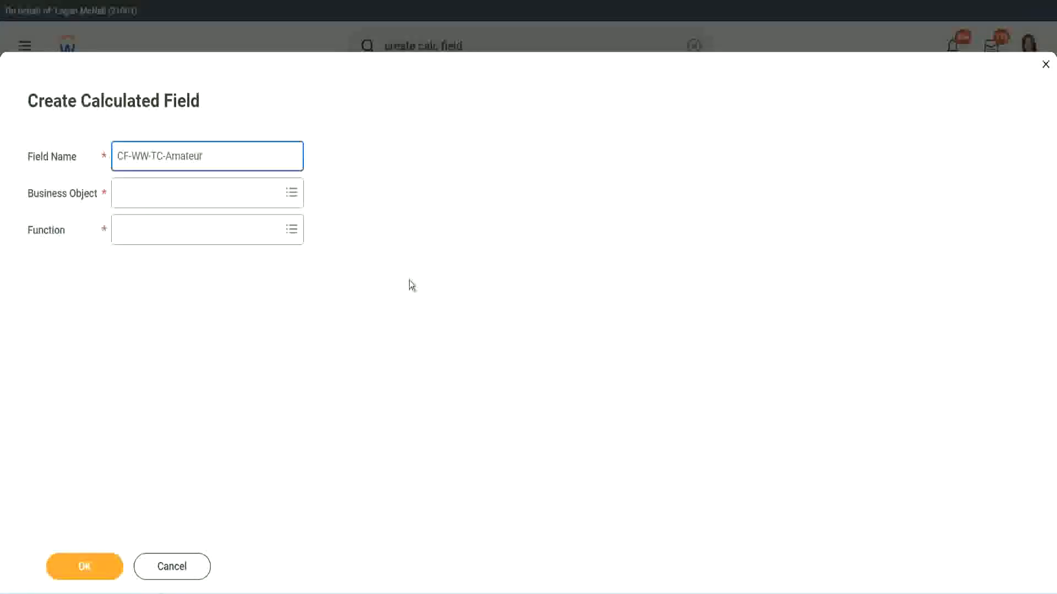
Step: Set the new field's business object to Global and change its name to CF-WW-TC-Senior
click(121, 194)
text(globa)
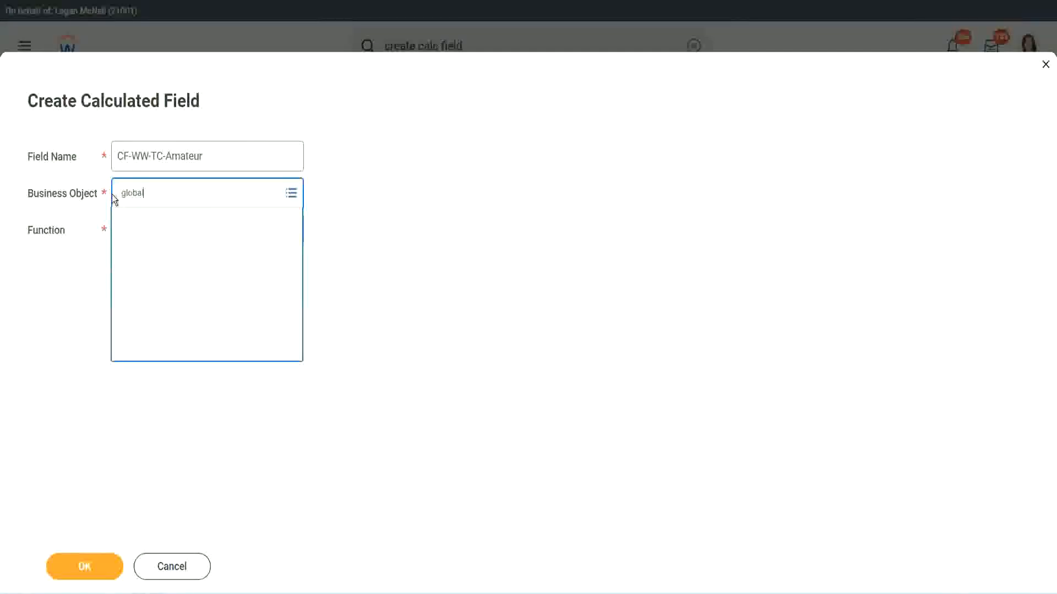
text(l)
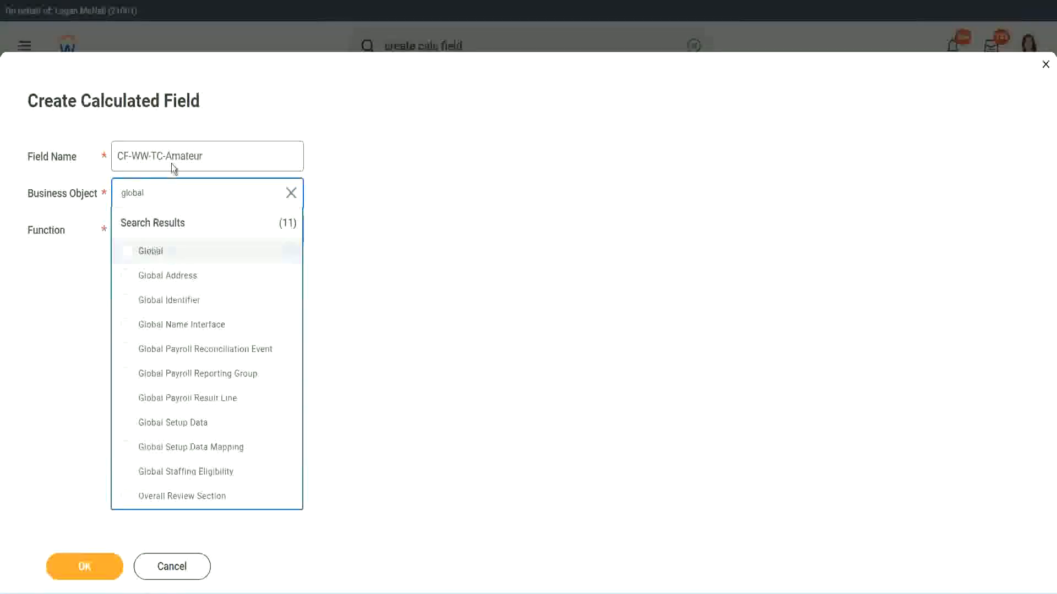
key(Return)
double_click(182, 156)
text(S)
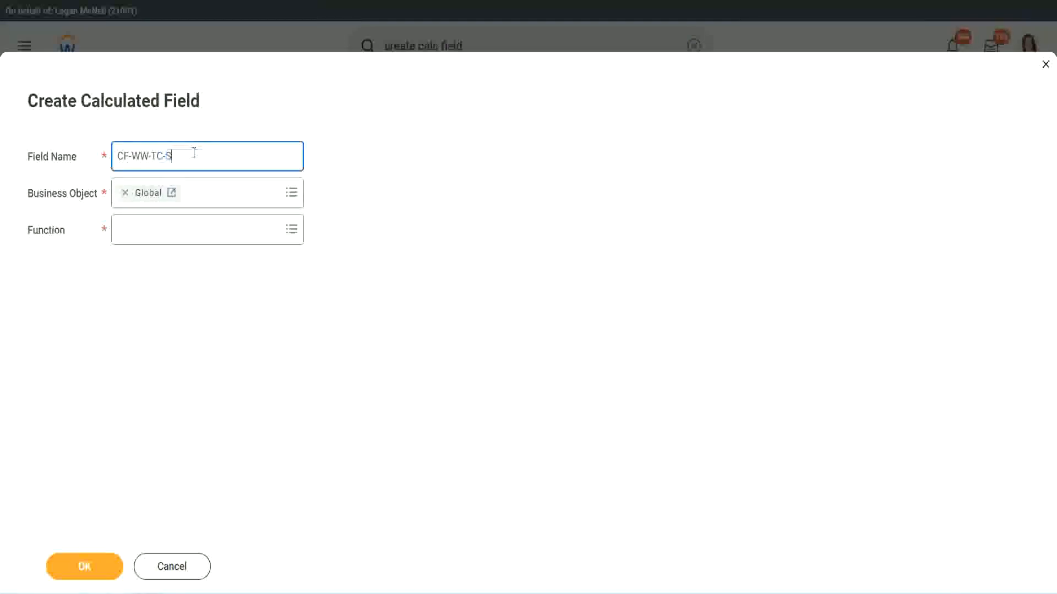
text(enior)
Step: Choose Text Constant as the function of CF-WW-TC-Senior and proceed to its calculation settings
click(168, 241)
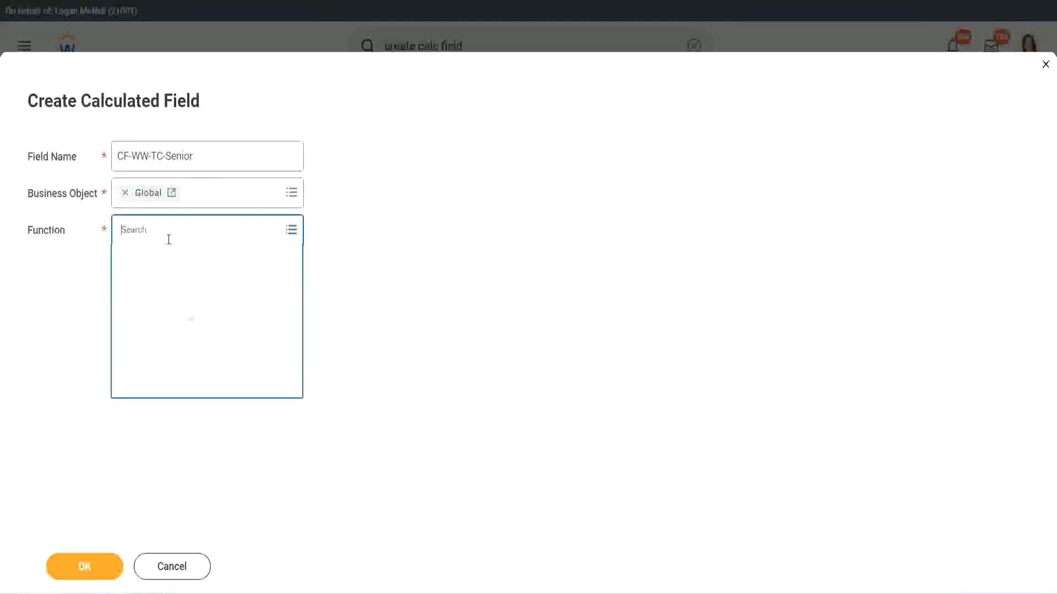
text(tc)
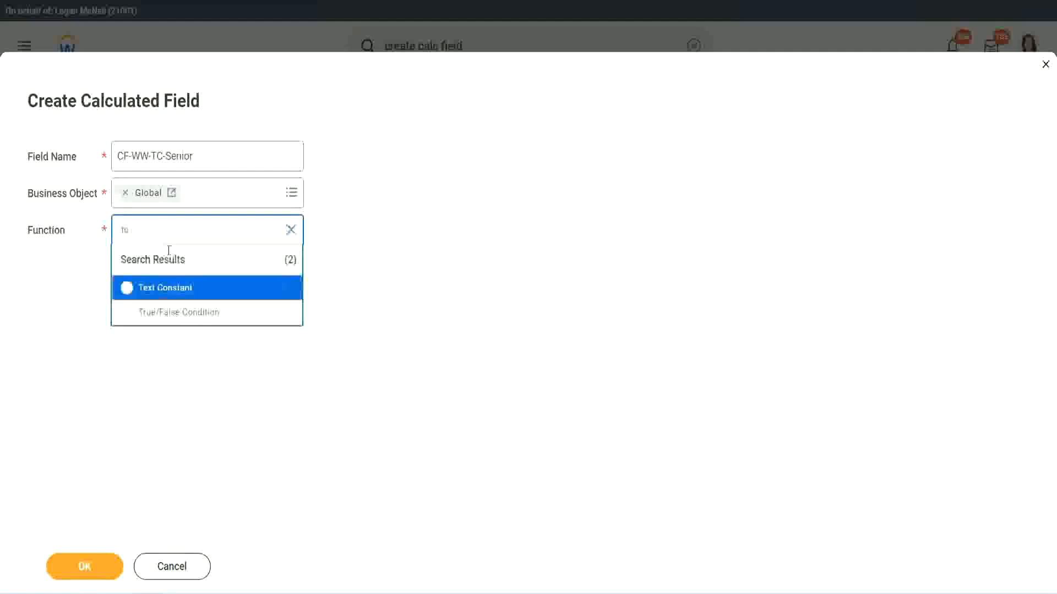
click(163, 287)
click(84, 568)
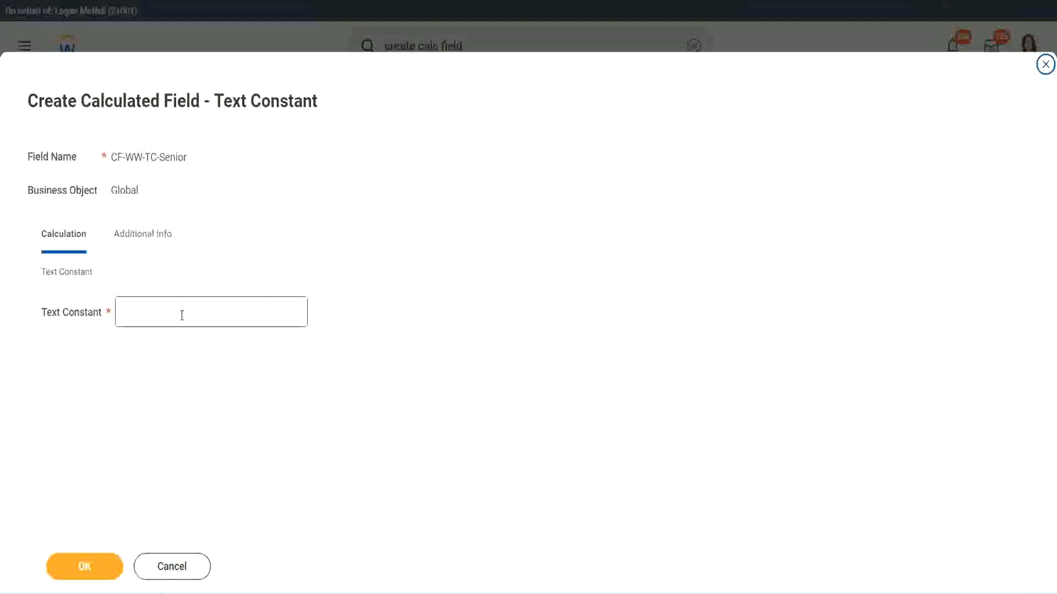
Step: Set the text constant to Senior and save the calculated field as the third row's return value
click(178, 308)
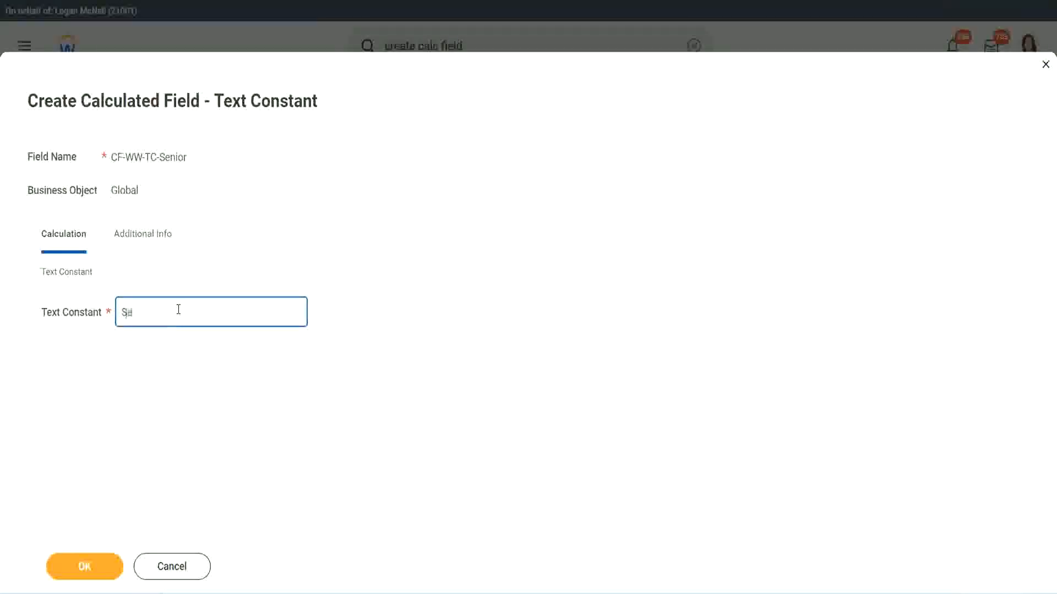
click(105, 561)
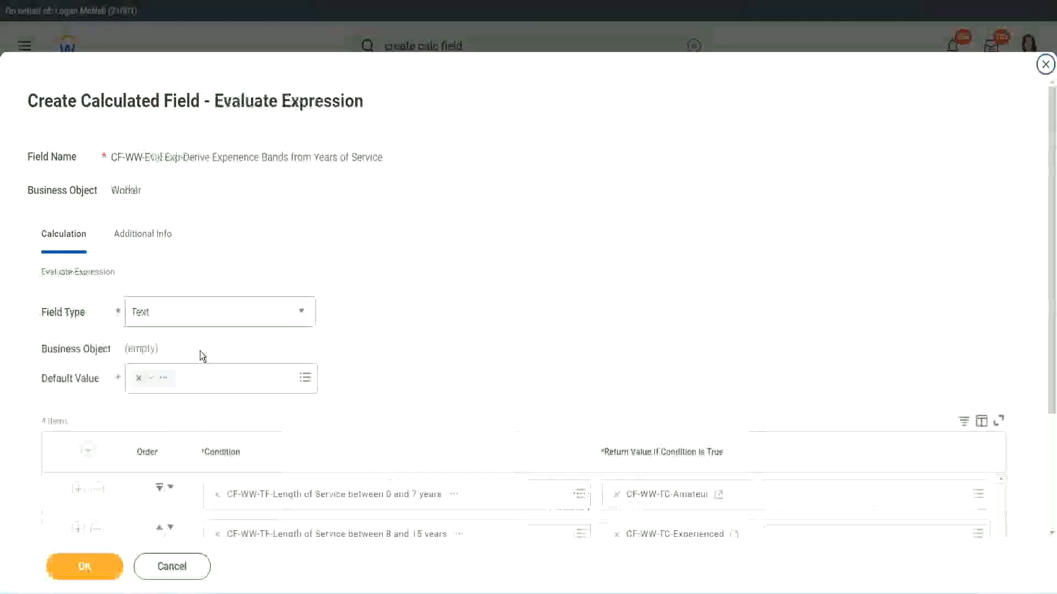
Step: Start a new calculated field for the fourth row's return value and name it CF-WW-TC-Legend, reusing the copied CF-WW-TC-Senior name
scroll(764, 395, down, 3)
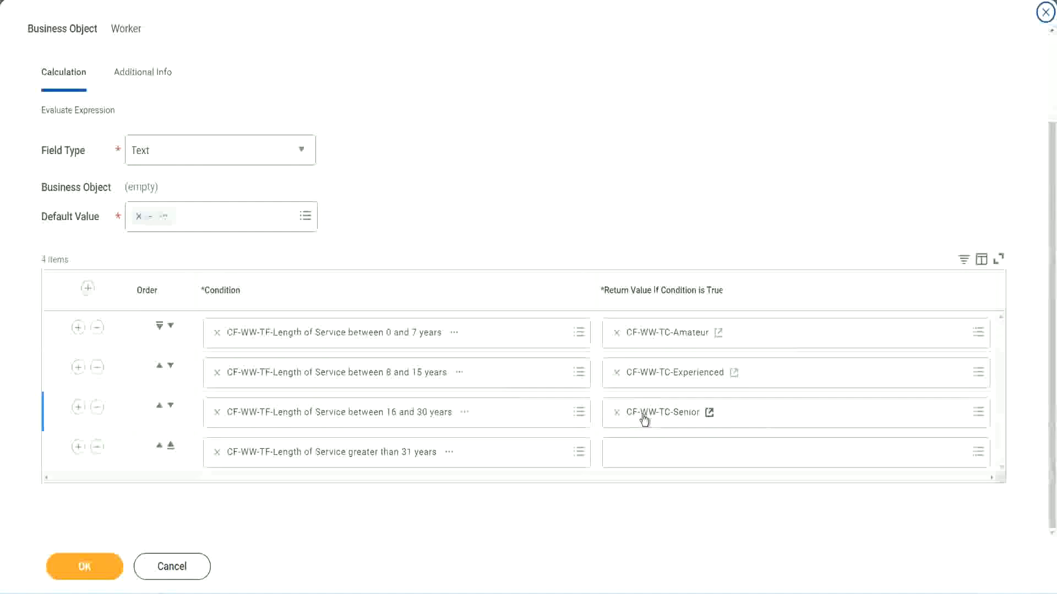
right_click(643, 415)
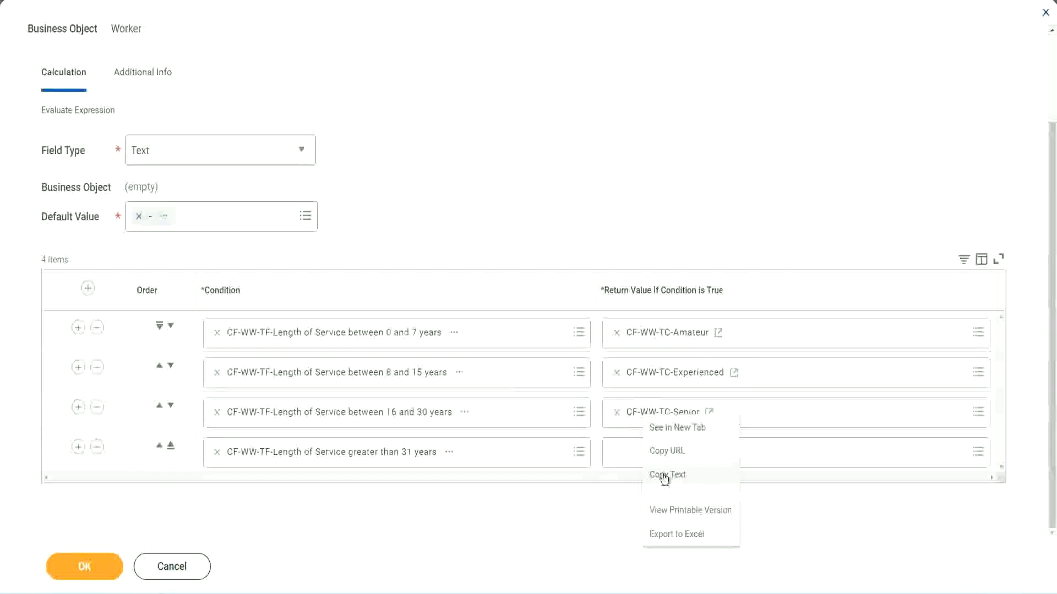
click(665, 470)
click(642, 455)
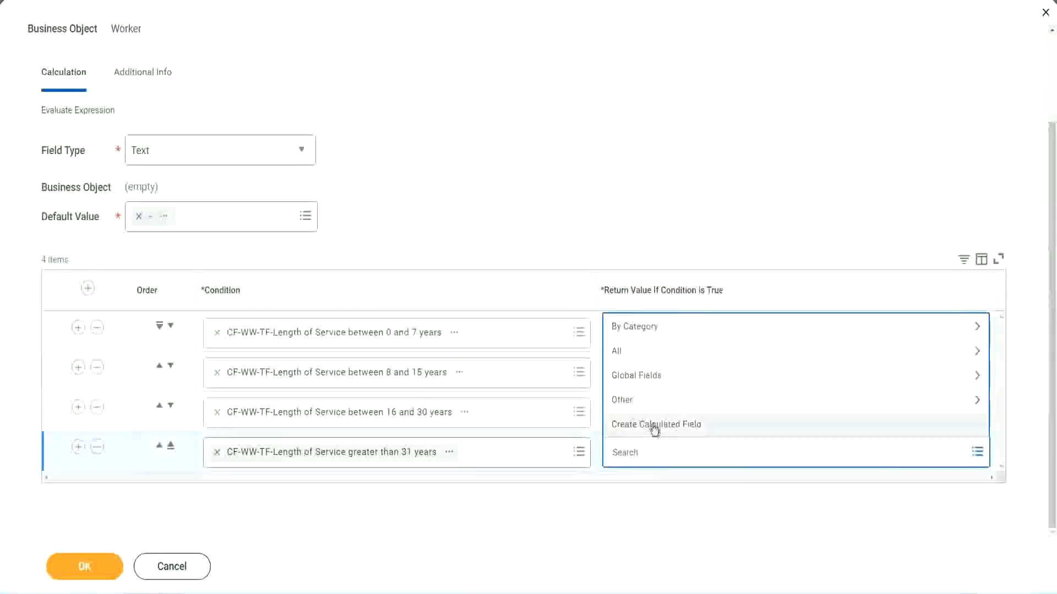
click(654, 429)
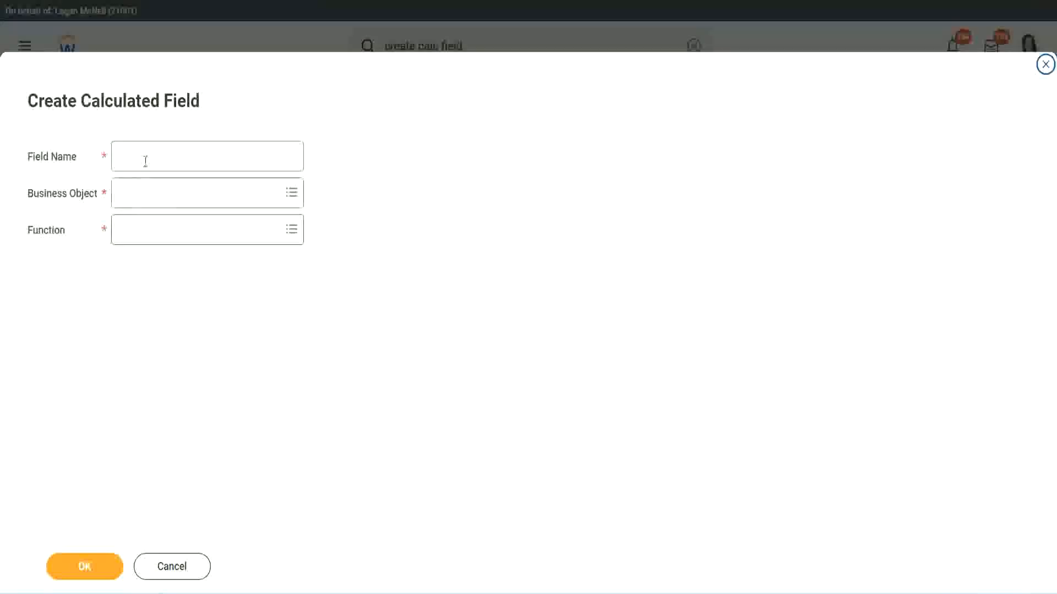
click(145, 160)
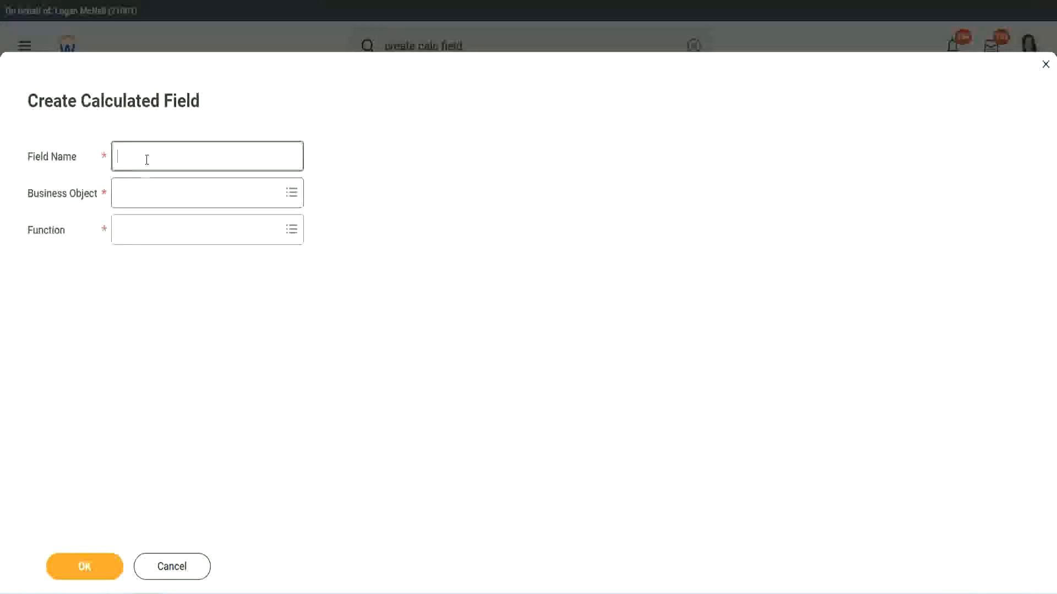
key(ctrl+v)
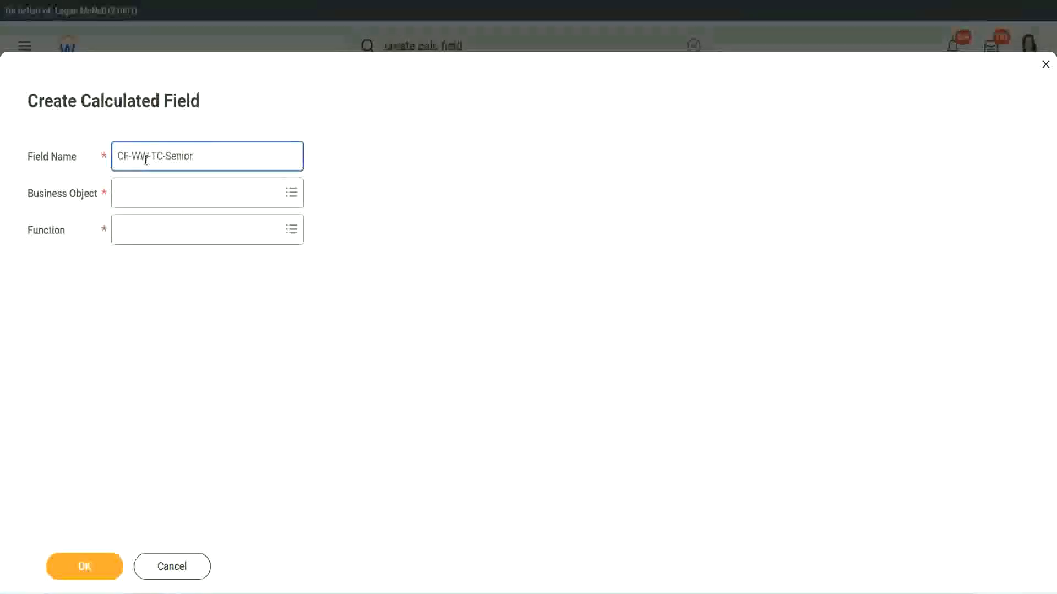
key(ctrl+shift+Left)
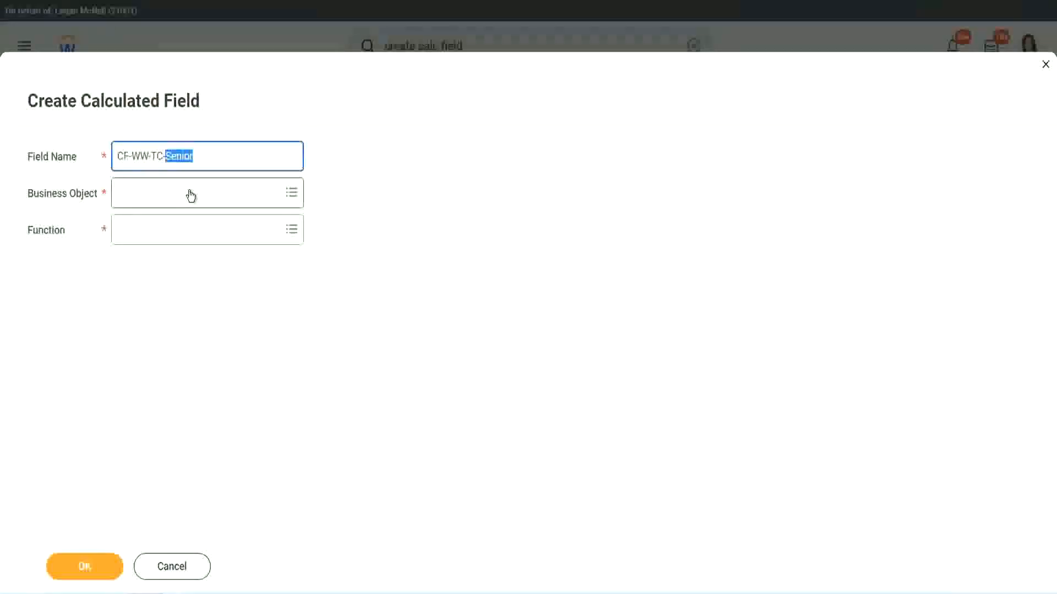
text(Legend)
Step: Set the business object of CF-WW-TC-Legend to Global
click(149, 201)
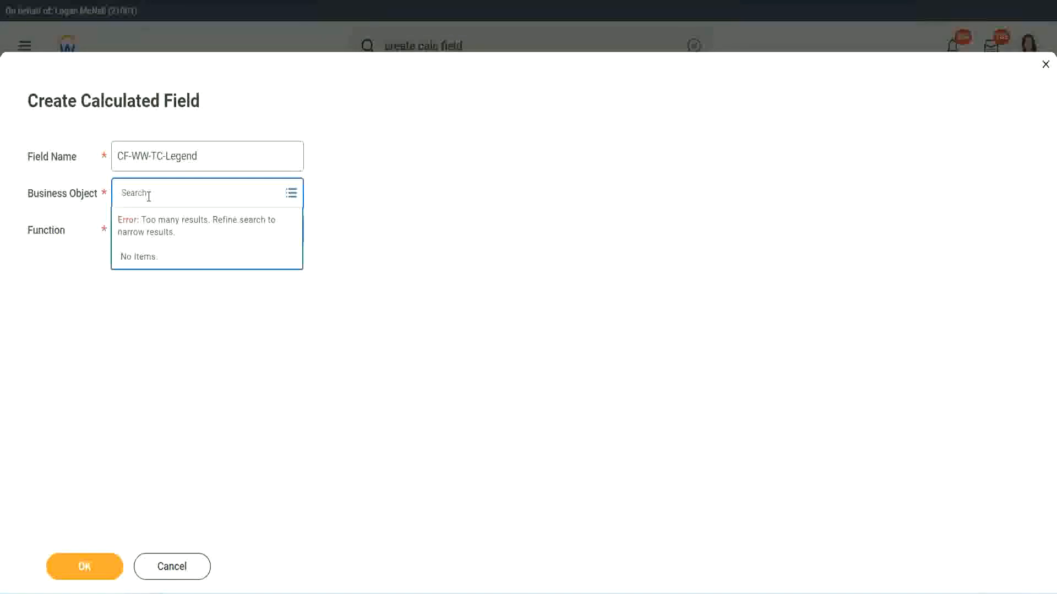
text(Sk)
text(bal)
key(Return)
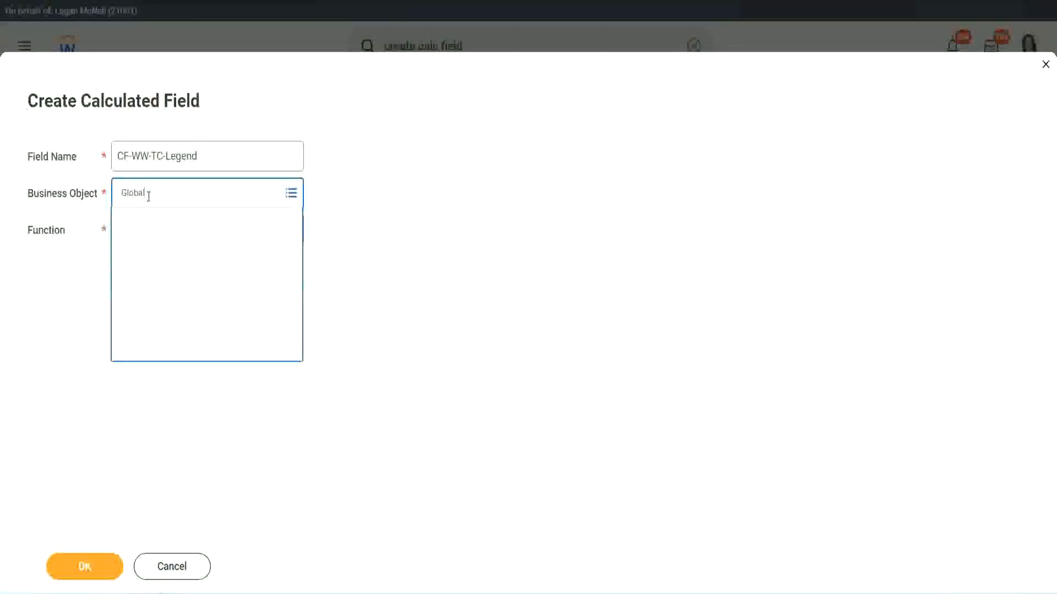
click(159, 254)
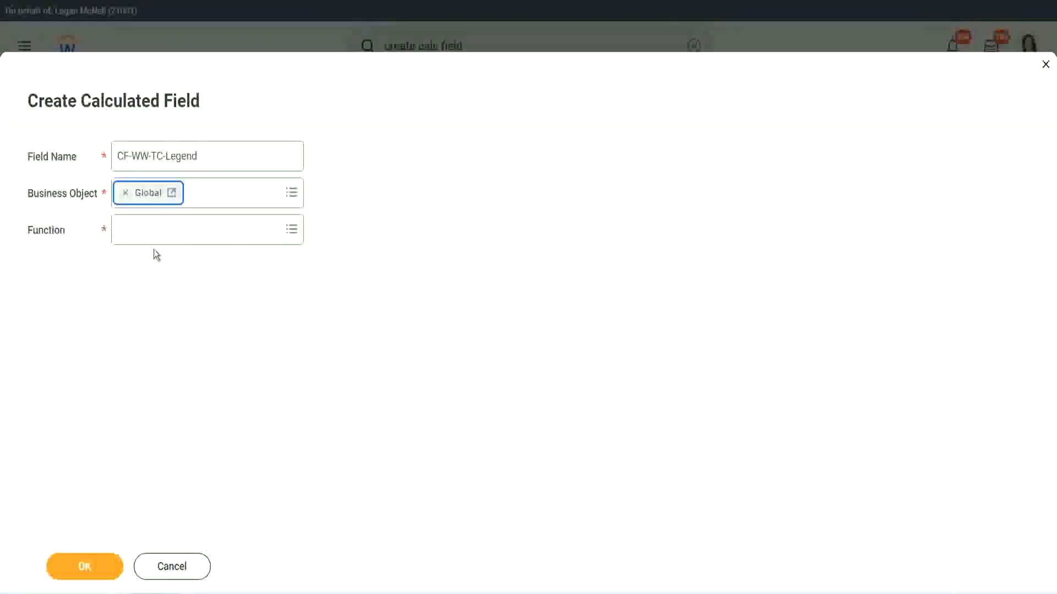
Step: Choose Text Constant as the function of CF-WW-TC-Legend and proceed to its calculation settings
click(153, 233)
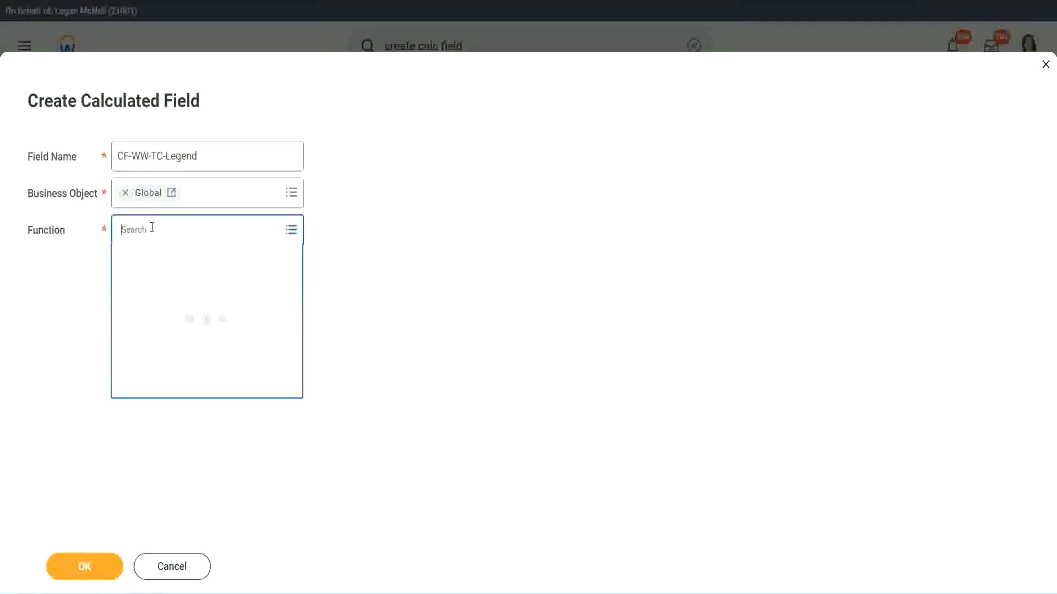
text(id)
key(Return)
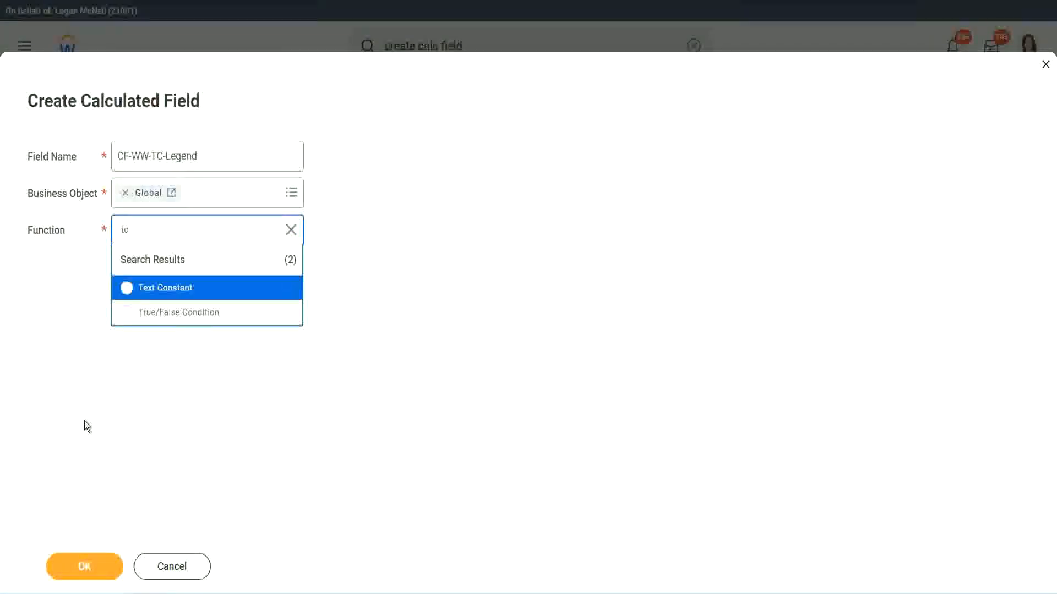
click(130, 297)
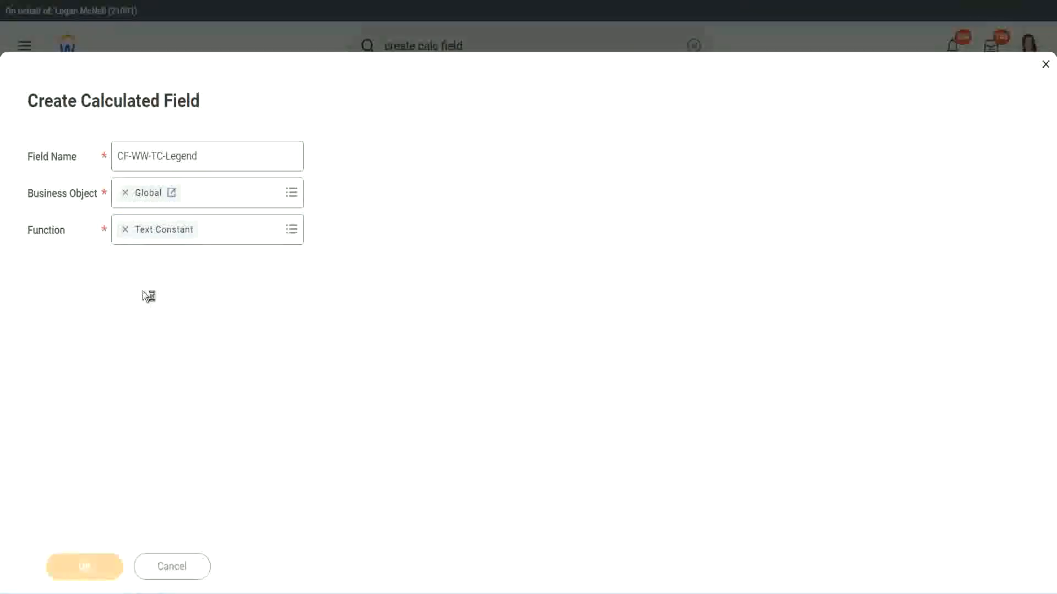
Step: Set the text constant to Legend and save the calculated field as the fourth row's return value
click(137, 313)
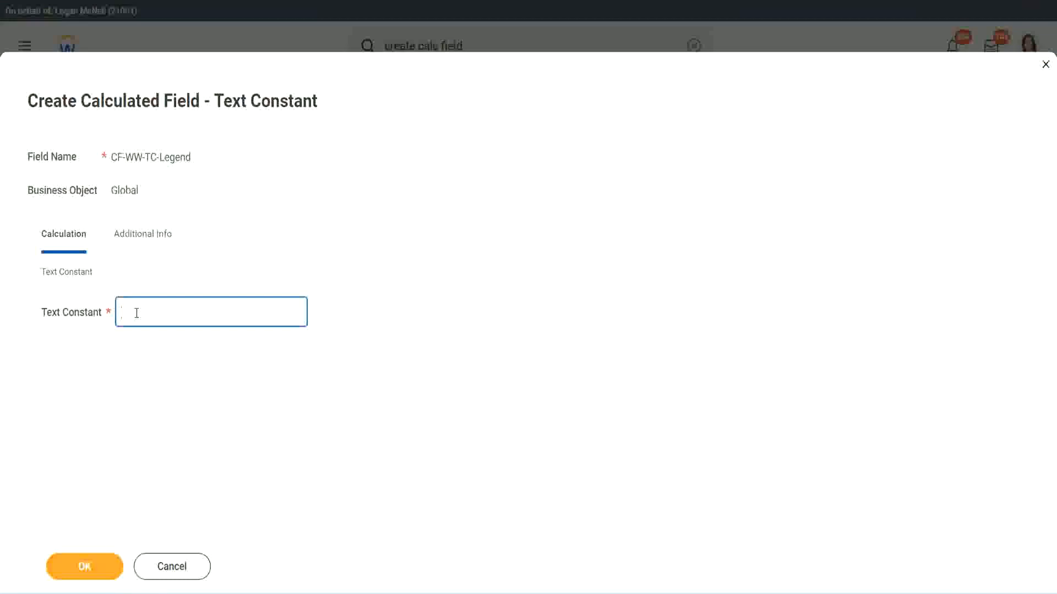
text(Legend)
click(88, 568)
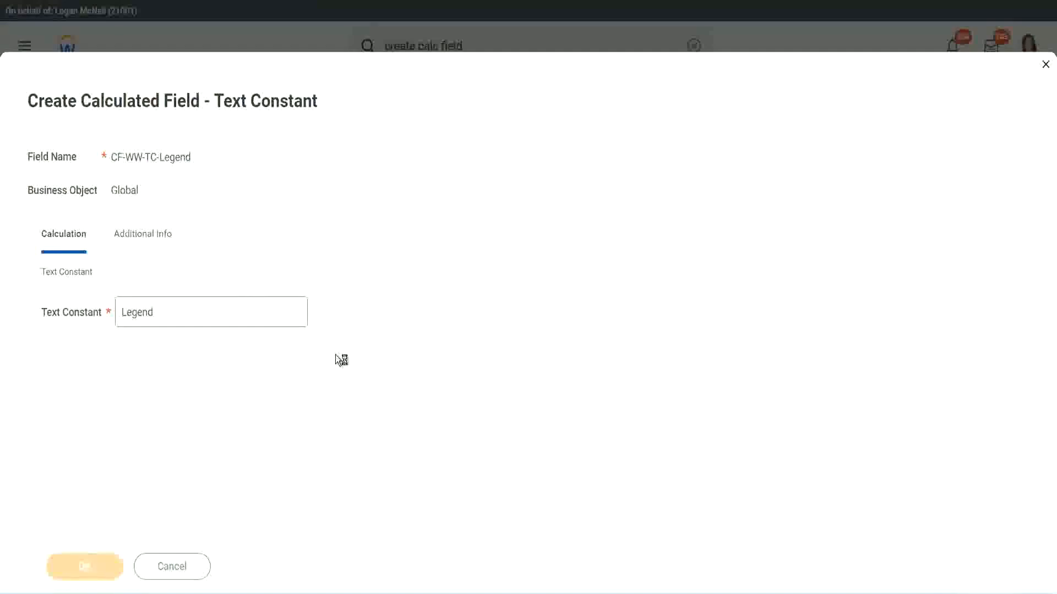
Step: Review the four conditions, return values and Text field type, and save the Evaluate Expression calculated field
scroll(558, 297, down, 3)
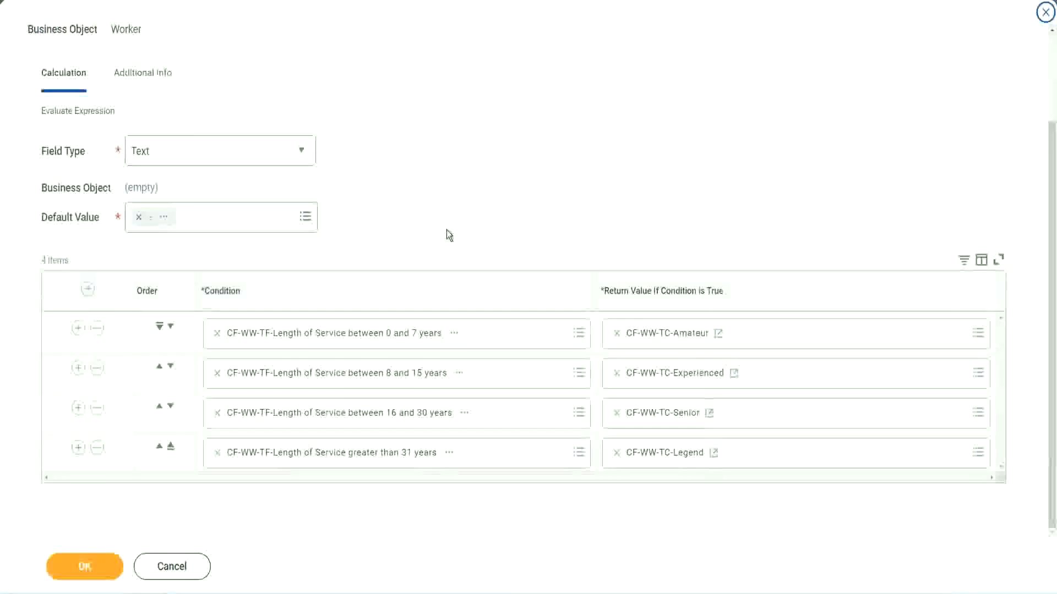
scroll(447, 222, up, 1)
scroll(447, 221, up, 1)
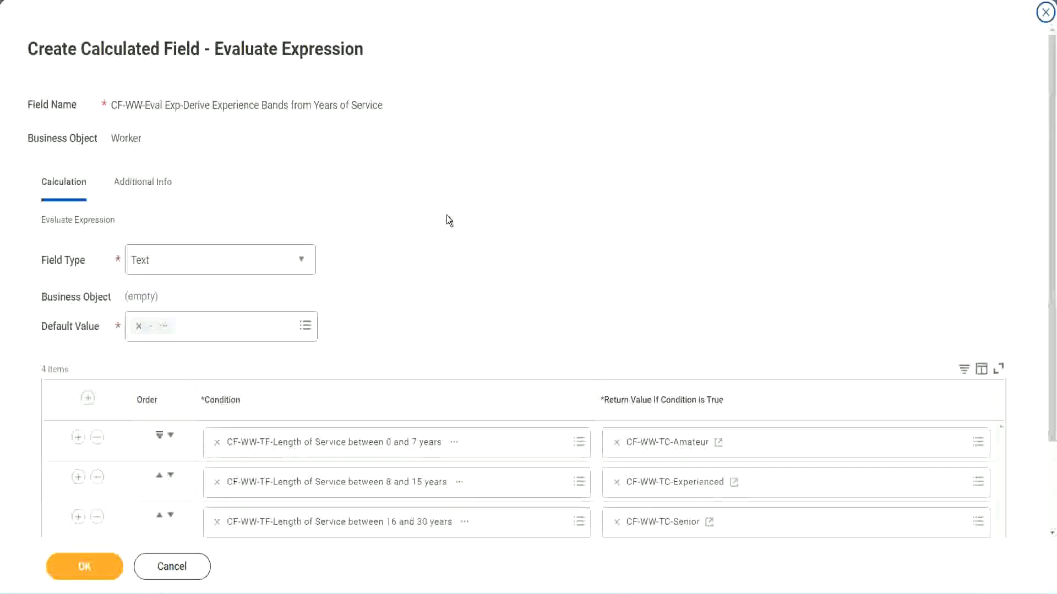
scroll(447, 220, down, 2)
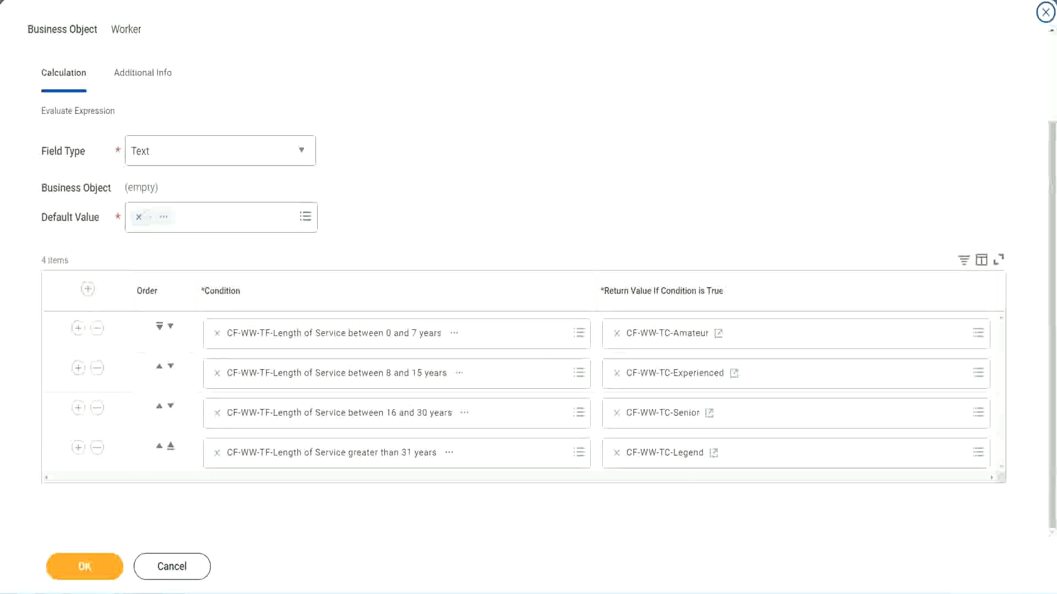
drag(676, 155, 685, 263)
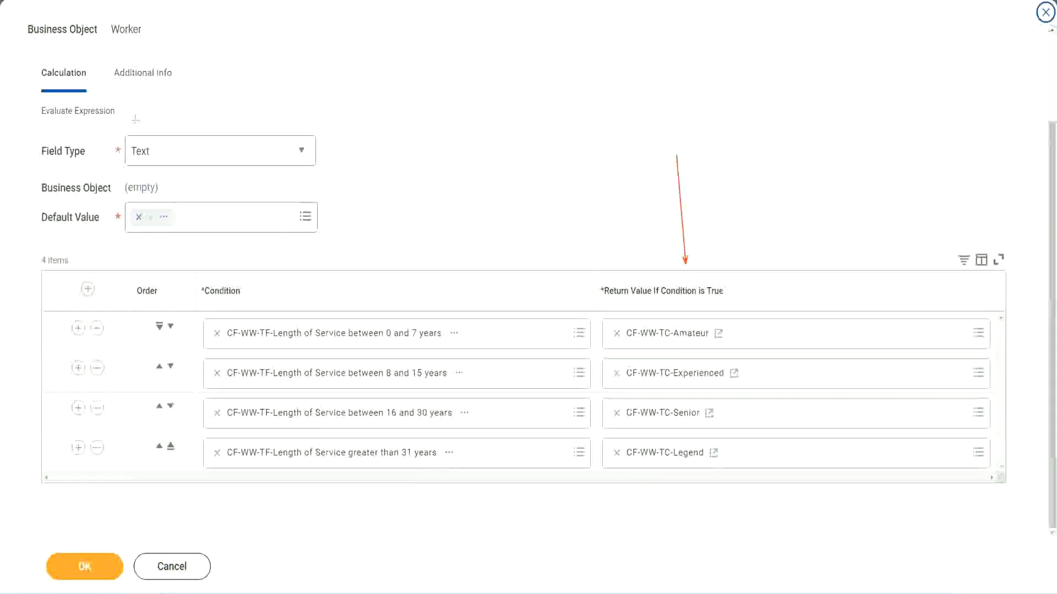
drag(131, 95, 136, 133)
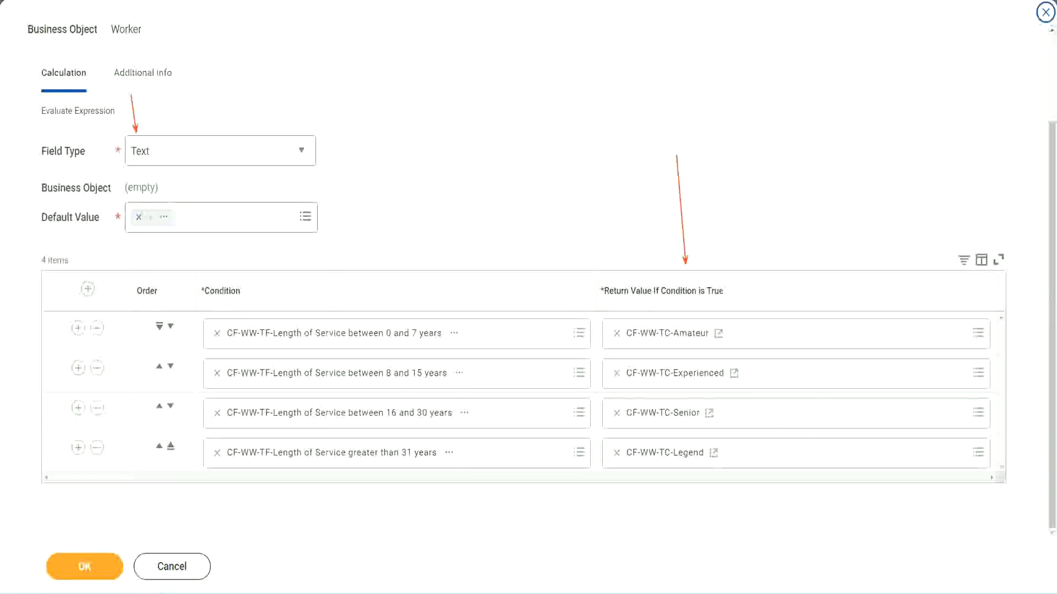
click(89, 565)
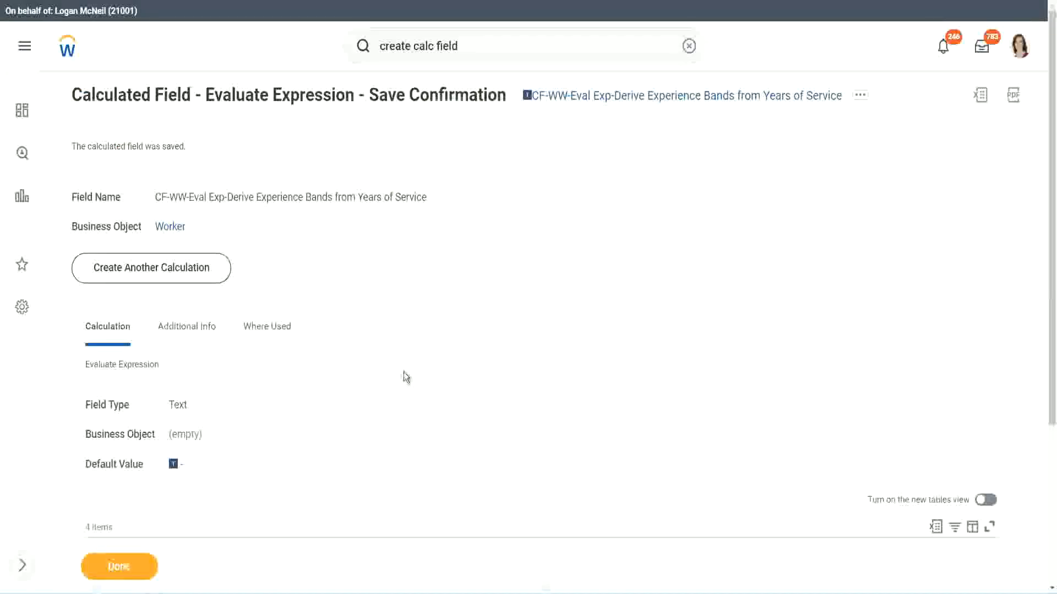
Step: Check the saved conditions and copy the name of the calculated field CF-WW-Eval Exp-Derive Experience Bands from Years of Service
scroll(405, 376, down, 4)
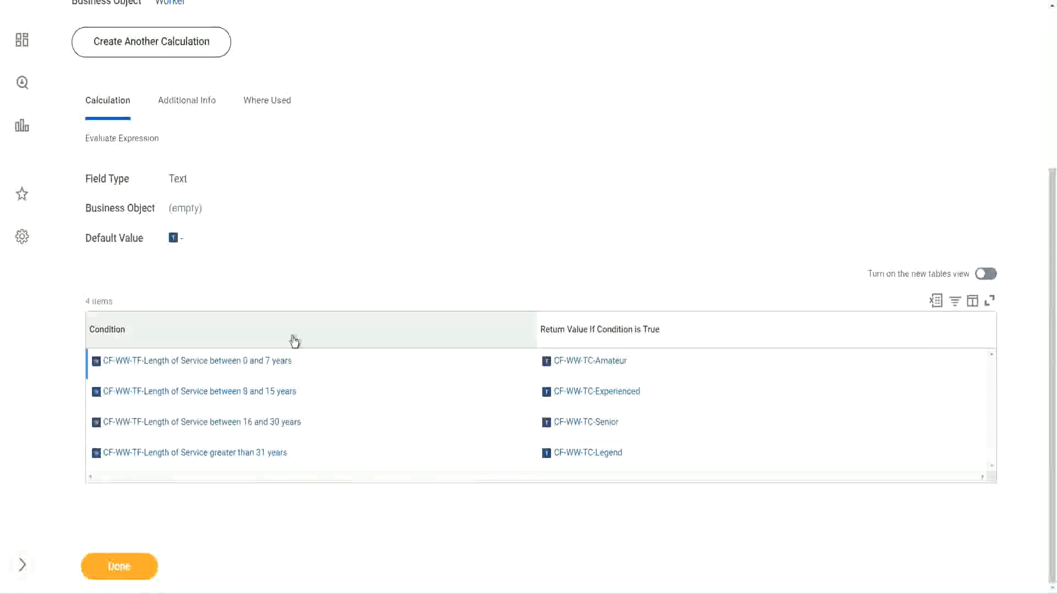
scroll(292, 337, up, 4)
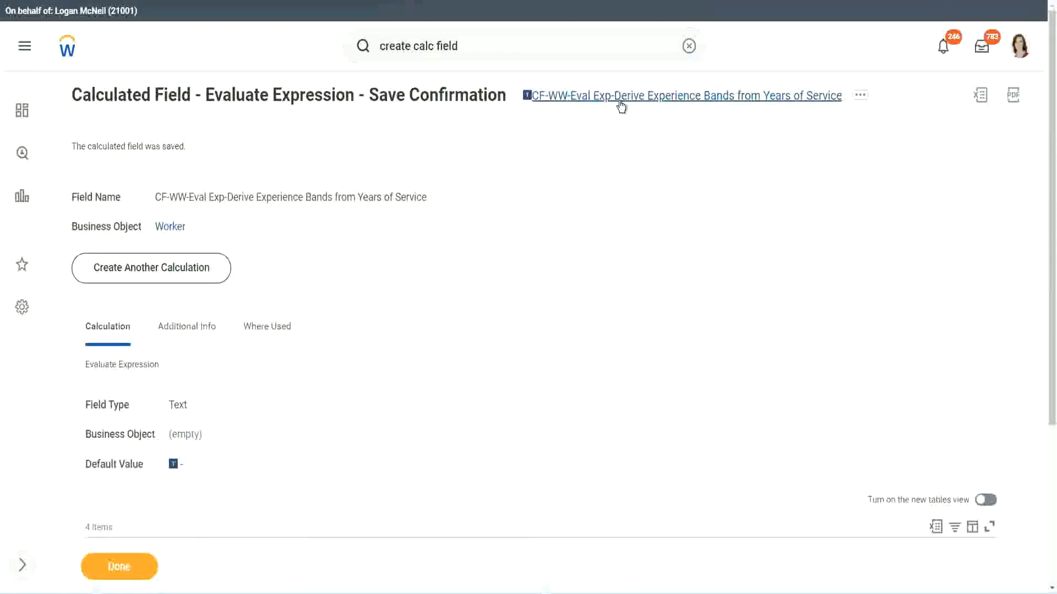
click(649, 163)
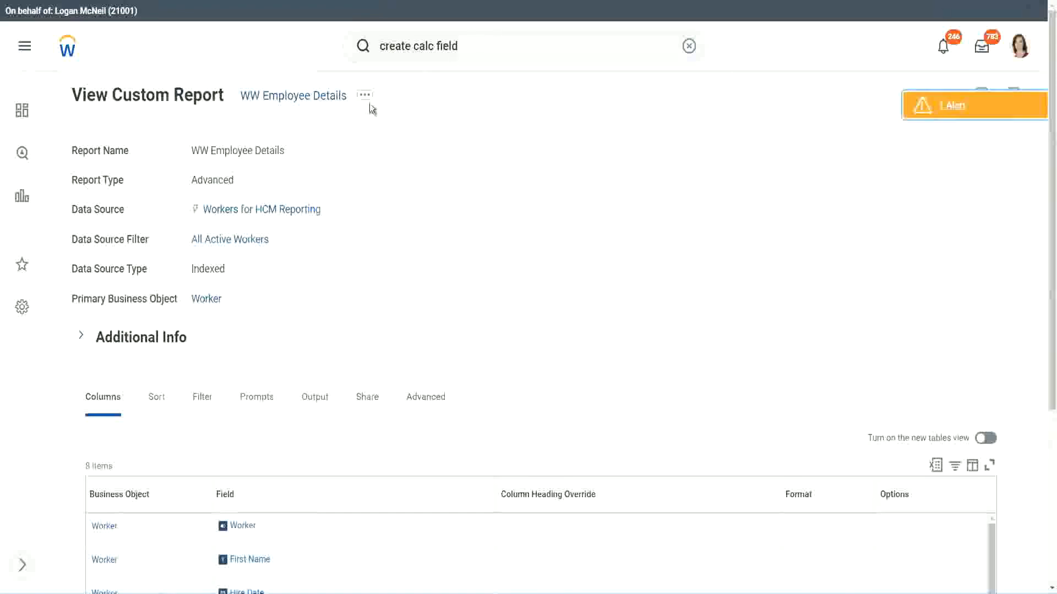
Step: Open the WW Employee Details custom report for editing
click(368, 103)
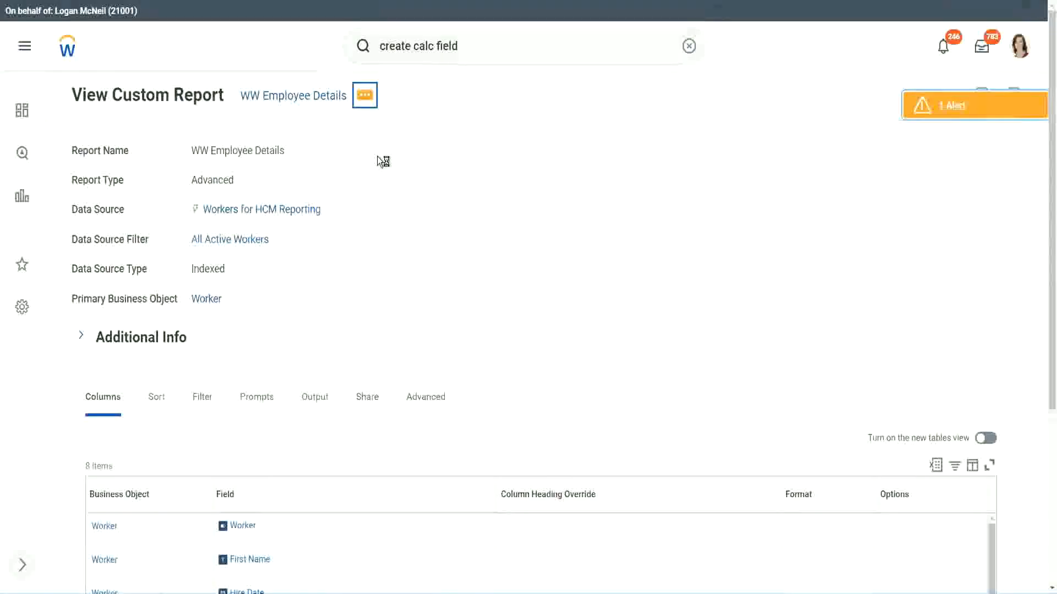
mouse_move(431, 158)
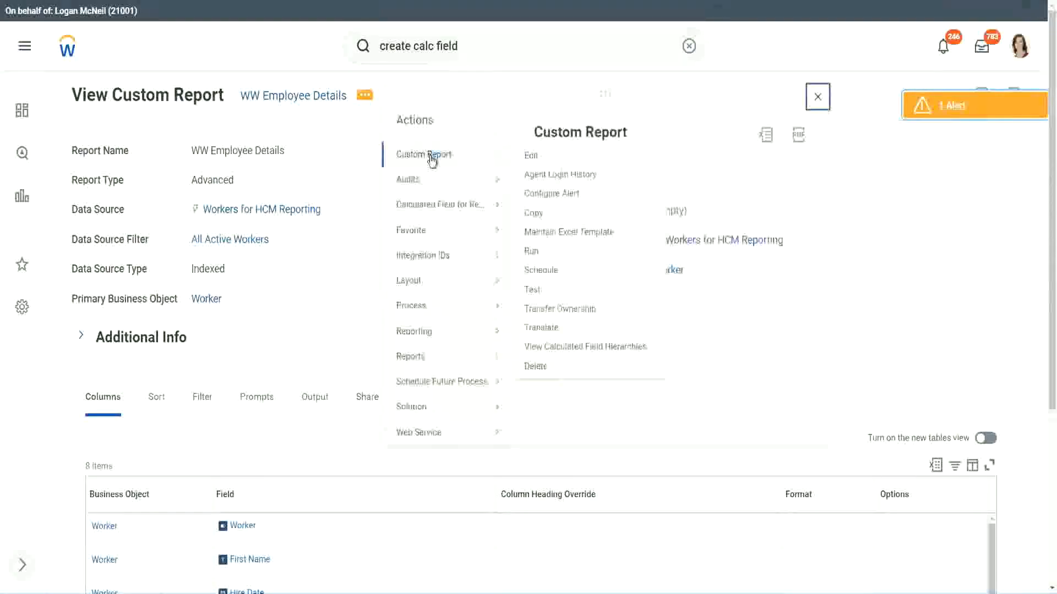
click(536, 156)
Step: Add a Worker column at the end of the report using the field CF-WW-Eval Exp-Derive Experience Bands from Years of Service
scroll(384, 239, down, 5)
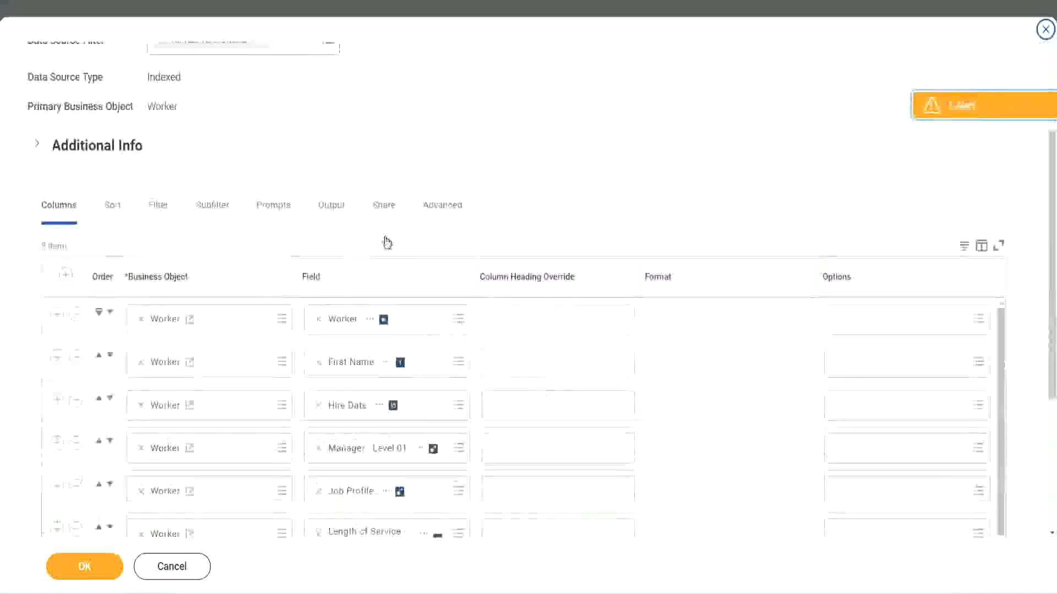
scroll(387, 243, down, 2)
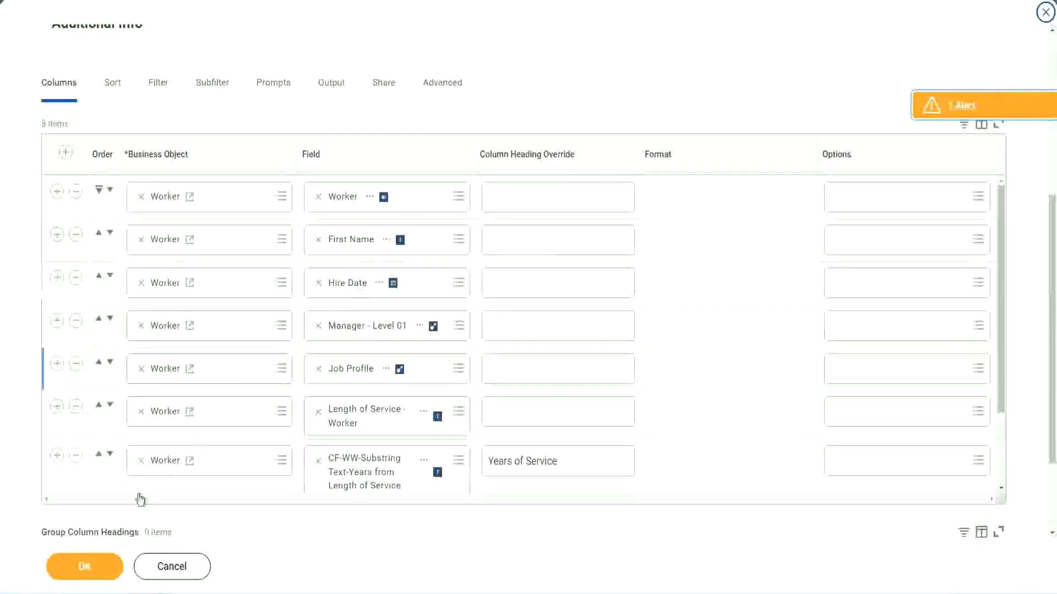
click(57, 456)
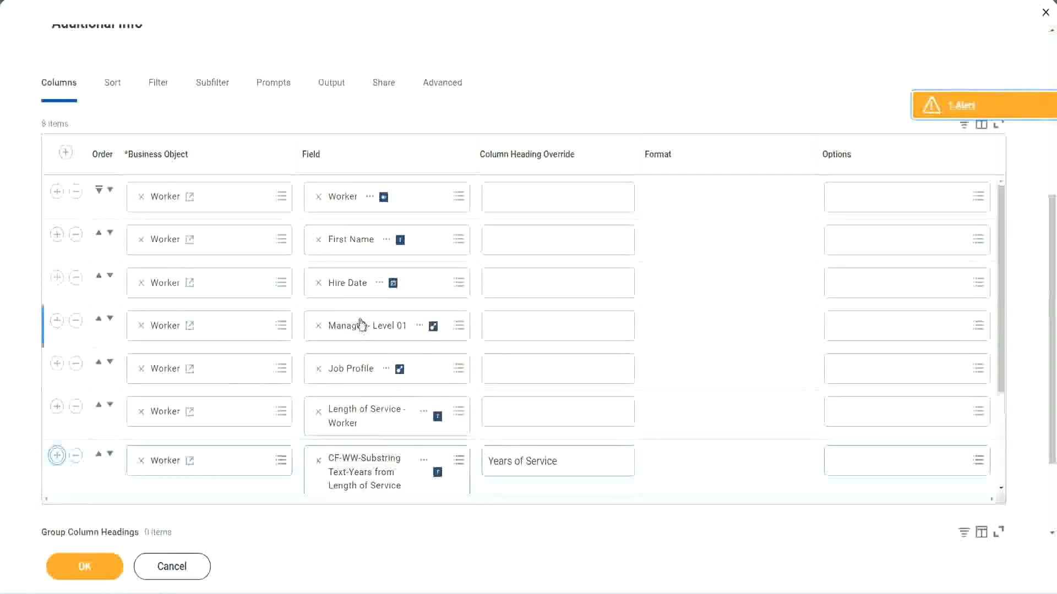
scroll(182, 411, down, 2)
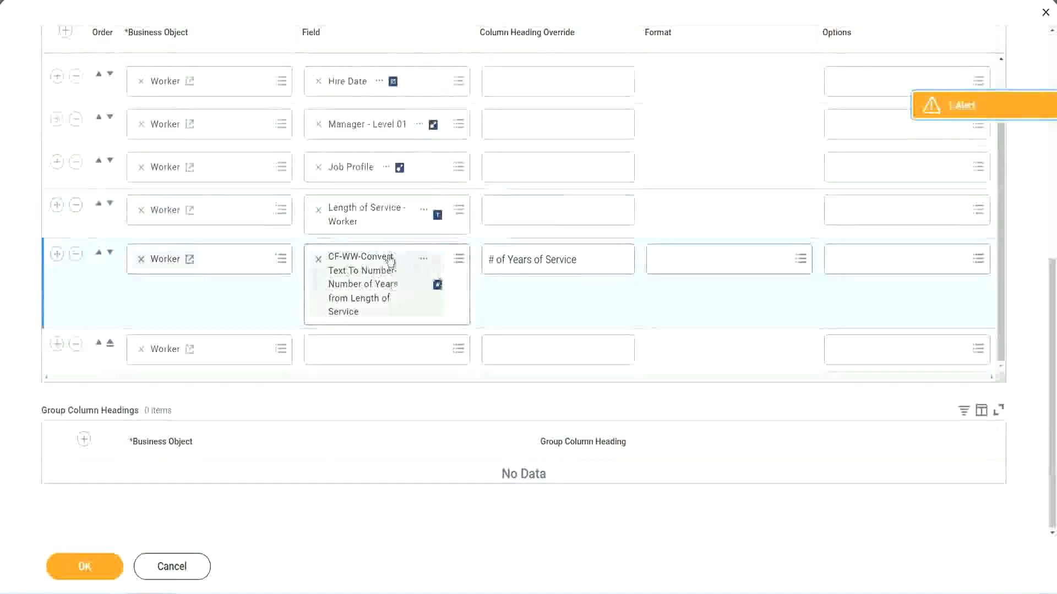
click(345, 348)
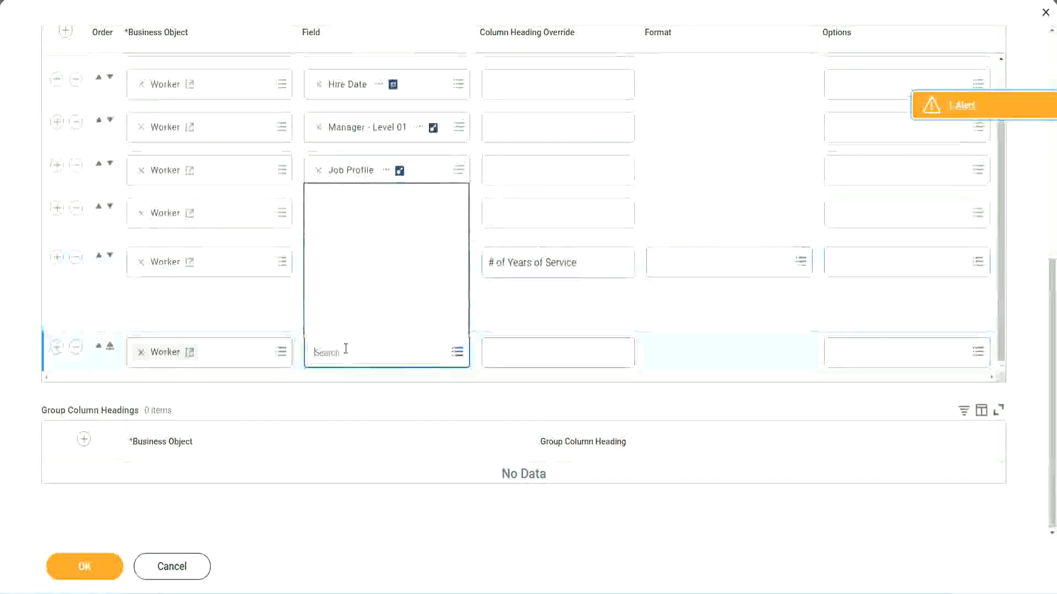
key(ctrl+v)
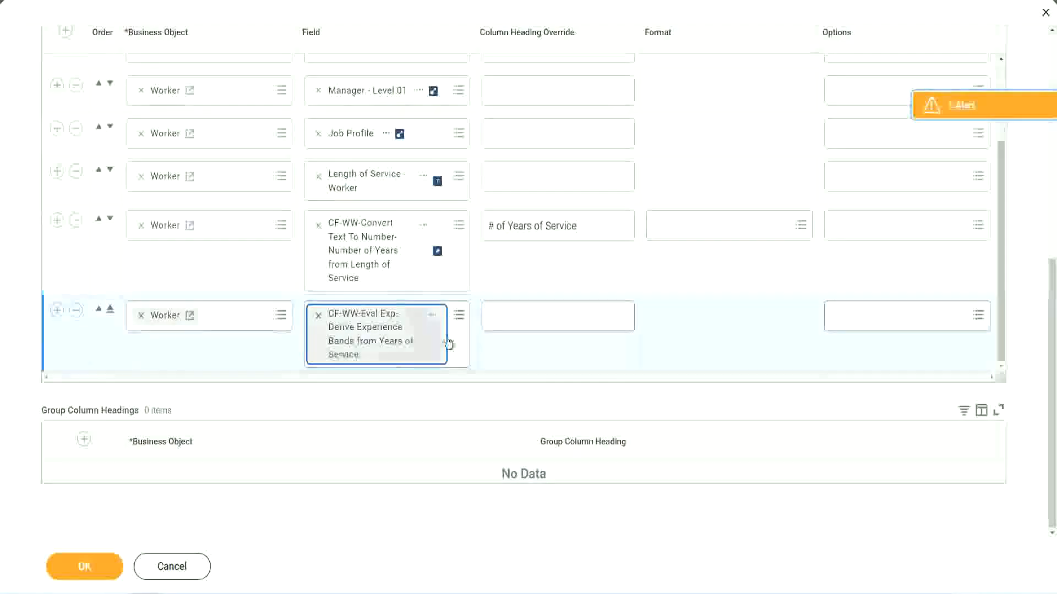
Step: Override the new experience band column's heading with Experience Bands and save the report definition
click(538, 317)
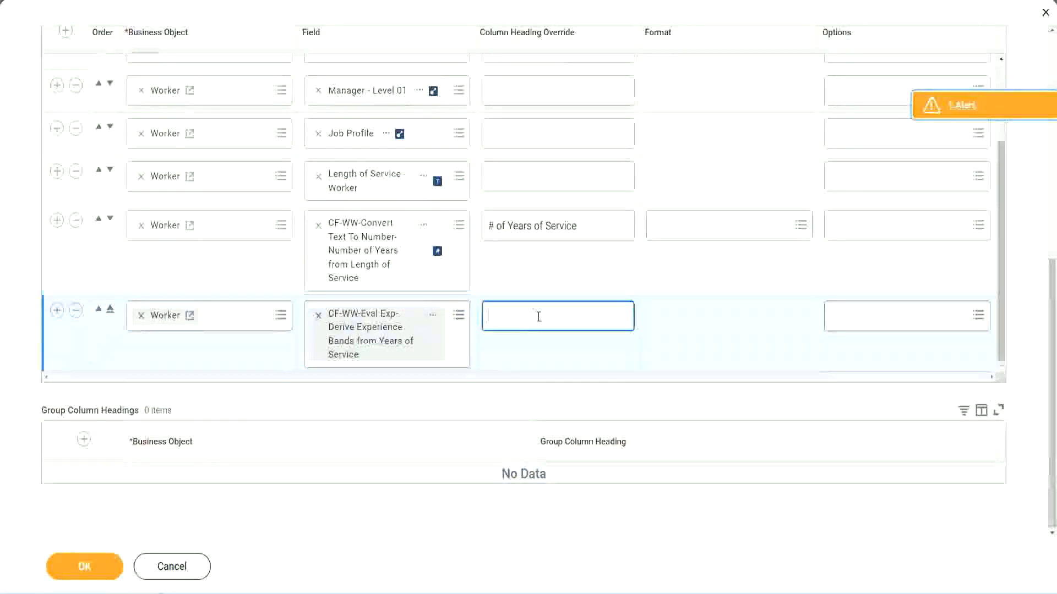
text(E)
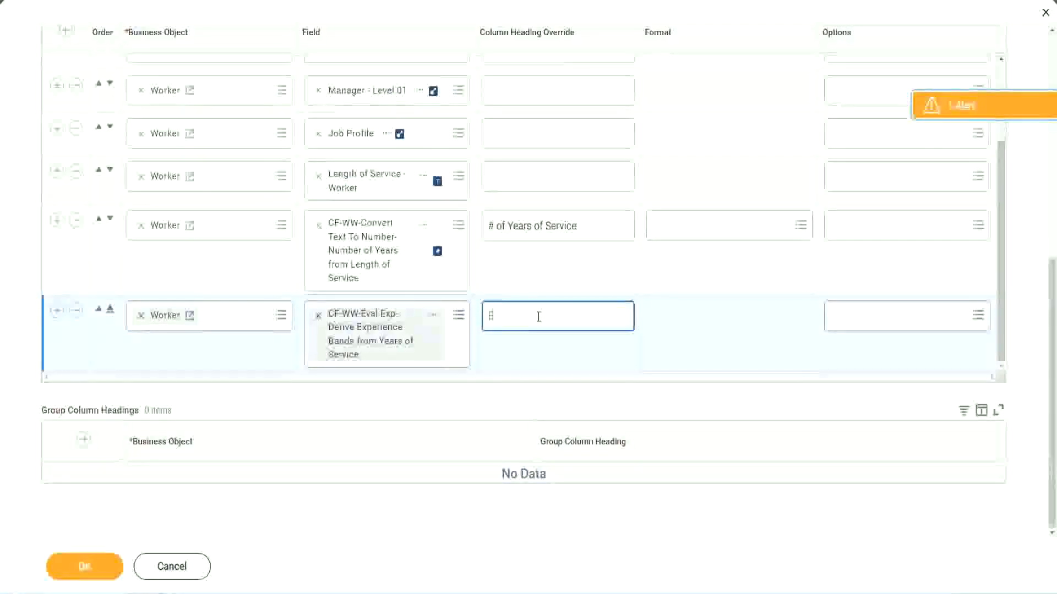
text(xperience Bands)
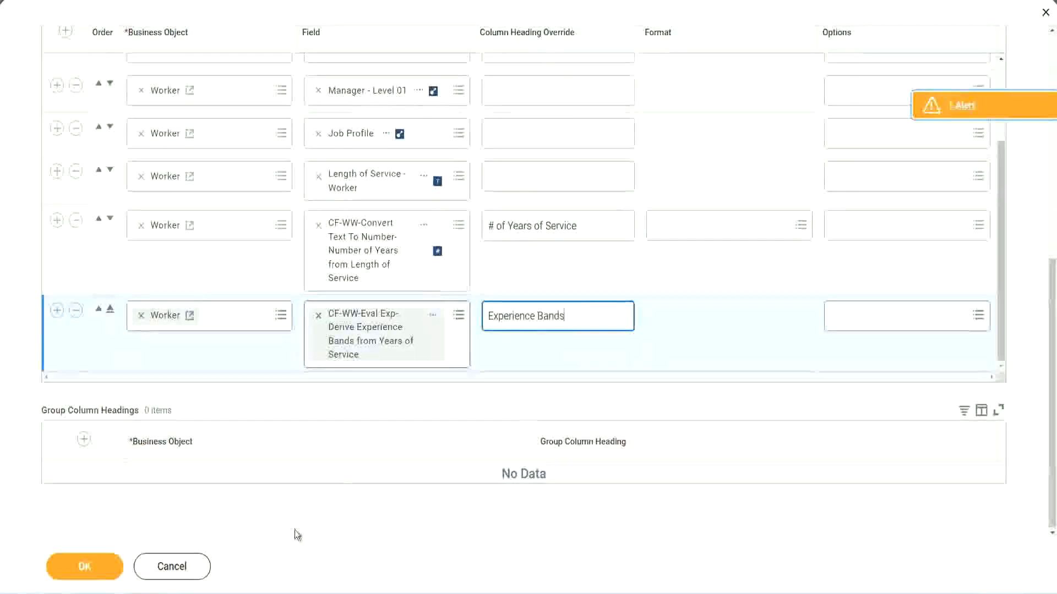
click(100, 568)
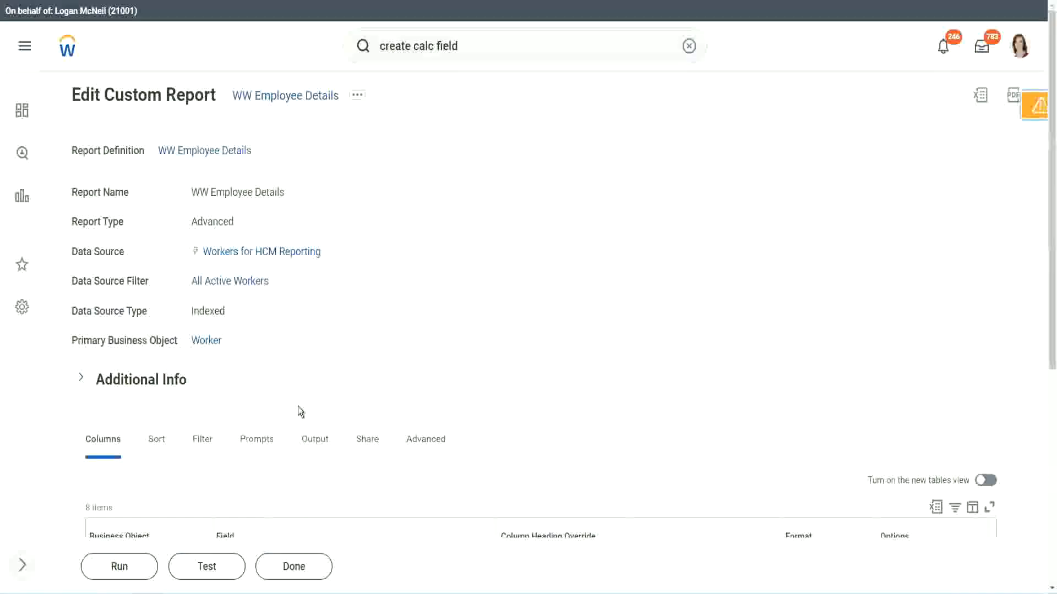
Step: Run the WW Employee Details report with the worker type, employee type and contingent worker type prompts left blank
scroll(330, 372, down, 4)
click(123, 567)
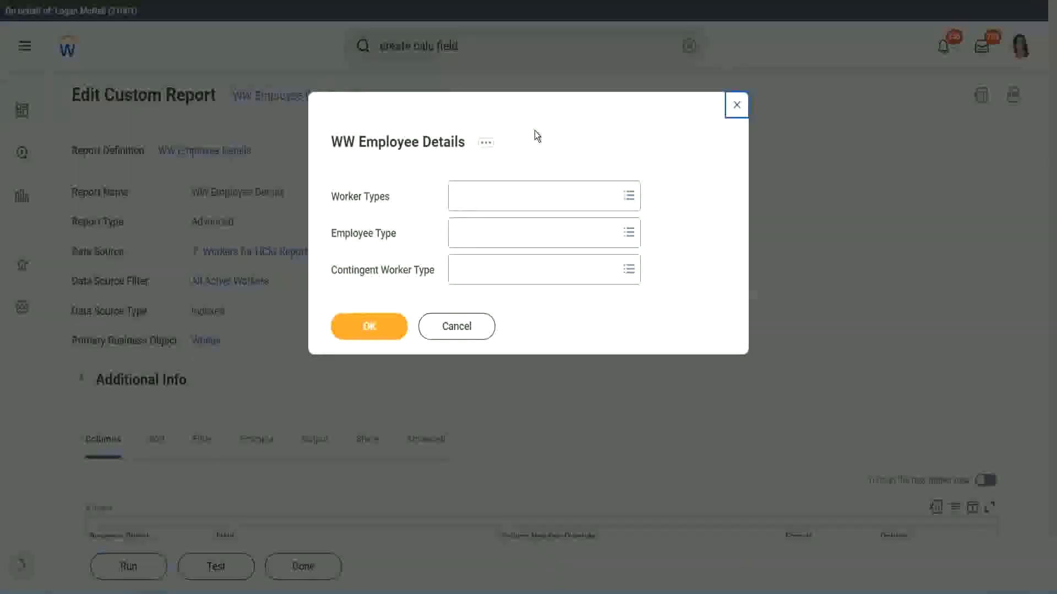
click(370, 327)
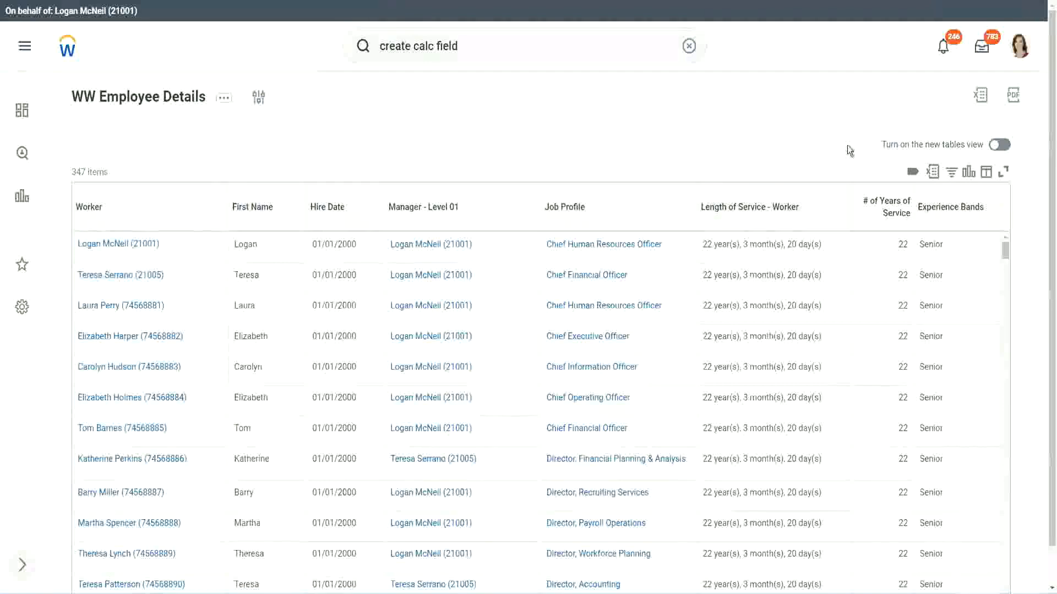
Step: Check the first worker's years of service and band against the 16 - 30 years Senior range in the Notepad++ notes
scroll(847, 145, down, 1)
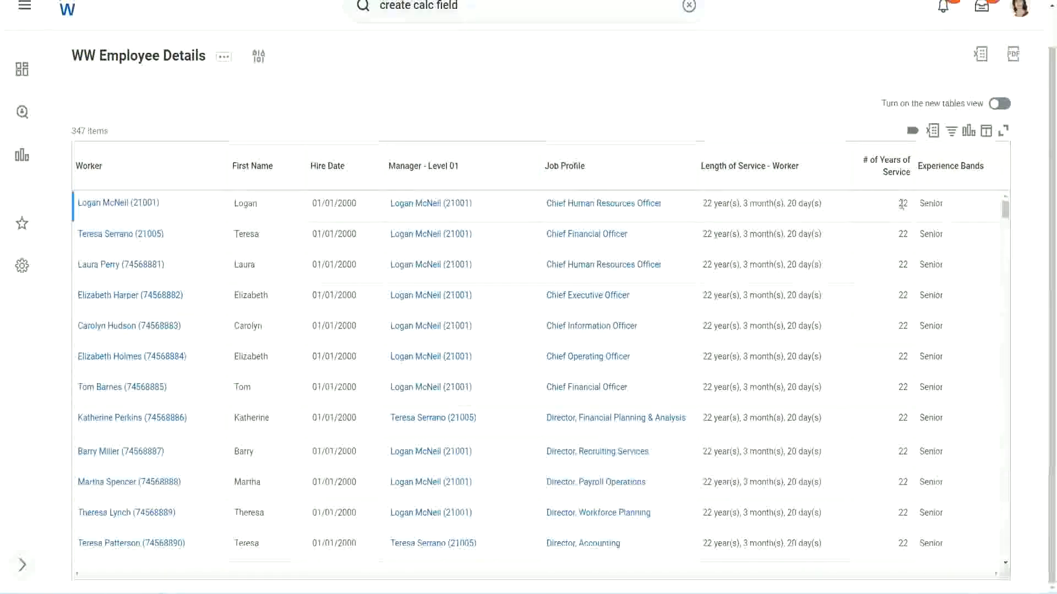
double_click(902, 204)
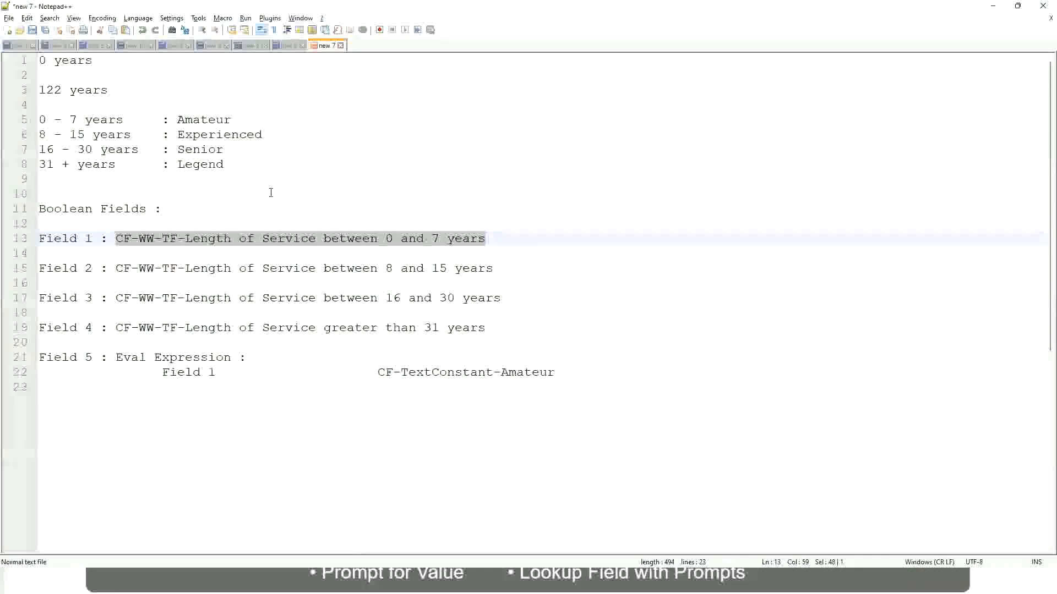
click(269, 192)
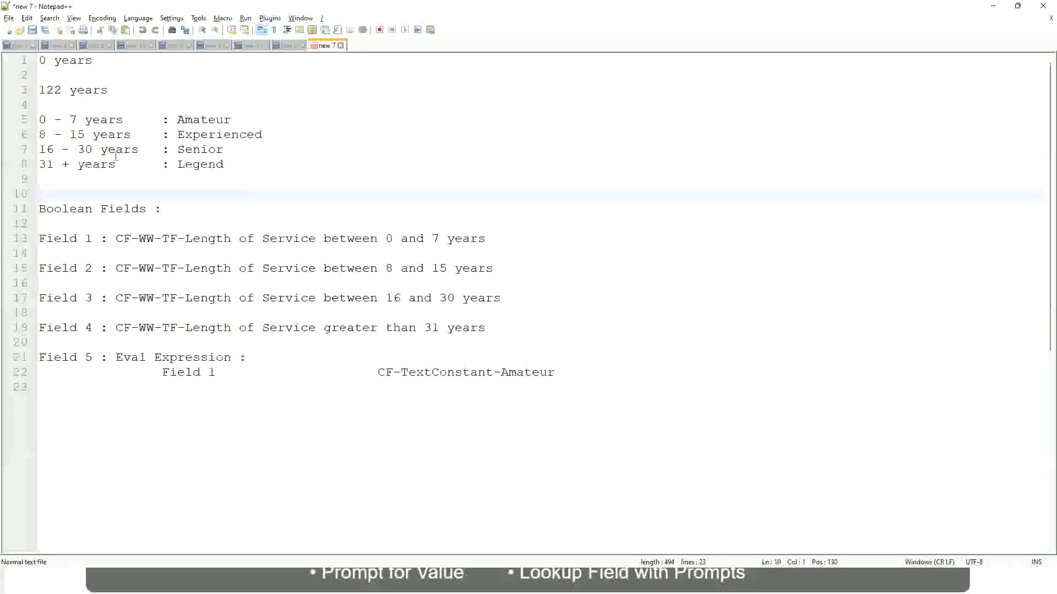
click(179, 149)
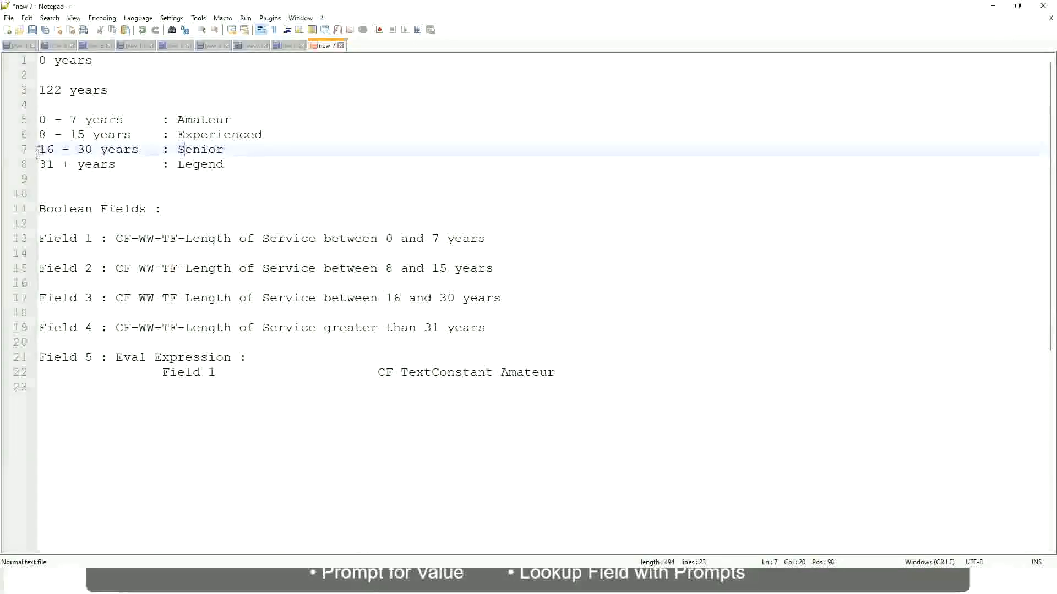
drag(38, 150, 103, 151)
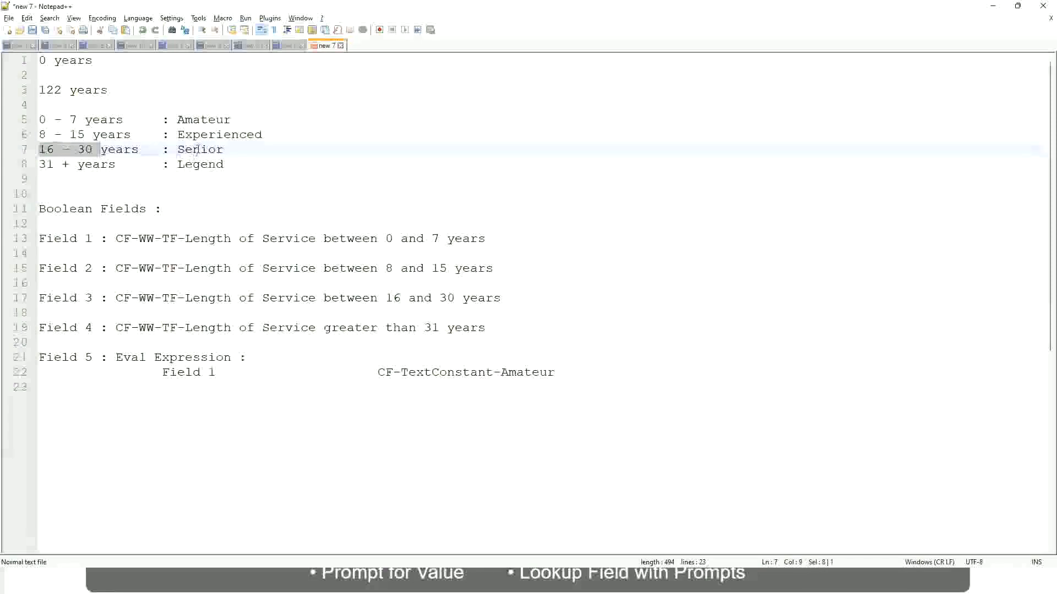
double_click(197, 149)
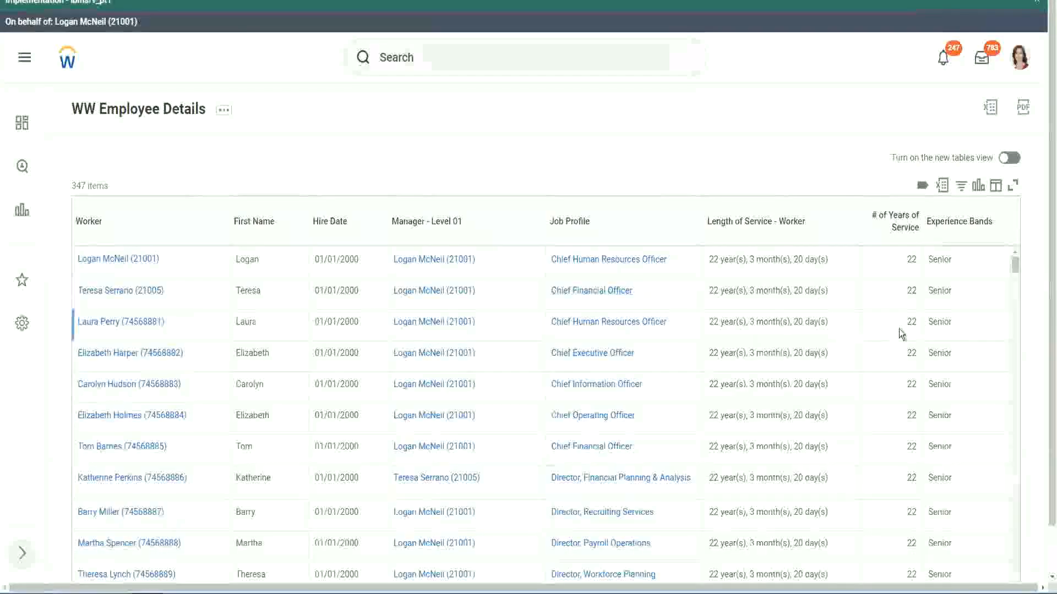
Step: Return to the Workday report output and compare # of Years of Service with Experience Bands down the worker rows
scroll(906, 330, down, 3)
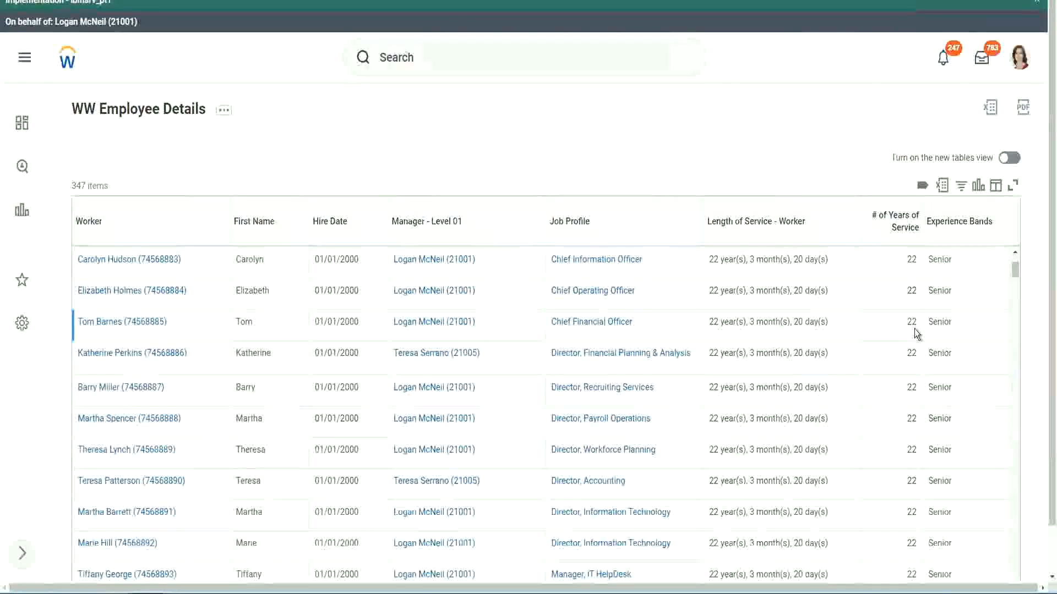
scroll(914, 335, down, 6)
scroll(923, 367, down, 6)
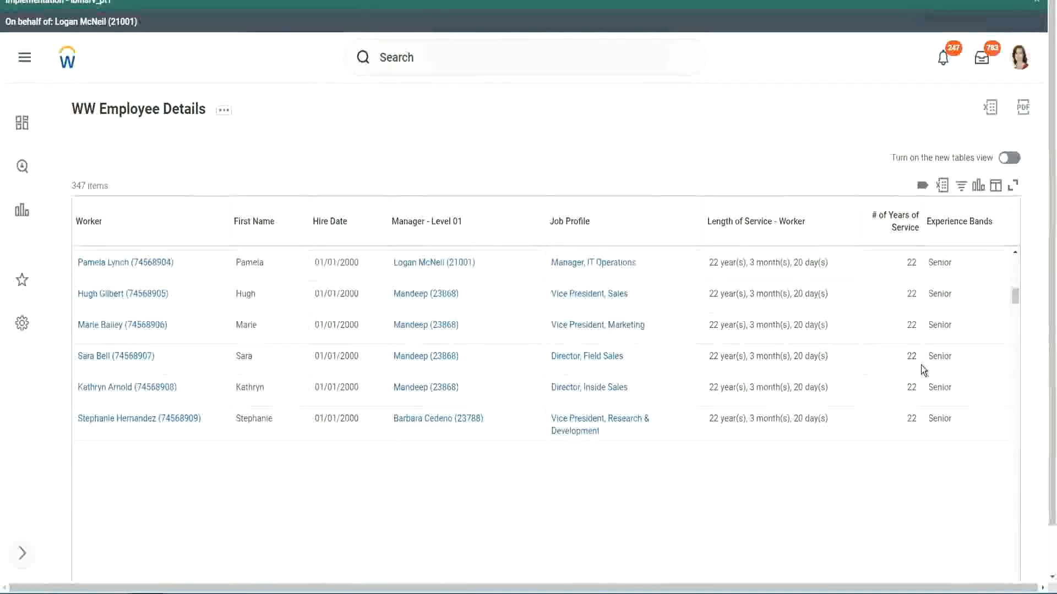
scroll(923, 368, down, 3)
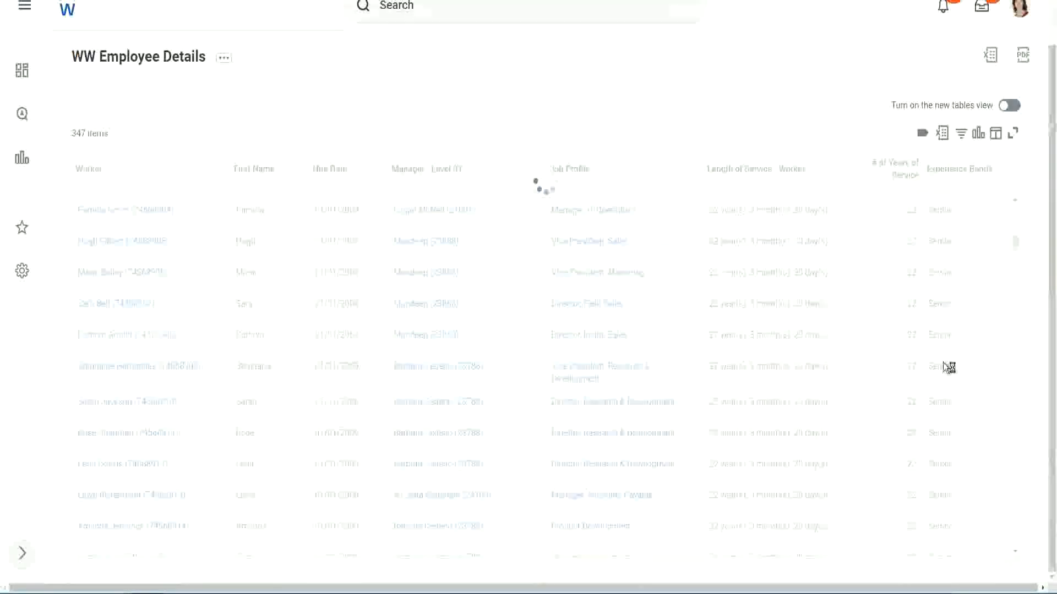
scroll(979, 310, down, 5)
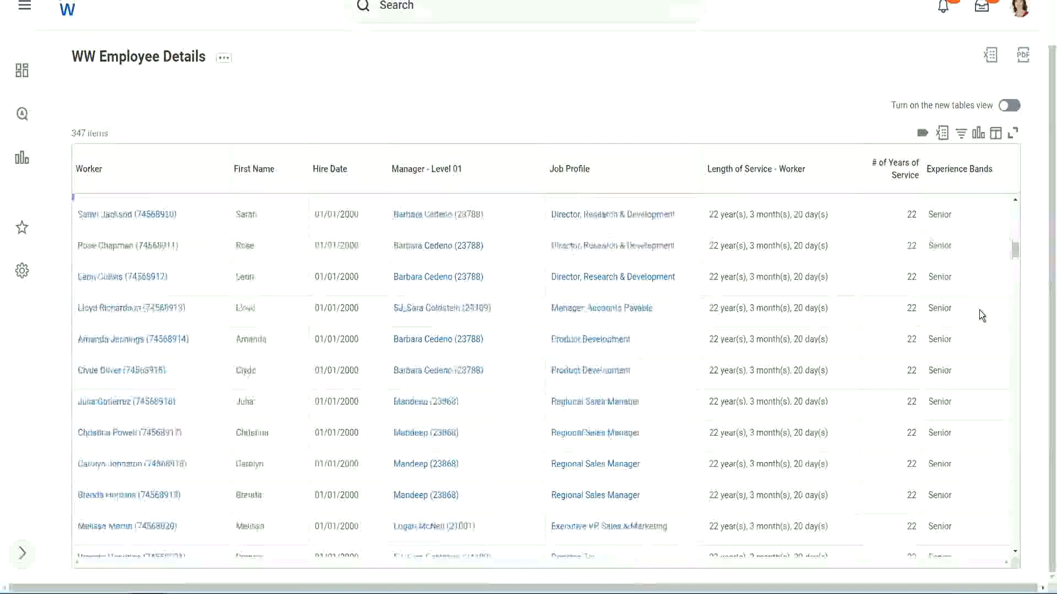
scroll(979, 311, down, 3)
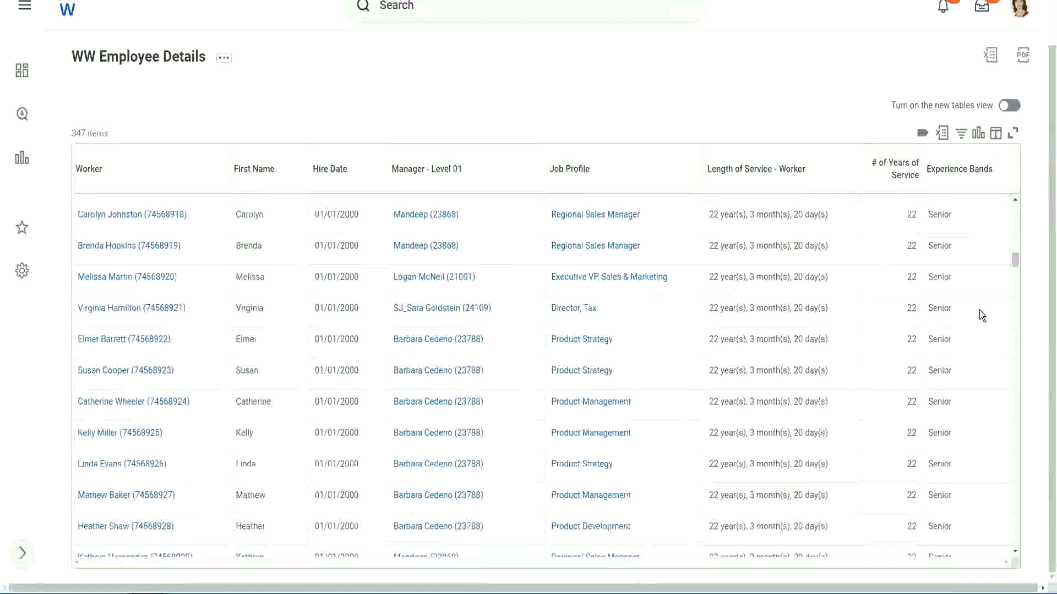
scroll(980, 310, down, 8)
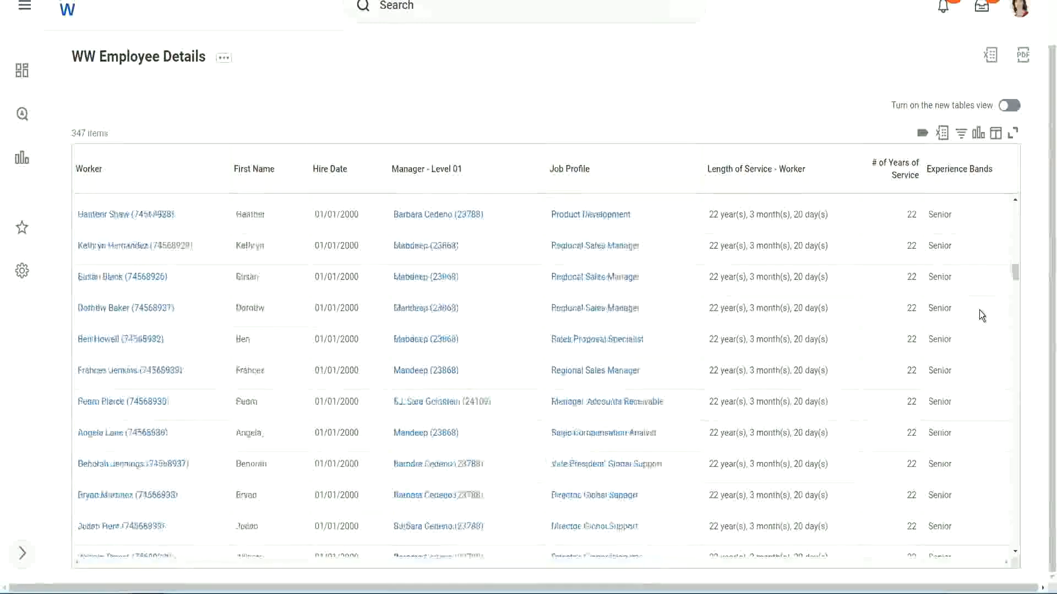
Step: Filter the Experience Bands column to rows containing Amateur
click(965, 181)
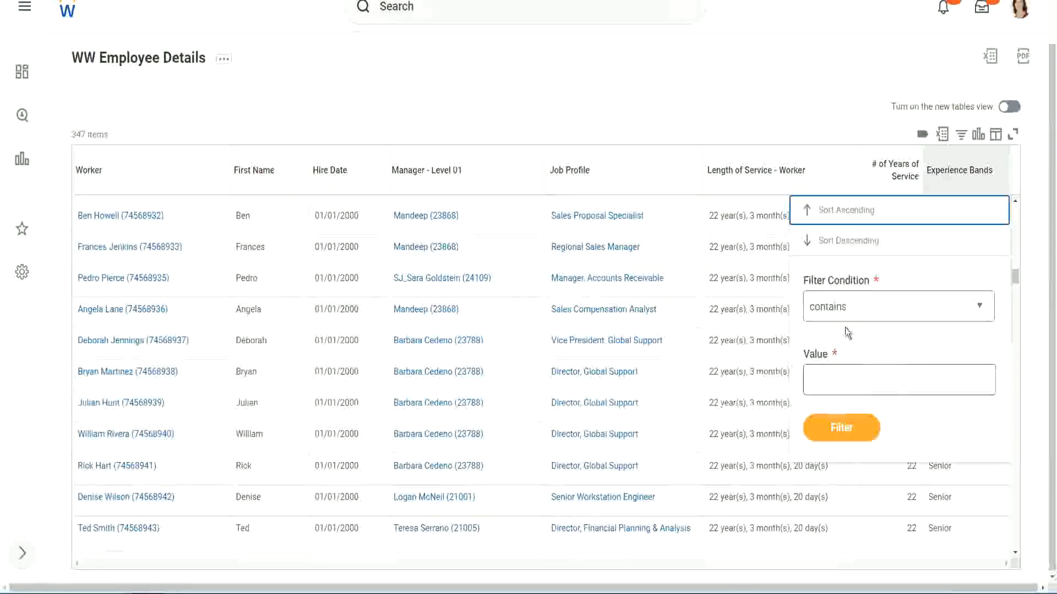
click(838, 371)
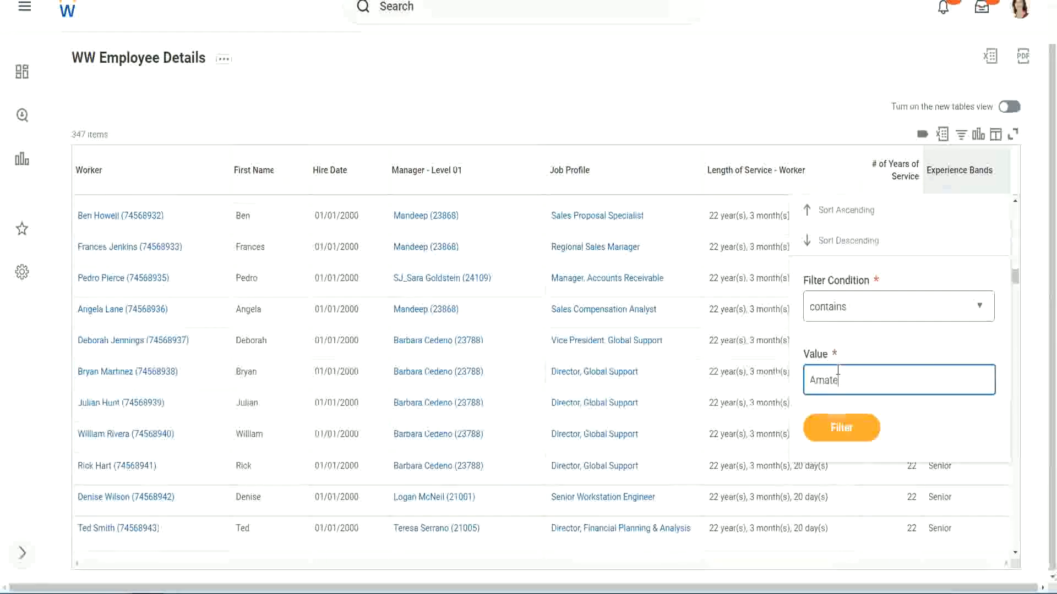
text(Amateur)
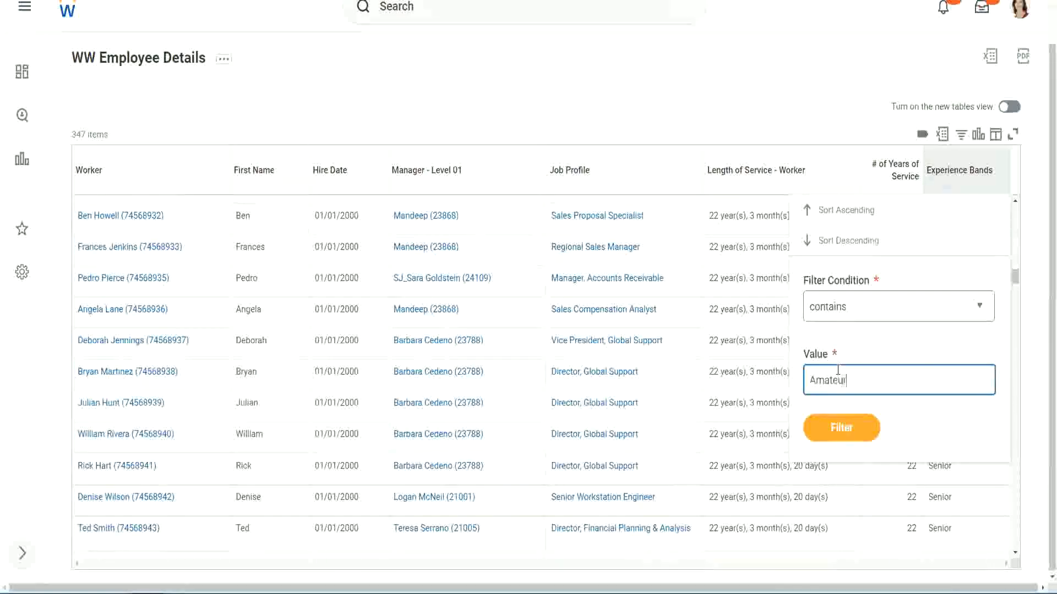
click(833, 435)
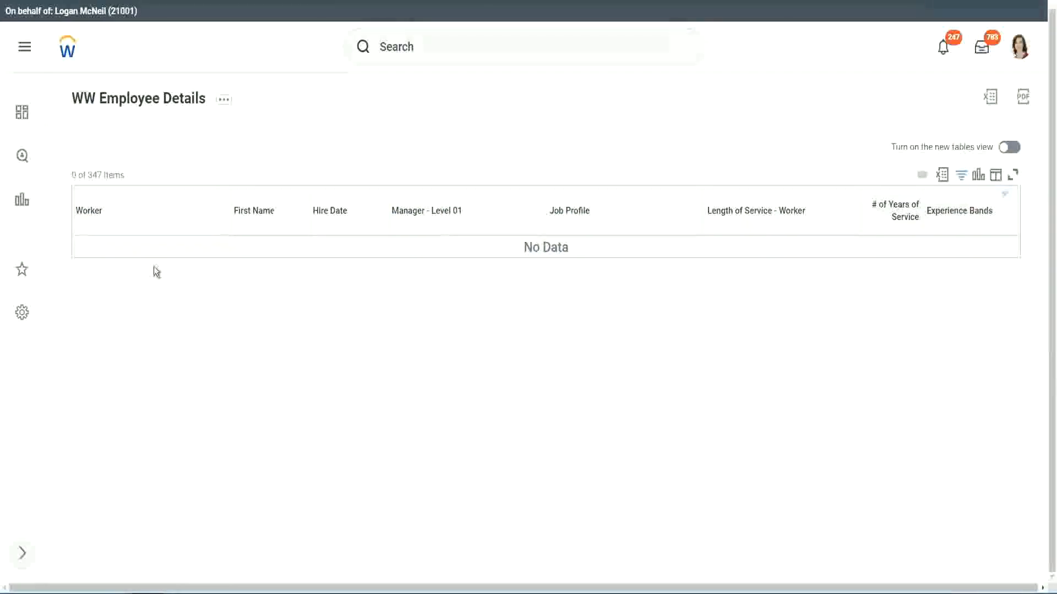
Step: Change the Experience Bands filter value to Legend and check the hire dates of the listed workers
click(957, 212)
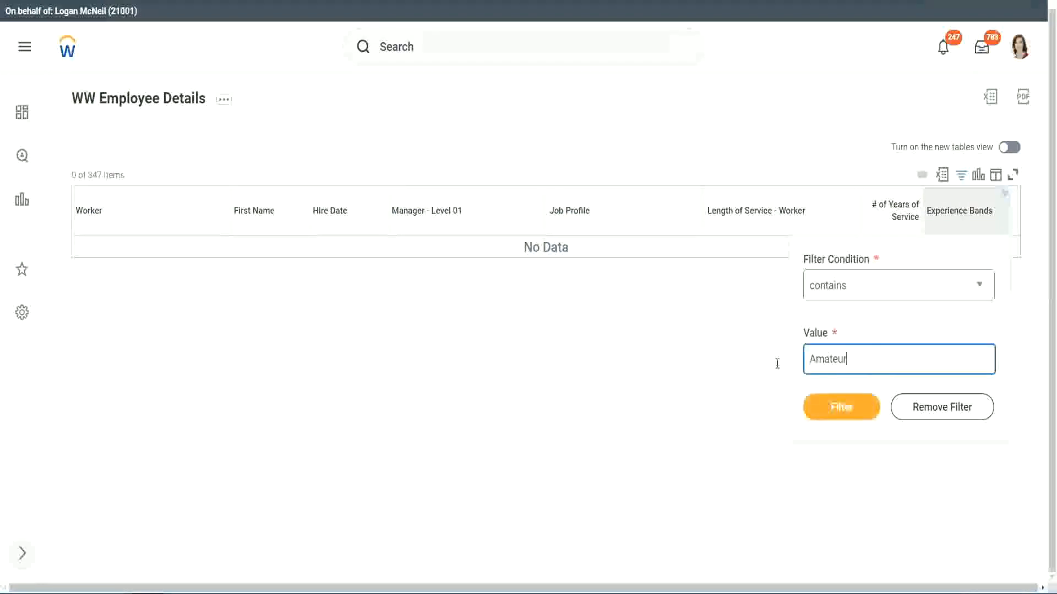
drag(778, 363, 755, 361)
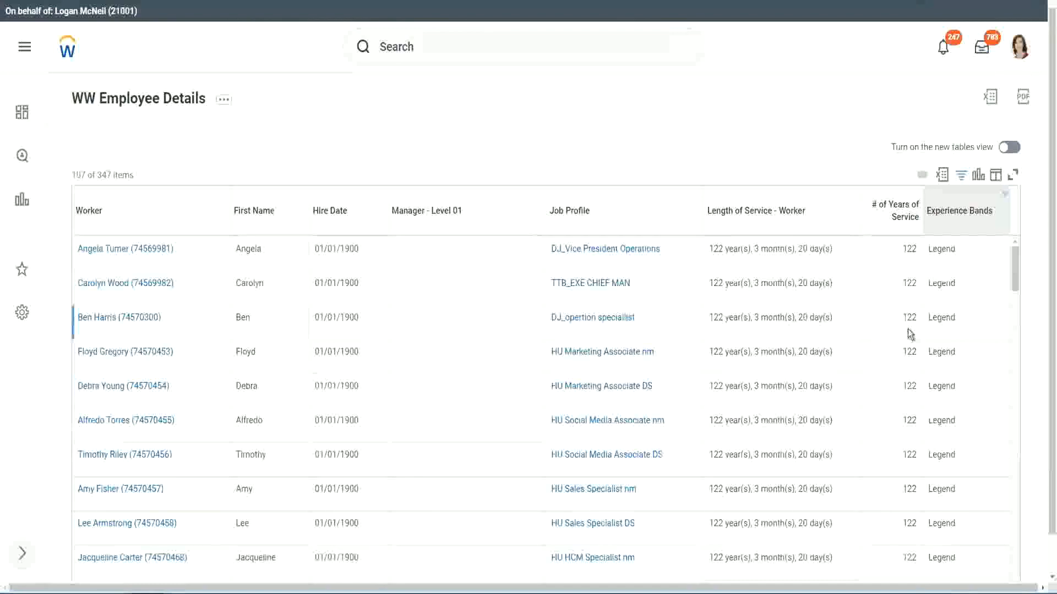
scroll(907, 330, down, 10)
scroll(907, 329, down, 5)
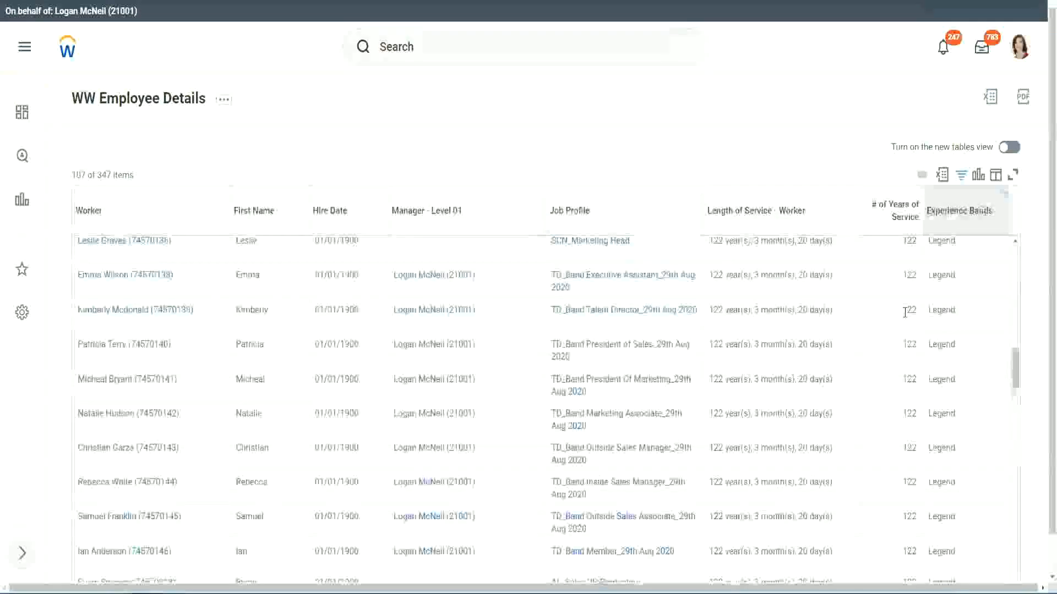
scroll(906, 314, down, 15)
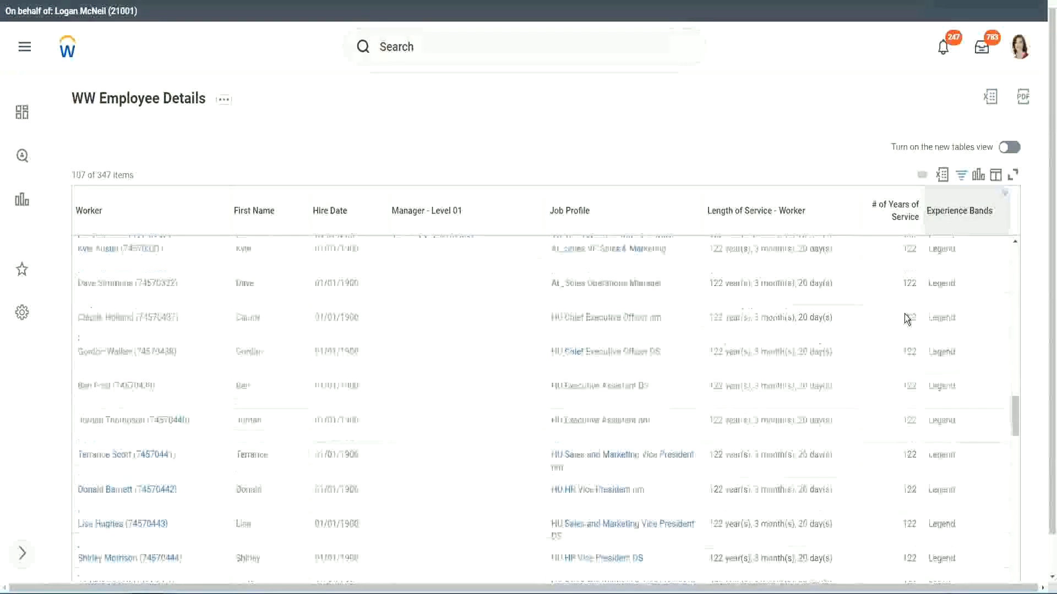
double_click(341, 430)
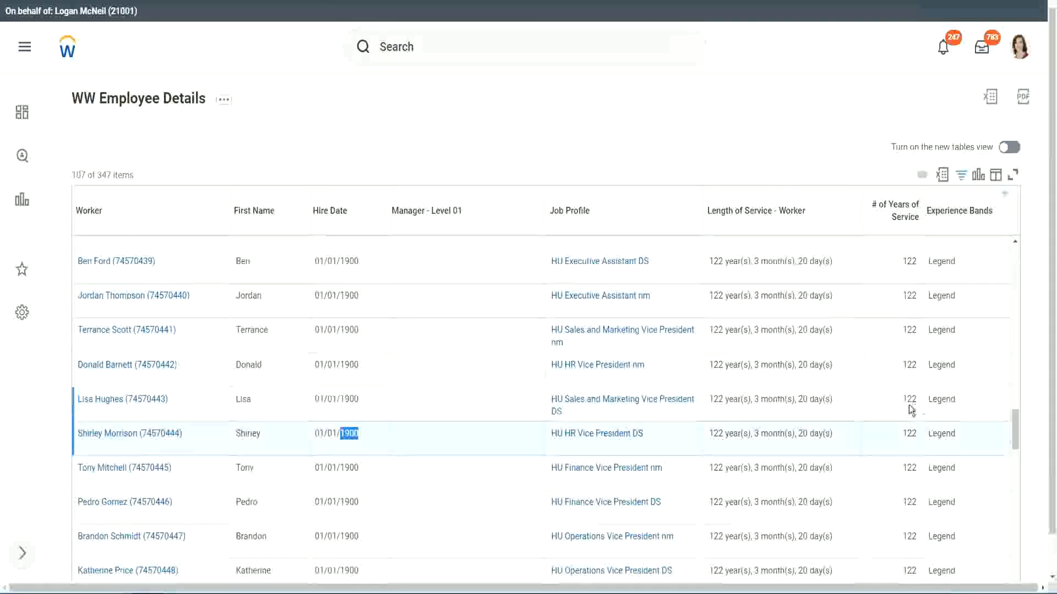
Step: Examine the remaining Legend rows down to the last worker, checking that # of Years of Service fits the band
scroll(899, 413, down, 1)
scroll(898, 414, down, 3)
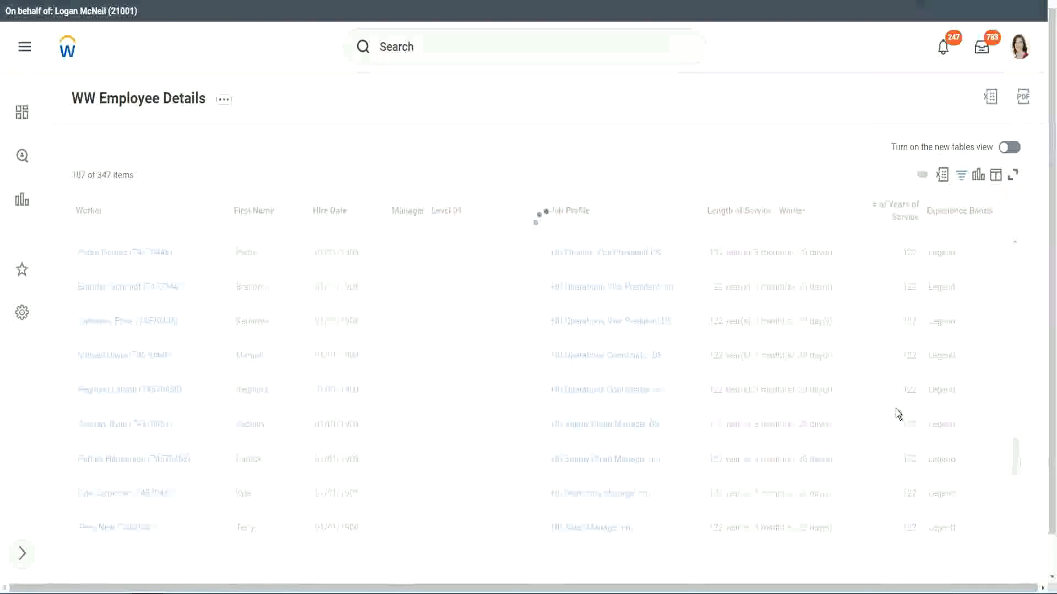
scroll(896, 408, down, 20)
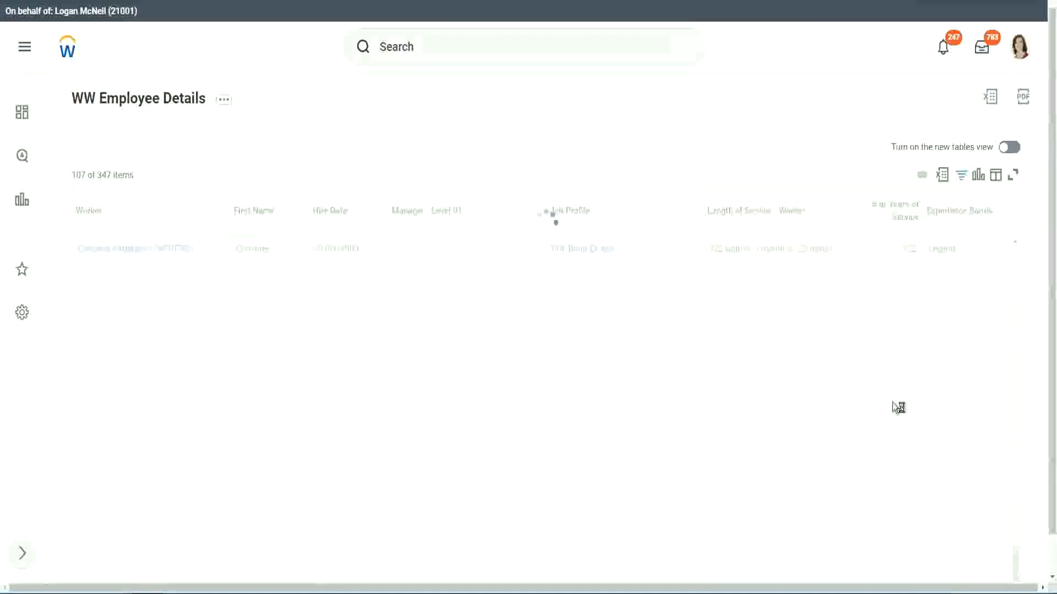
scroll(881, 362, down, 5)
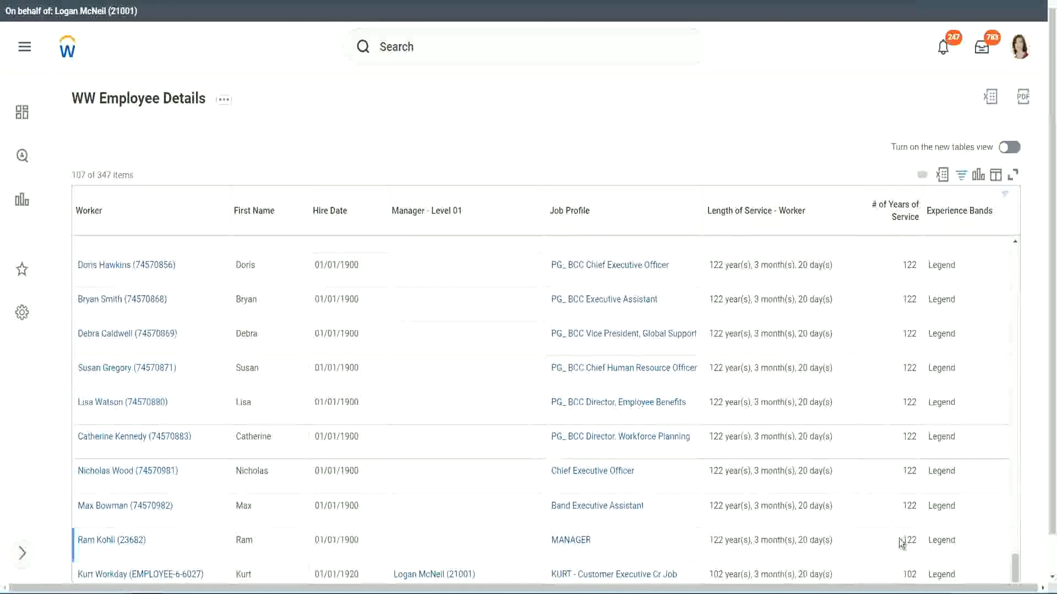
double_click(907, 572)
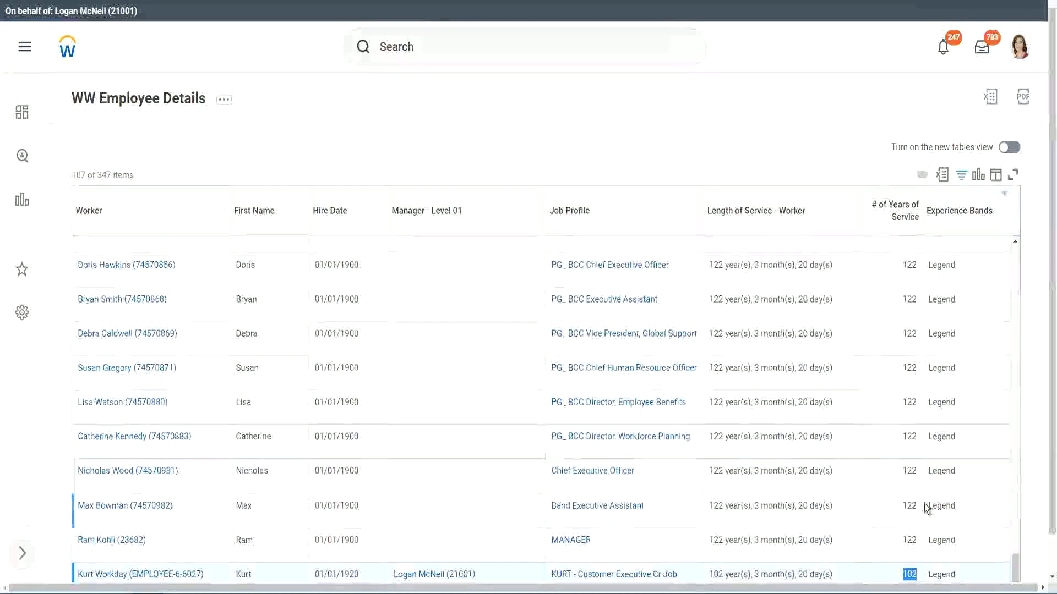
drag(908, 471, 918, 471)
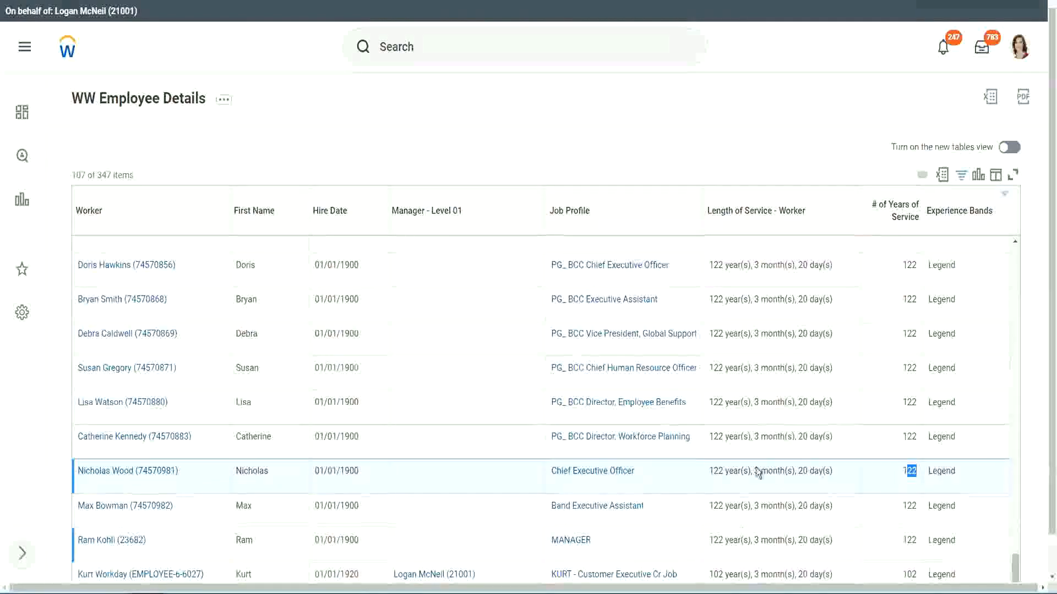
click(889, 437)
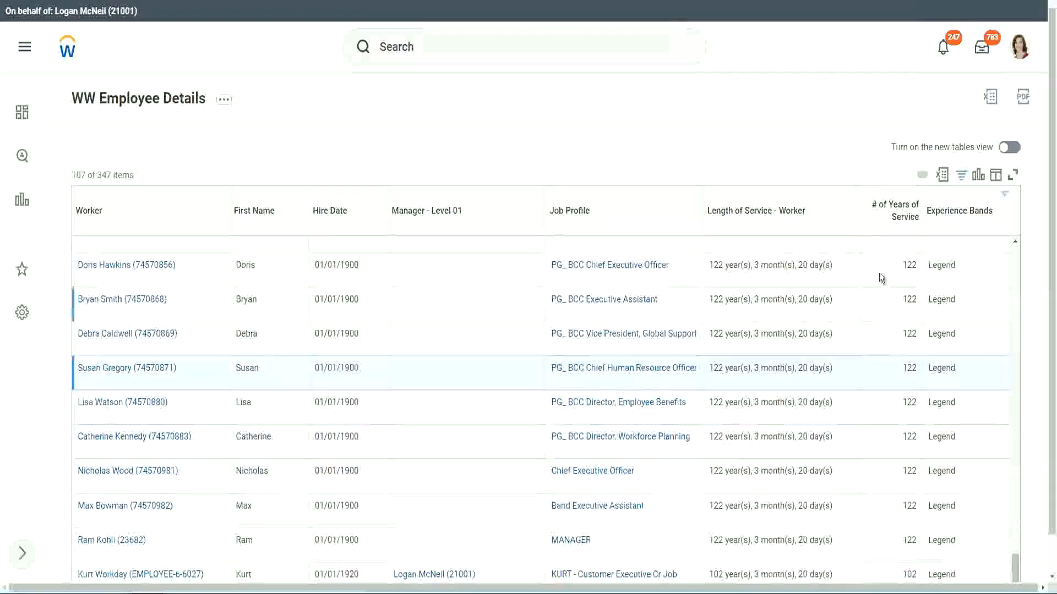
Step: Change the Experience Bands filter value to Experienced and apply the filter
click(966, 218)
click(871, 427)
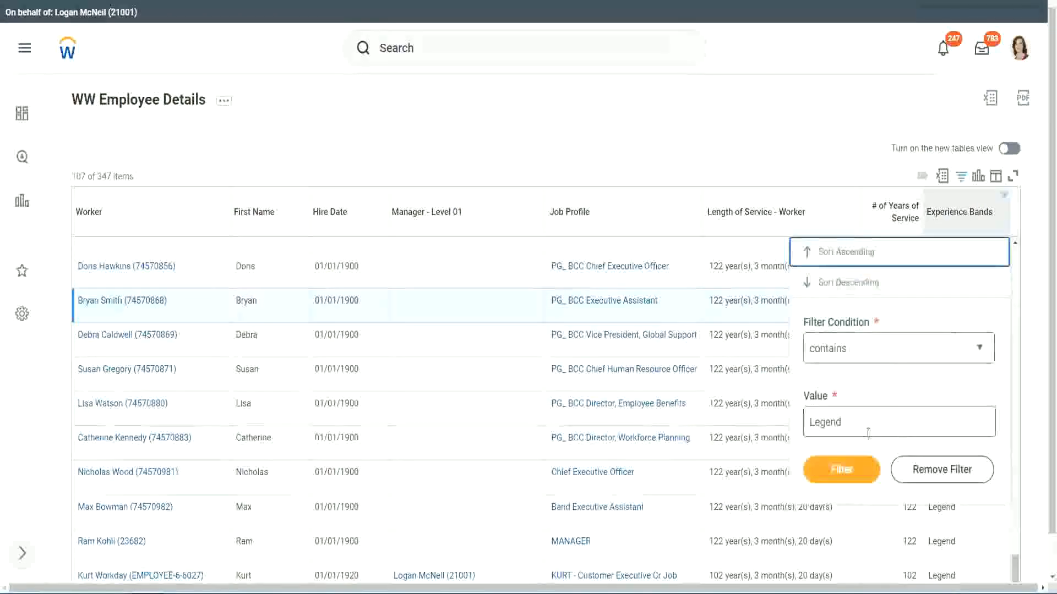
drag(870, 426, 726, 423)
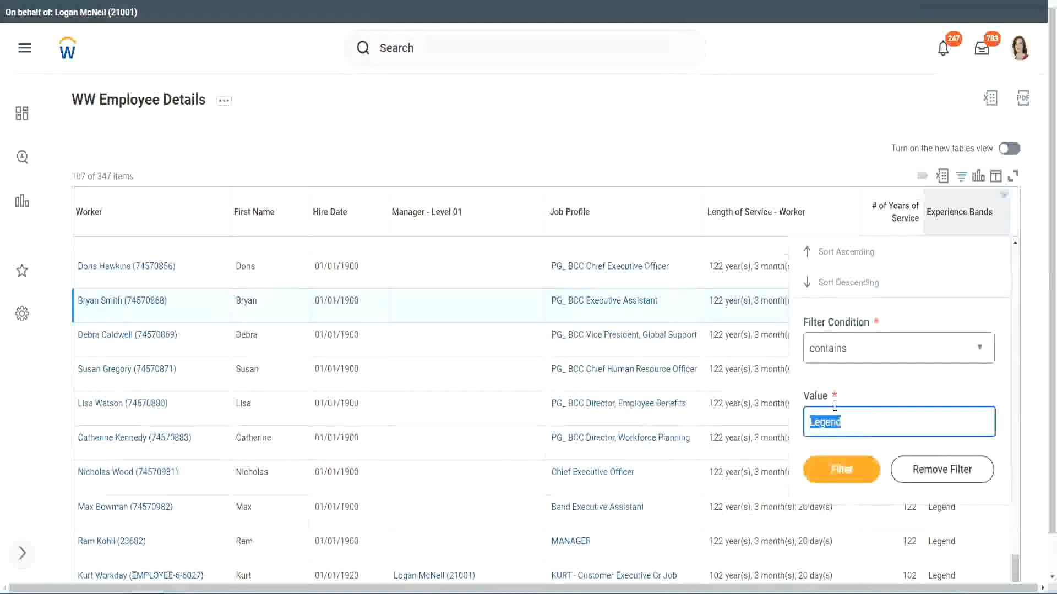
text(Ex)
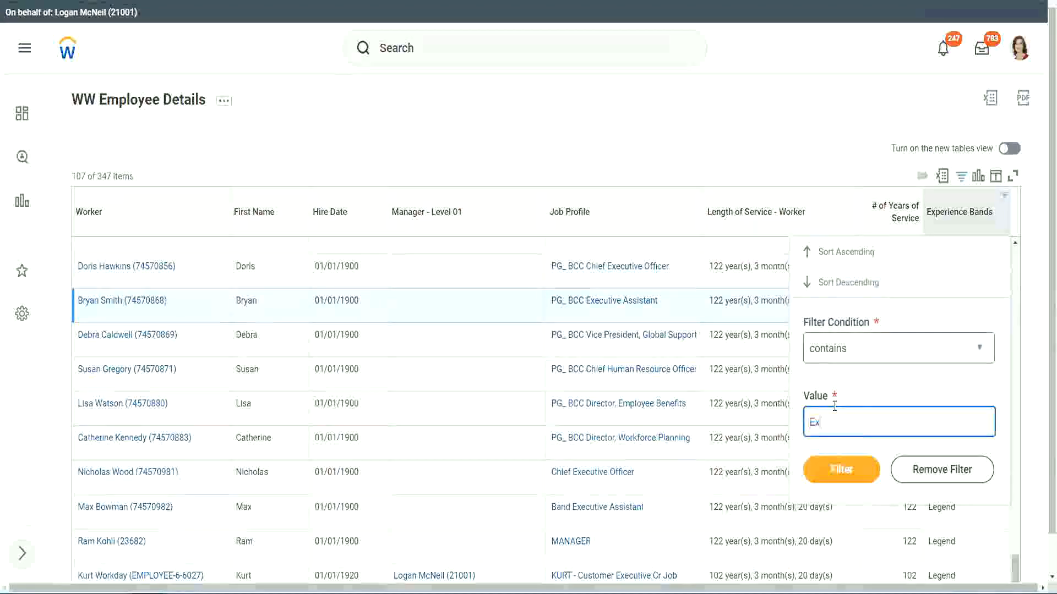
text(per)
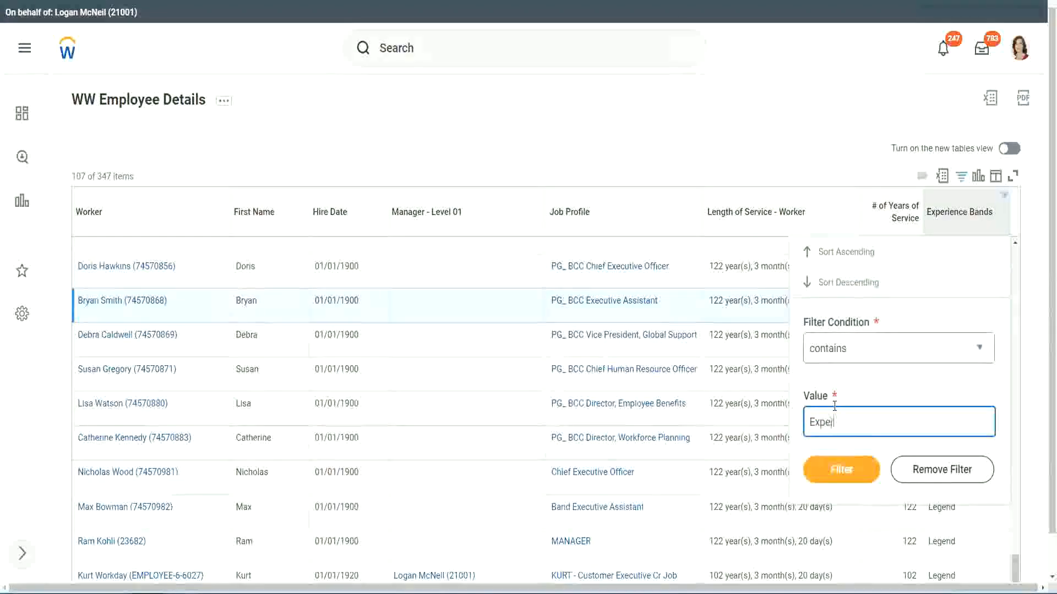
text(ienced)
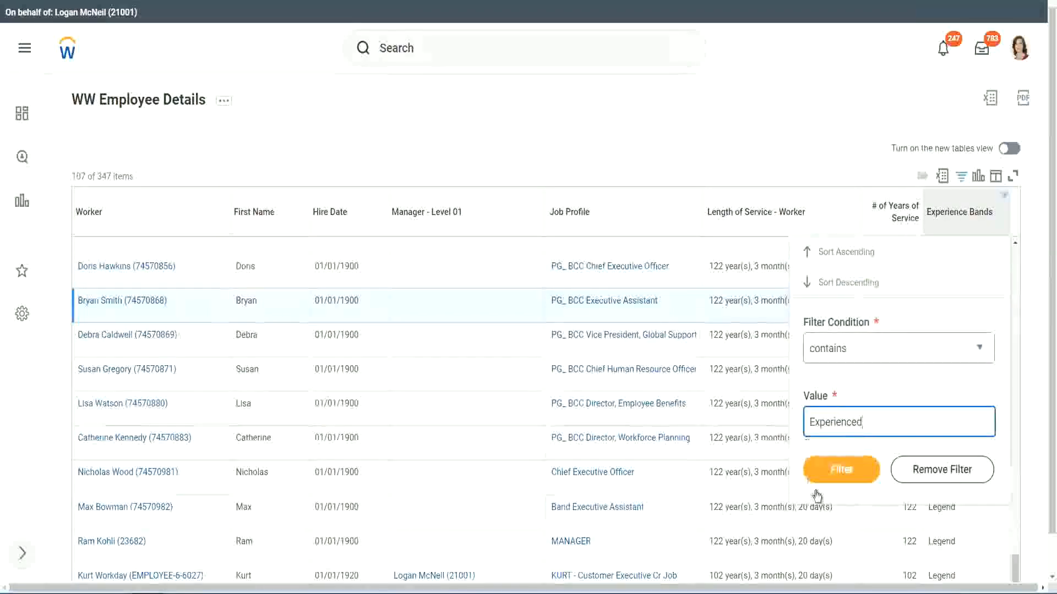
click(847, 468)
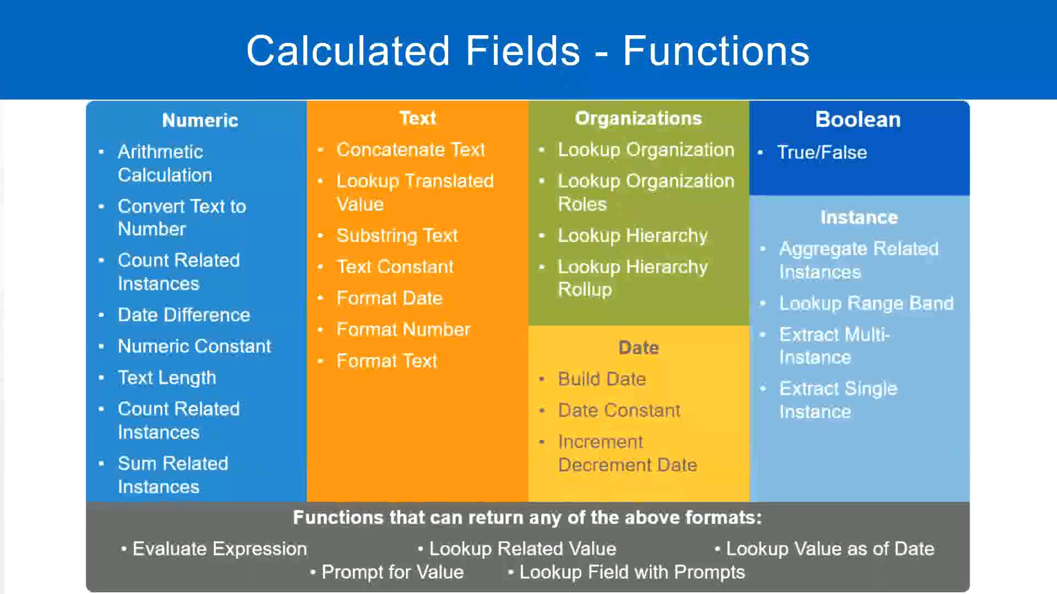
Step: Switch to the Notepad++ notes and check the years-of-service range defined for the Experienced band
key(alt+Tab)
click(92, 136)
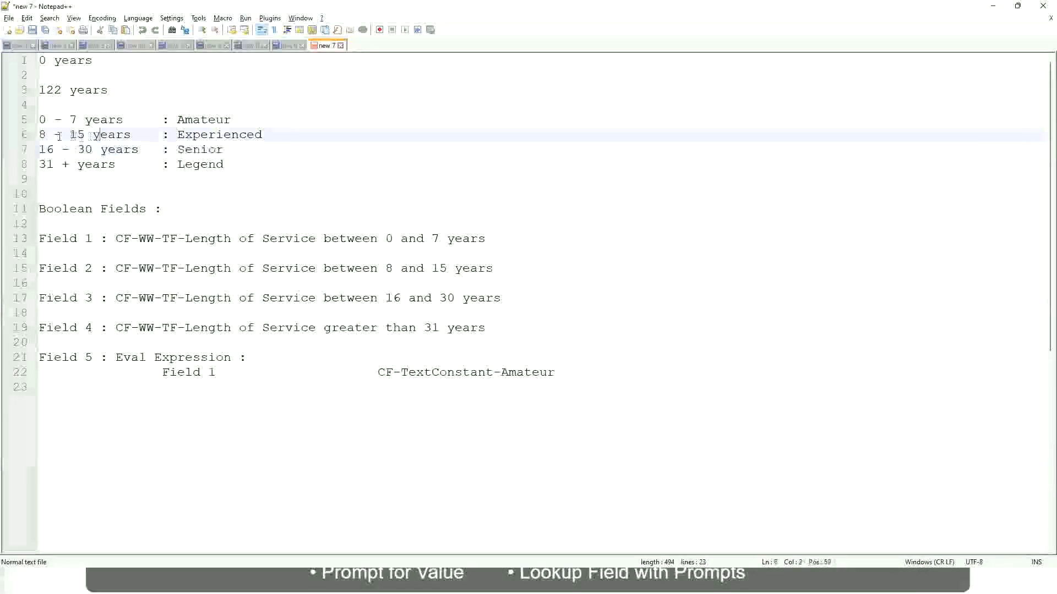
drag(47, 136, 82, 135)
click(88, 136)
click(123, 136)
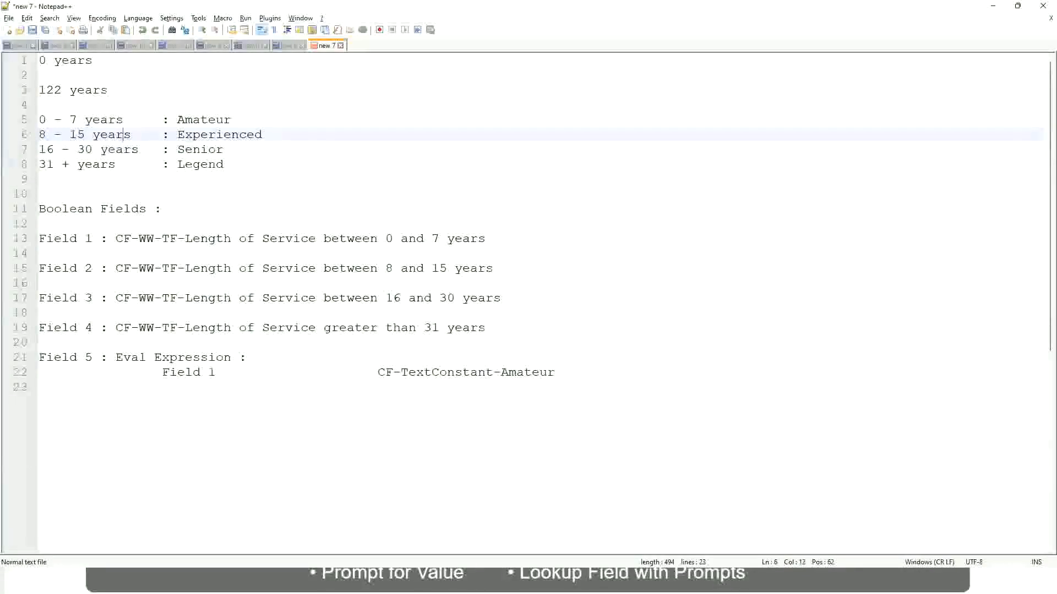
Step: Return to the Workday report output and compare # of Years of Service with the Experienced band down the filtered rows
key(alt+Tab)
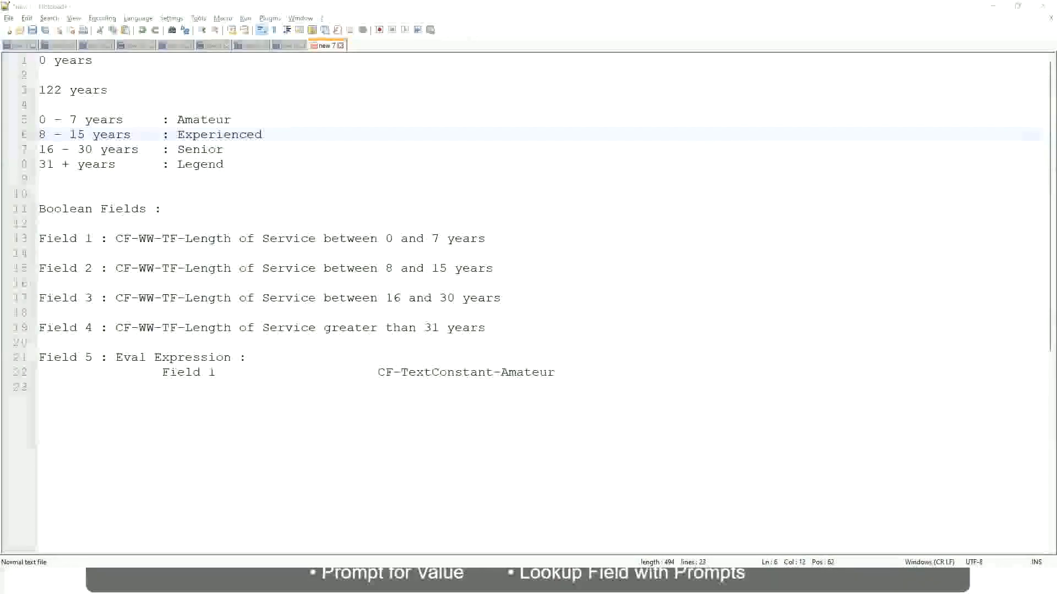
key(alt+Tab)
scroll(915, 407, down, 2)
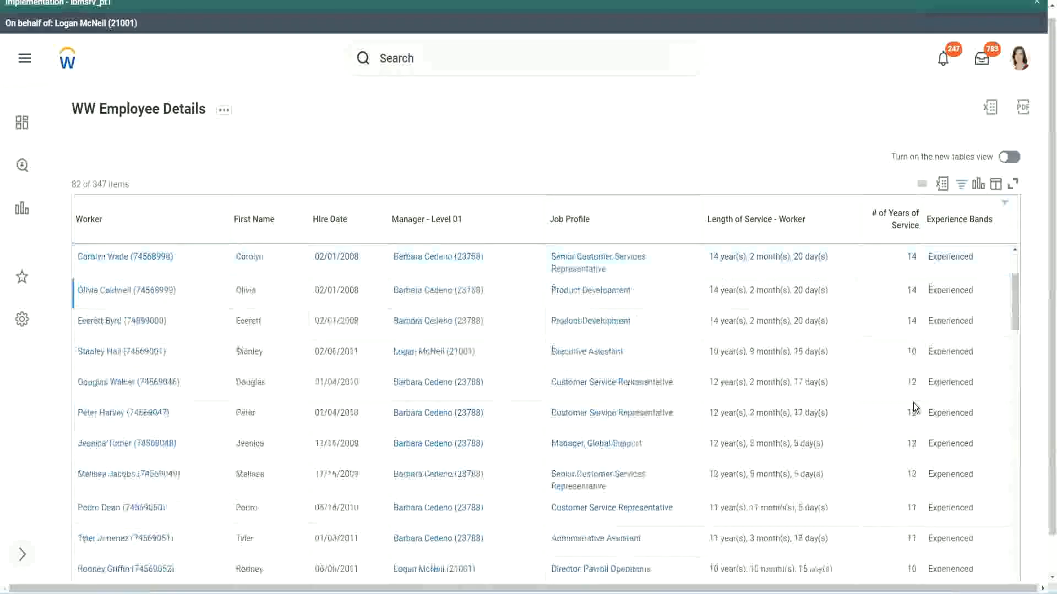
double_click(909, 290)
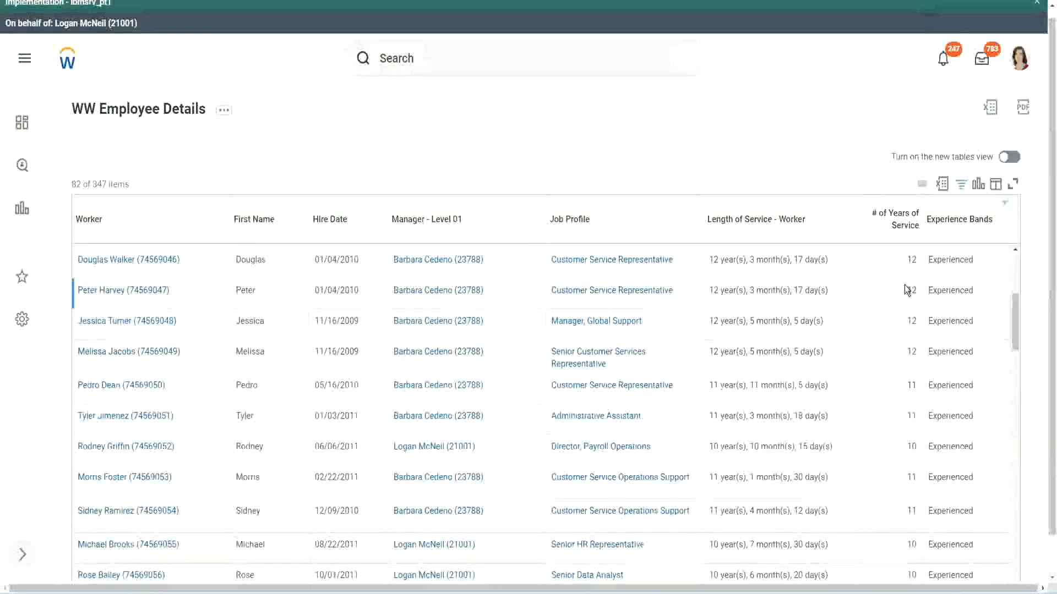
double_click(934, 292)
scroll(907, 417, down, 2)
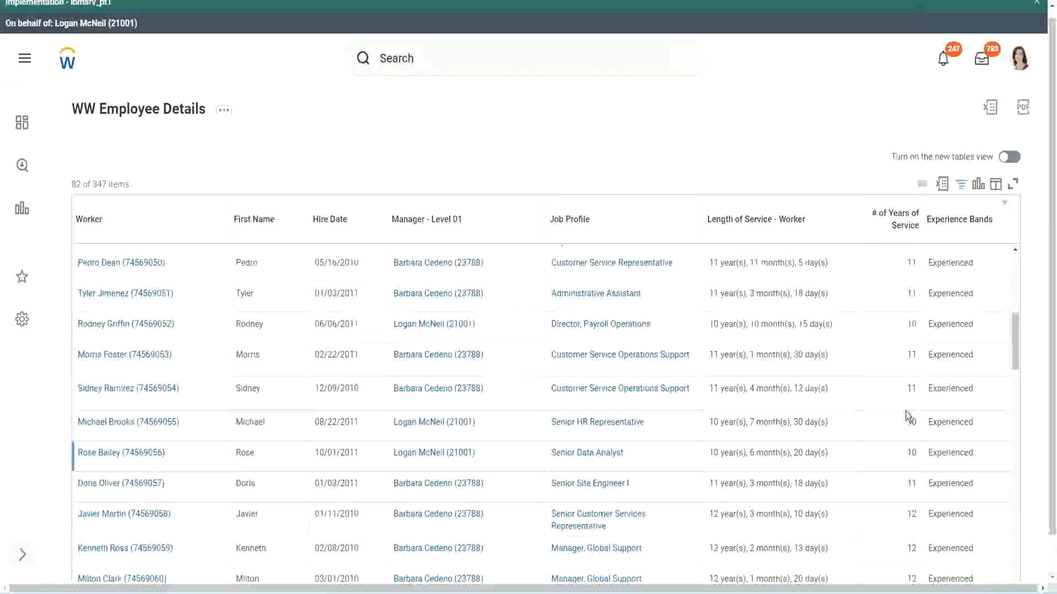
click(911, 389)
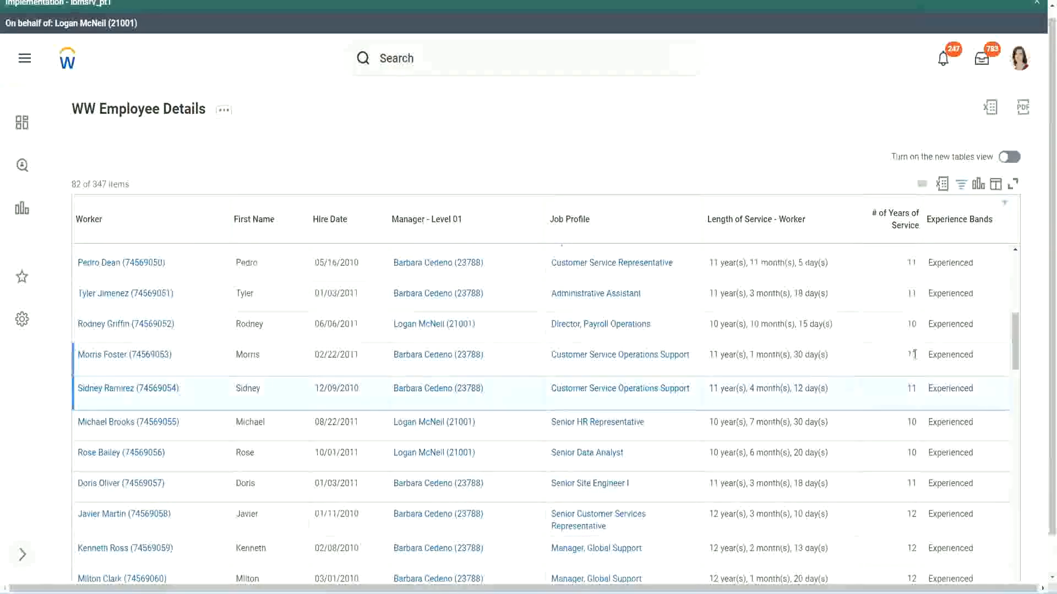
click(936, 352)
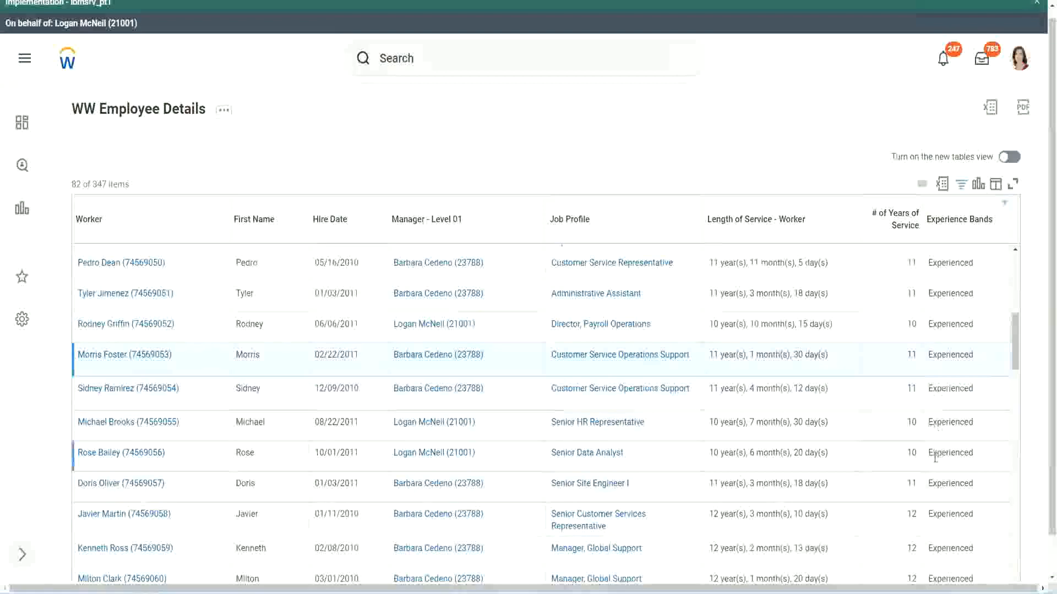
scroll(935, 457, down, 10)
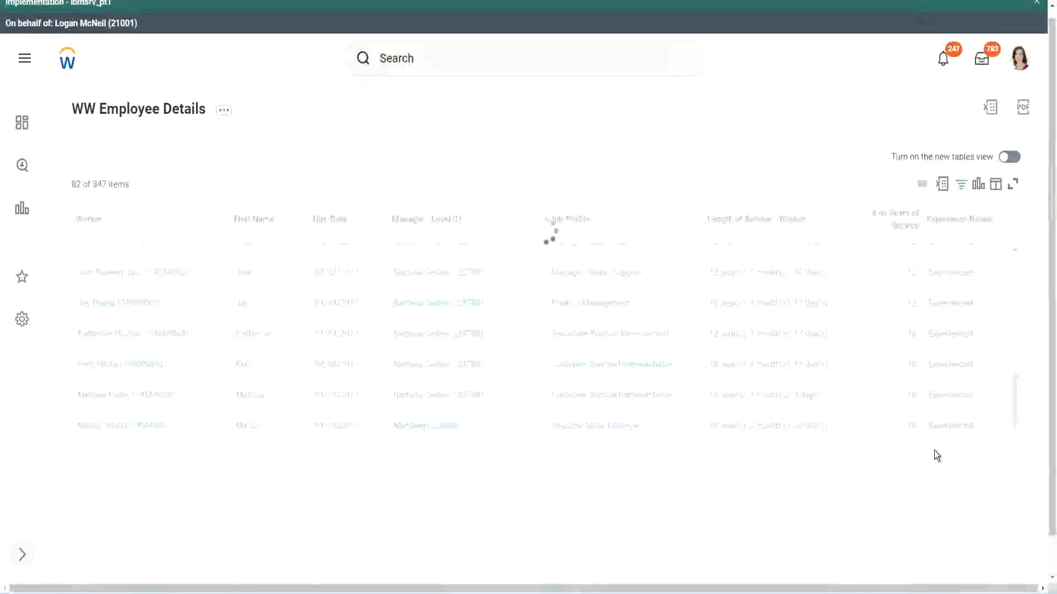